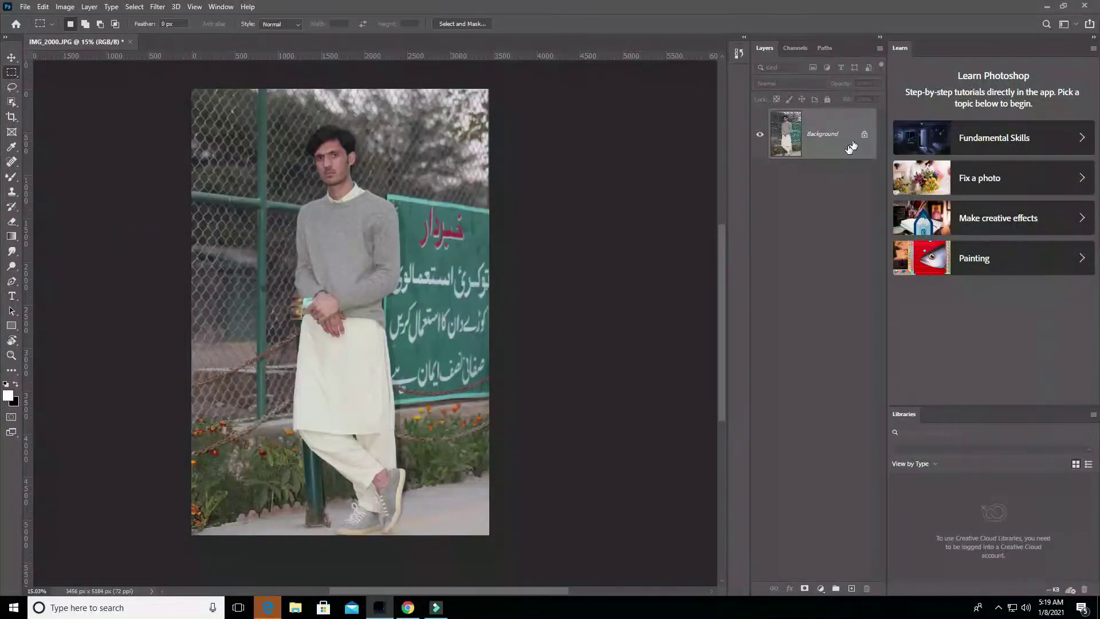
# - Duplicate the Background layer of IMG_2000.JPG as 'Background copy'
pyautogui.moveTo(825, 134)
pyautogui.mouseDown()
pyautogui.moveTo(810, 393)
pyautogui.moveTo(820, 576)
pyautogui.moveTo(852, 588)
pyautogui.mouseUp()
# - Open the Camera Raw Filter on the duplicated portrait layer
pyautogui.click(157, 7)
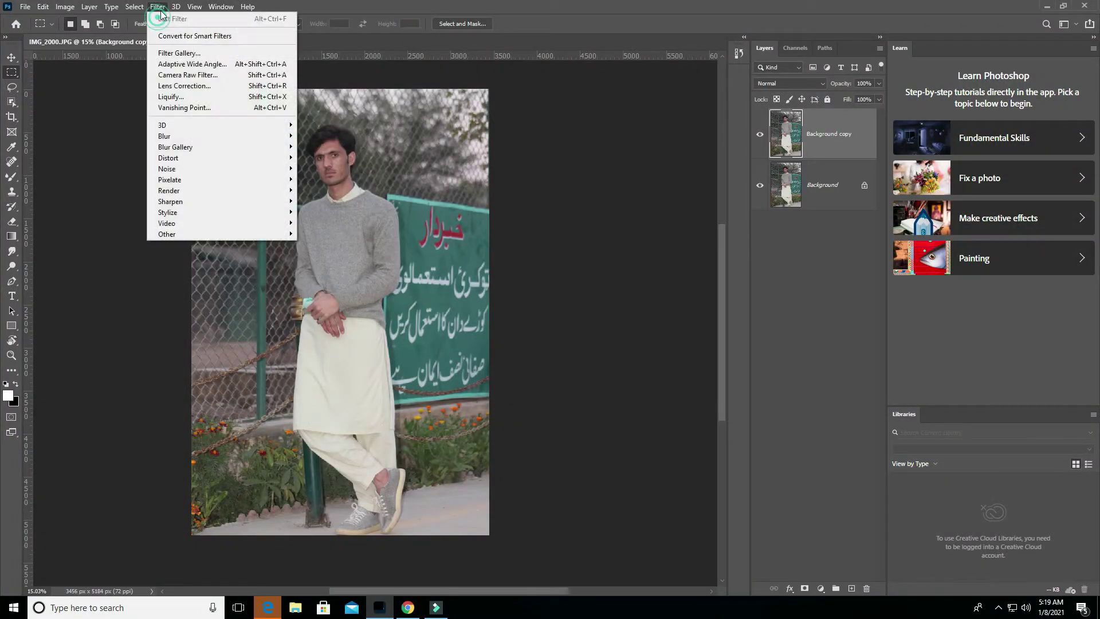
pyautogui.click(272, 76)
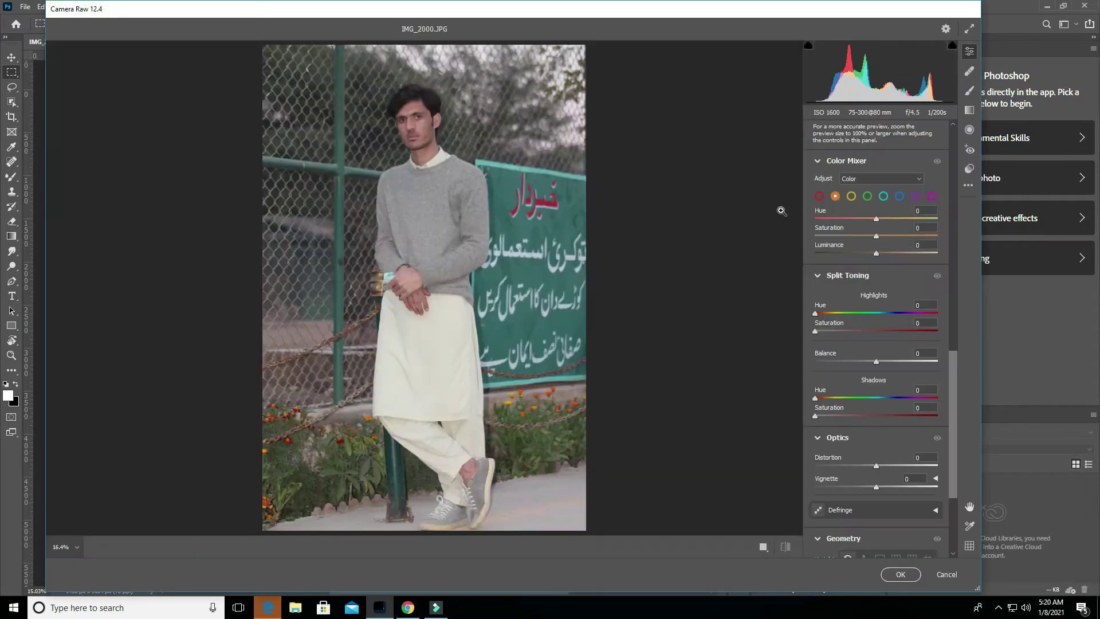
pyautogui.scroll(5, 906, 232)
pyautogui.scroll(3, 906, 231)
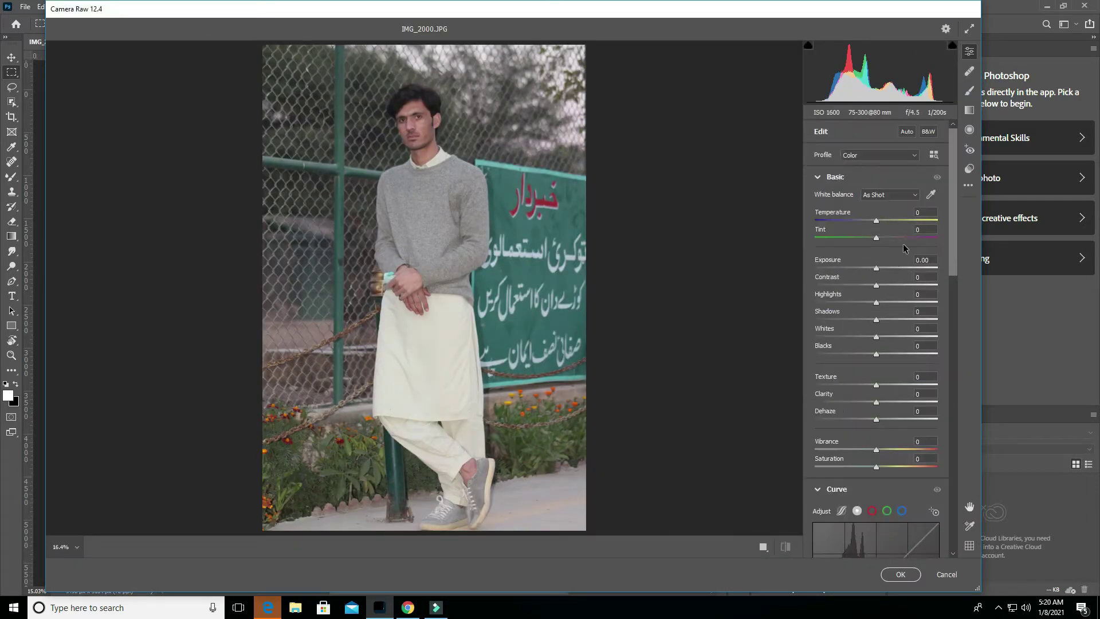
# - Set Contrast +30, Highlights -40, Shadows +30, Whites -30, Blacks +10, then compare with the original
pyautogui.click(925, 277)
pyautogui.moveTo(876, 284); pyautogui.dragTo(897, 287)
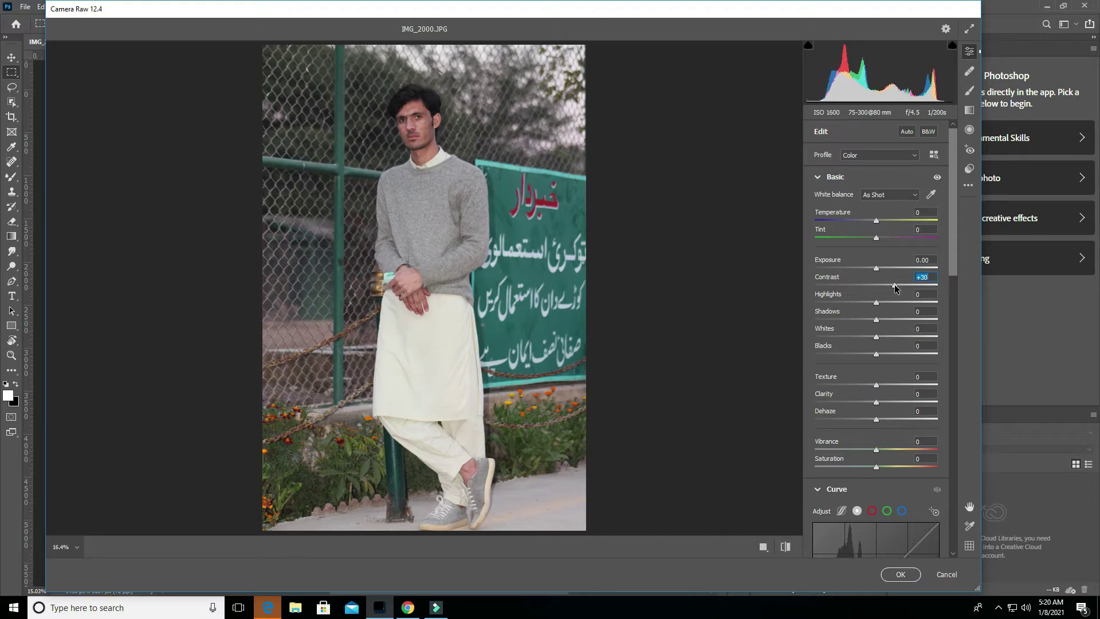
pyautogui.moveTo(880, 303); pyautogui.dragTo(853, 304)
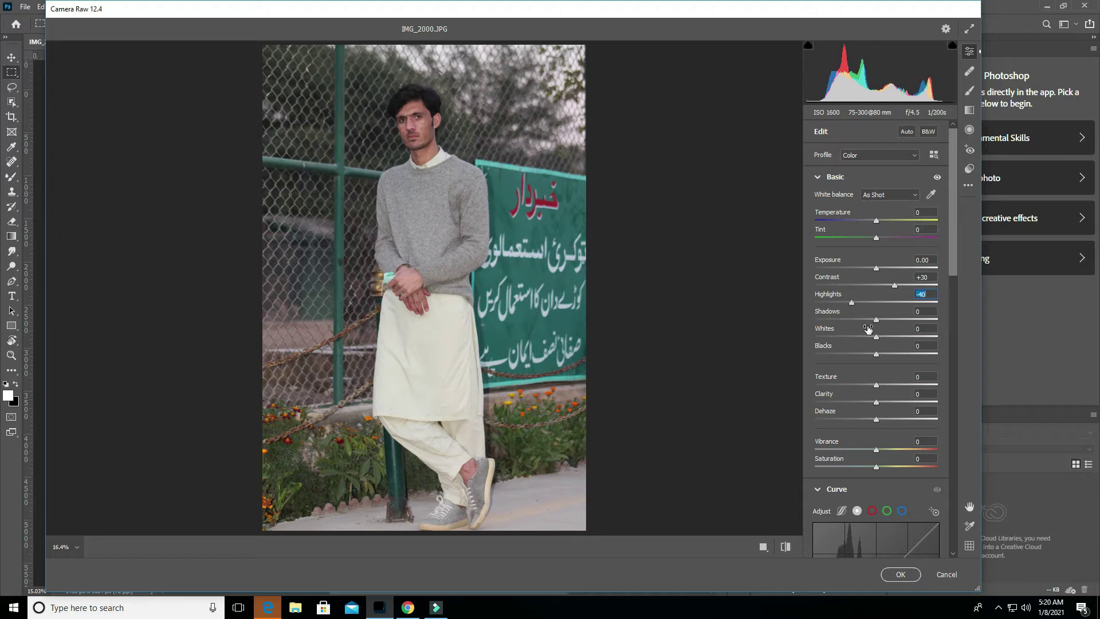
pyautogui.moveTo(876, 319); pyautogui.dragTo(891, 319)
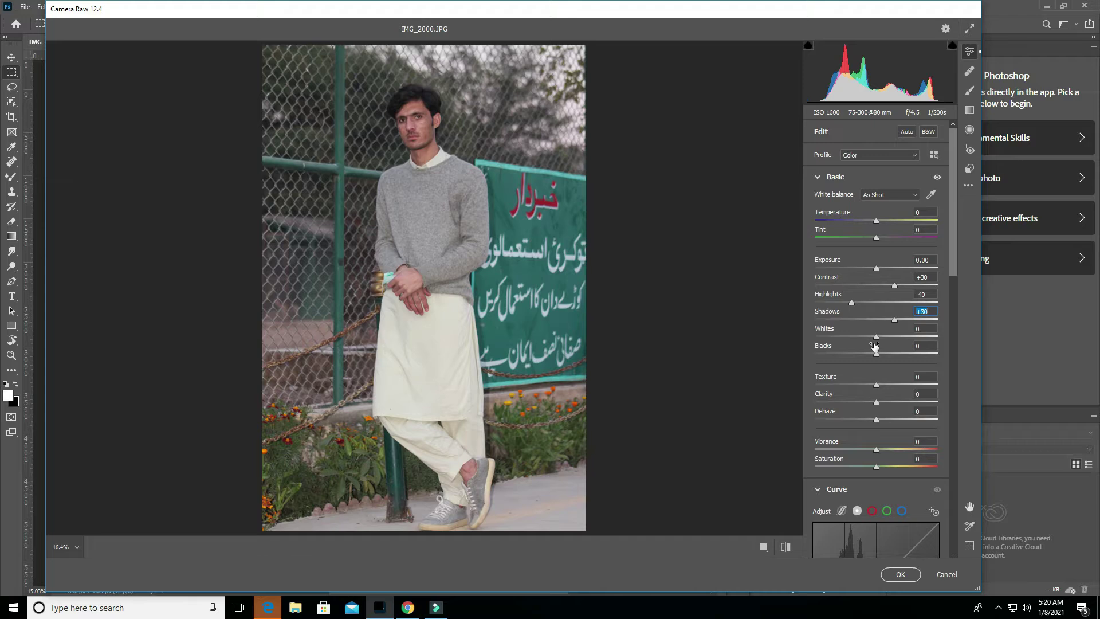
pyautogui.moveTo(876, 337); pyautogui.dragTo(859, 339)
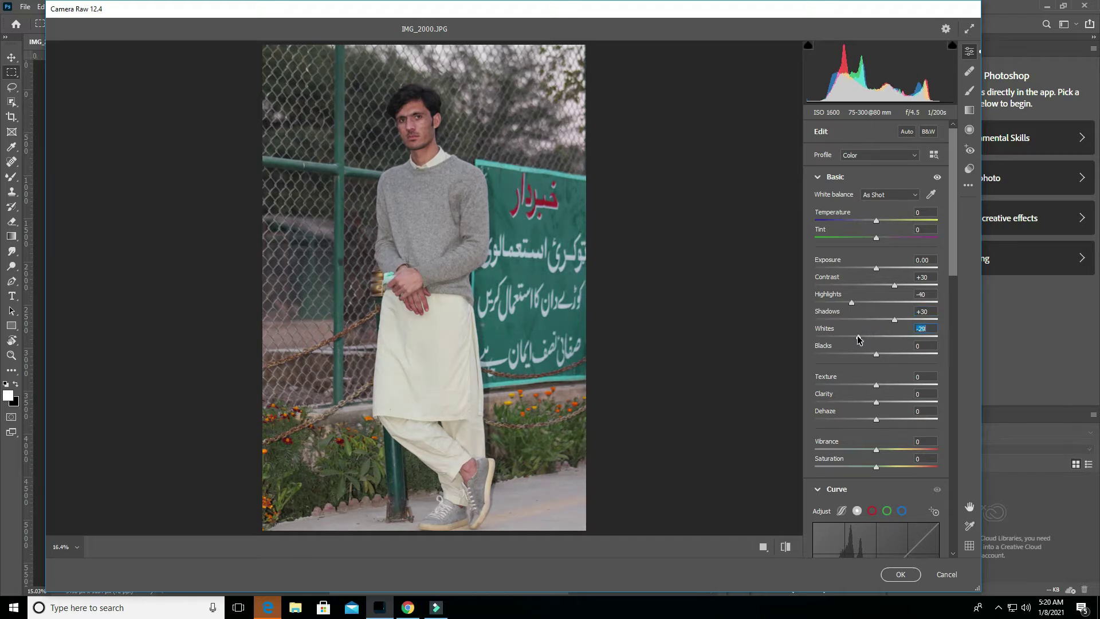
pyautogui.moveTo(877, 357); pyautogui.dragTo(880, 355)
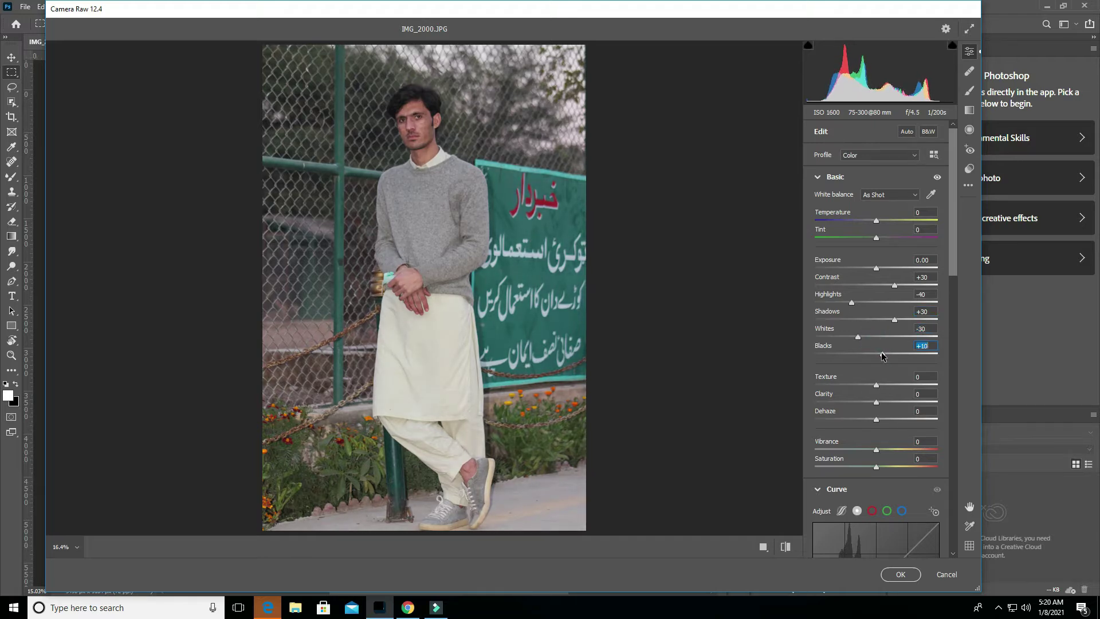
pyautogui.click(785, 547)
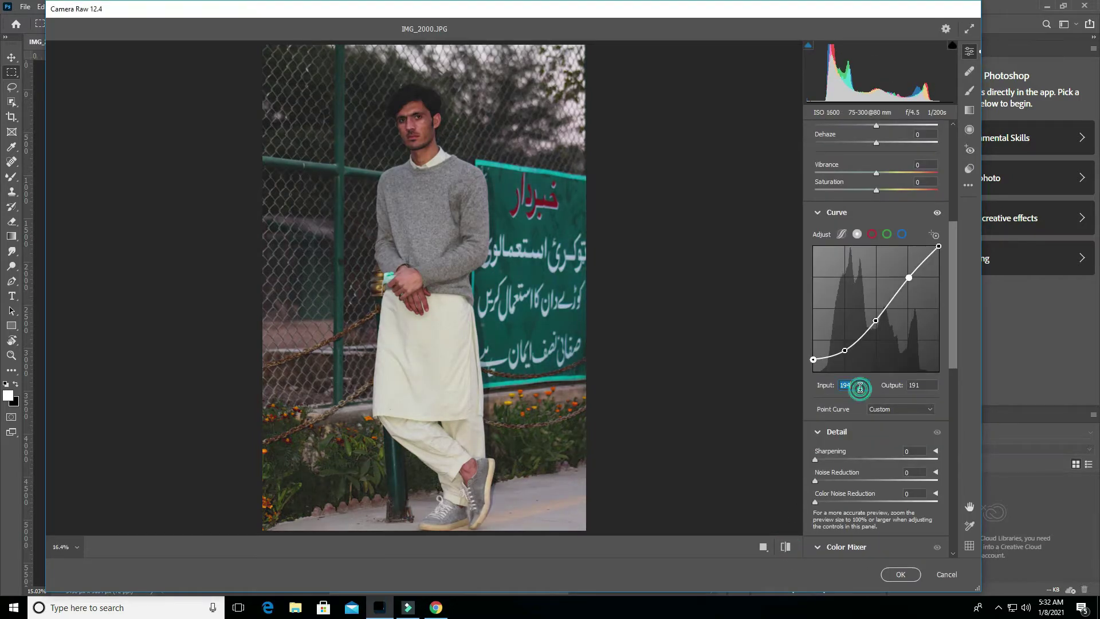
# - Add an S-shaped point curve, Temperature +6, Vibrance +30 and Saturation -20, then compare with defaults
pyautogui.click(916, 385)
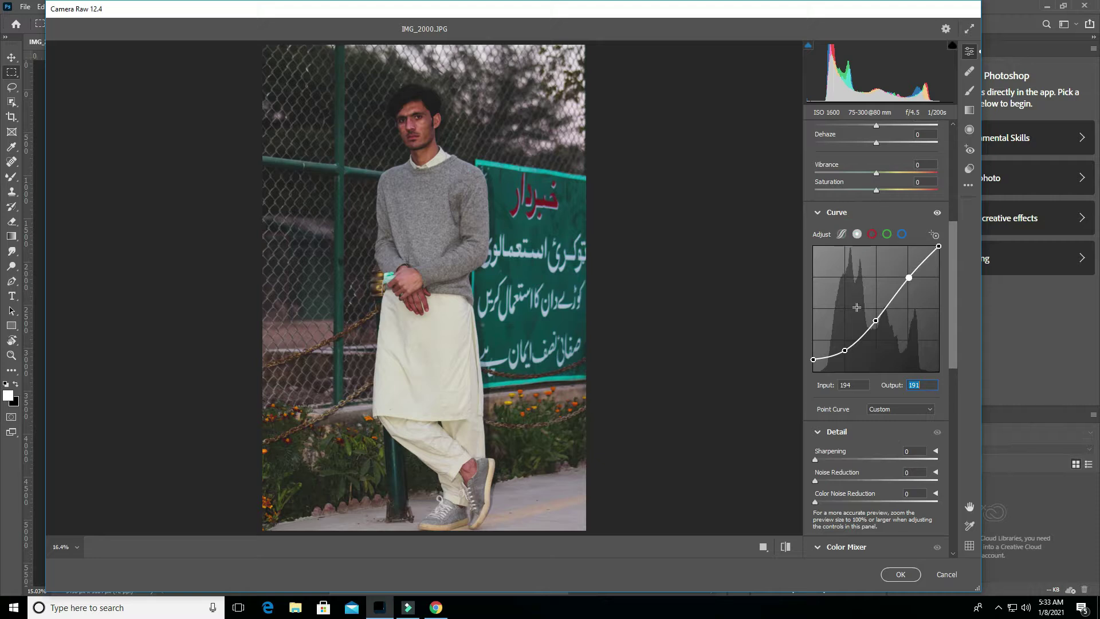
pyautogui.moveTo(955, 326); pyautogui.dragTo(953, 255)
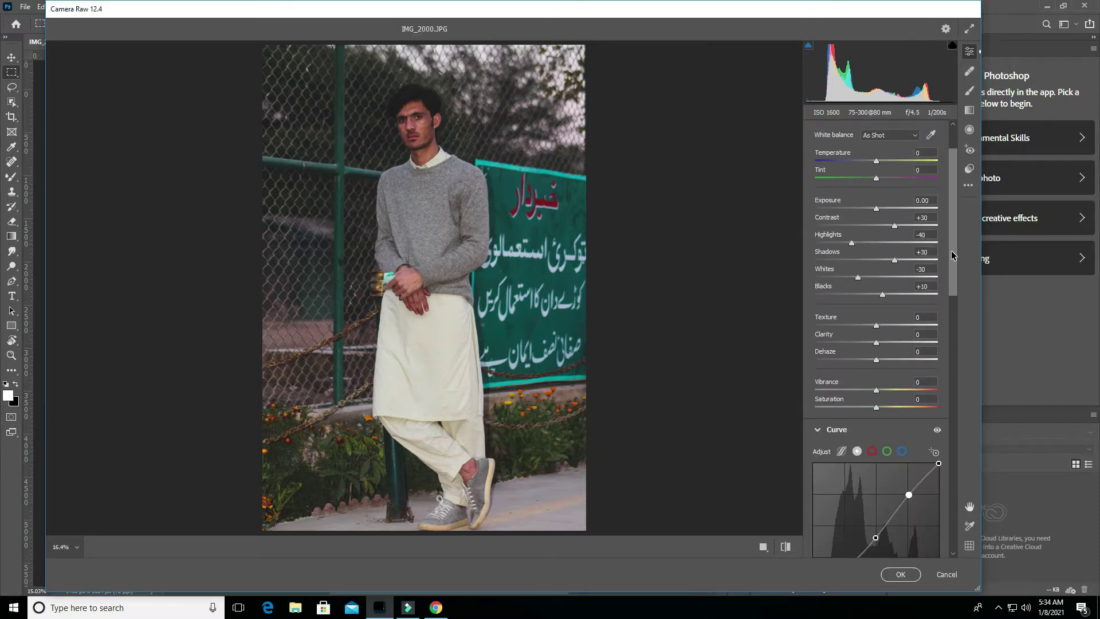
pyautogui.moveTo(877, 162); pyautogui.dragTo(880, 162)
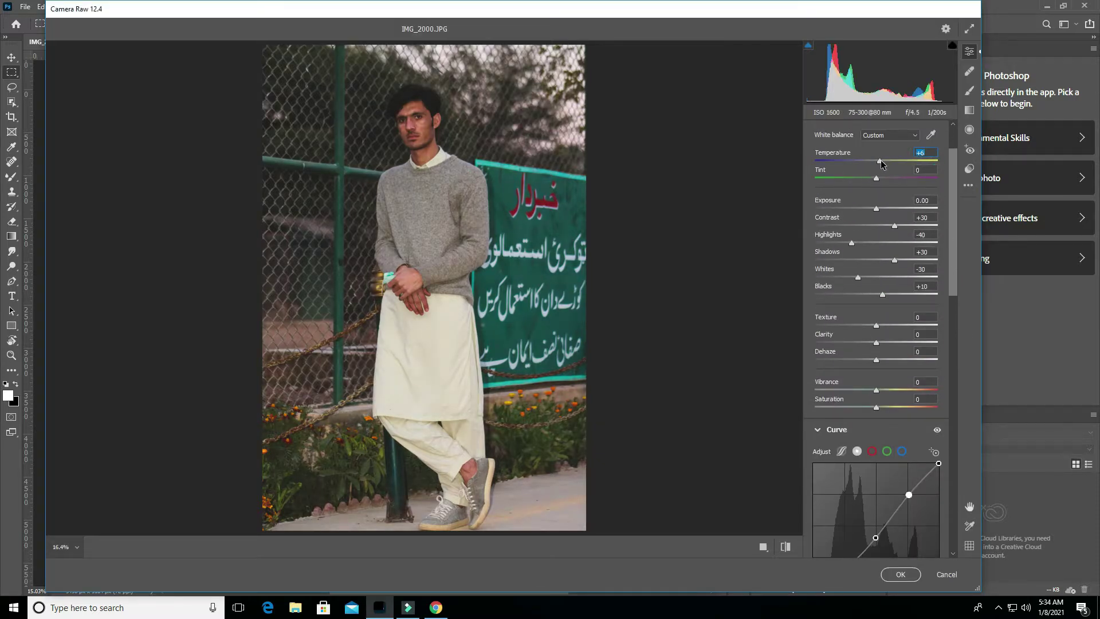
pyautogui.scroll(-3, 887, 322)
pyautogui.moveTo(876, 279)
pyautogui.mouseDown()
pyautogui.moveTo(895, 282)
pyautogui.moveTo(864, 299)
pyautogui.mouseUp()
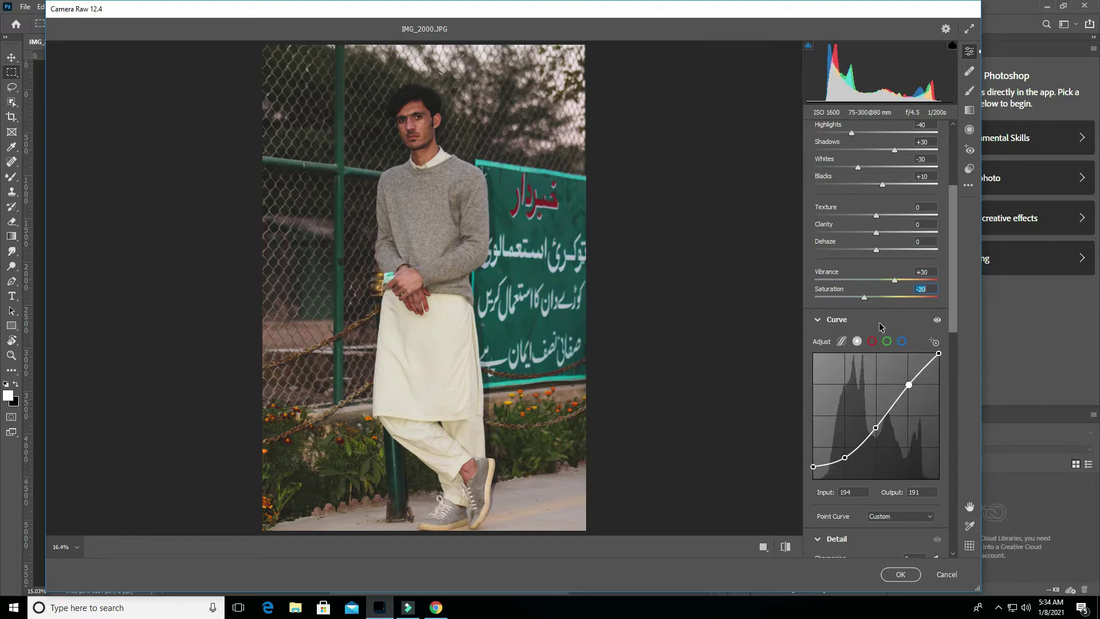
pyautogui.click(785, 547)
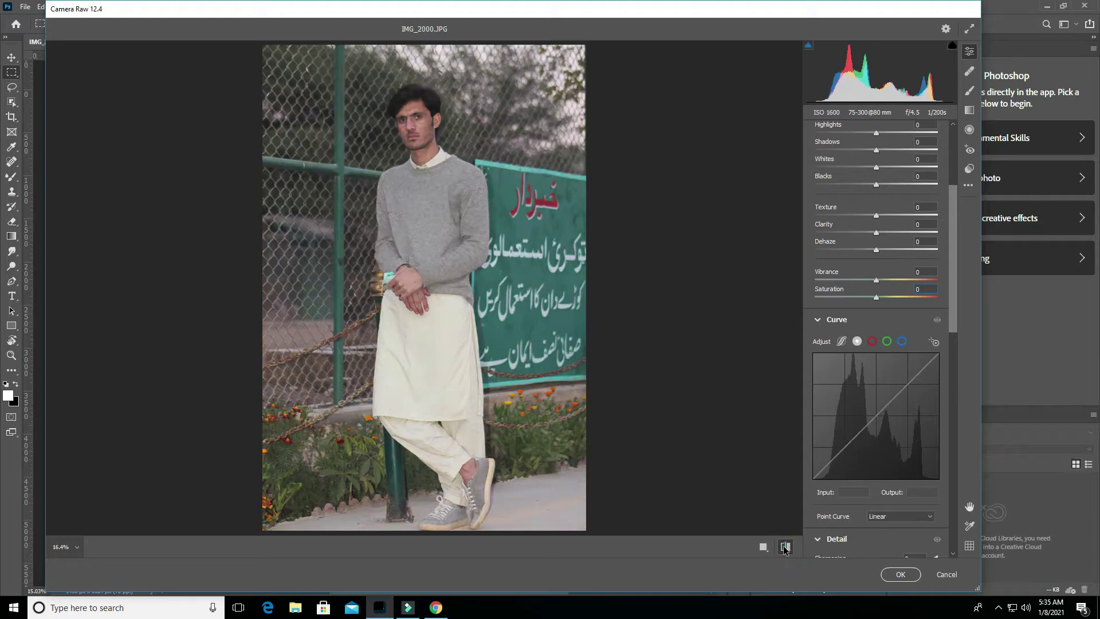
pyautogui.scroll(-10, 825, 395)
pyautogui.scroll(-1, 820, 391)
# - Mute red and orange saturation; shift yellows fully toward orange, desaturate to -100, darken slightly
pyautogui.moveTo(876, 427); pyautogui.dragTo(869, 445)
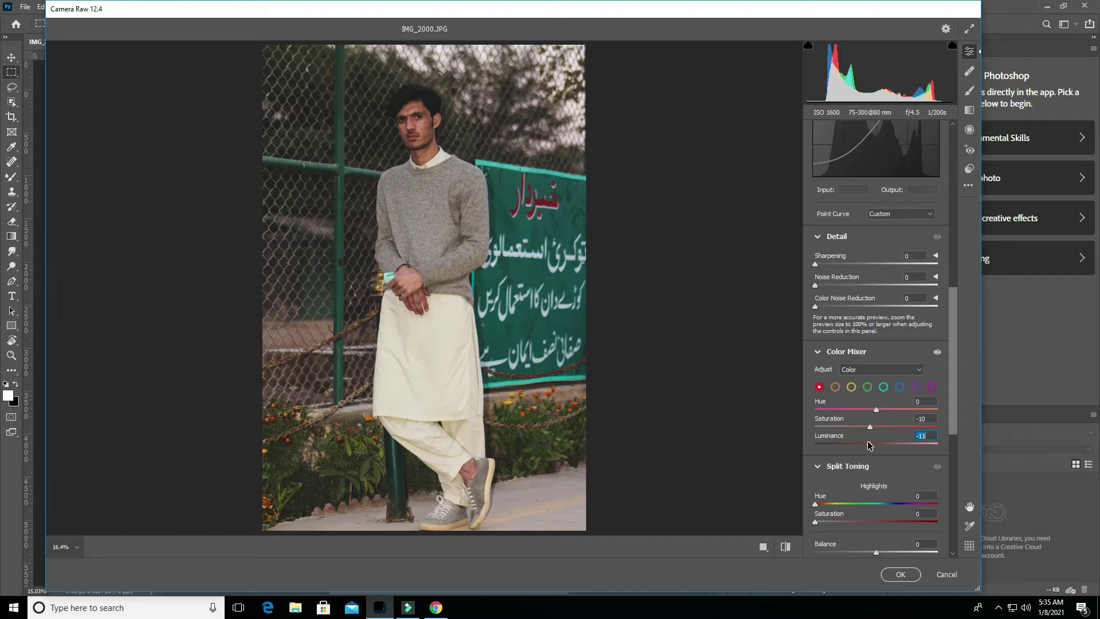
pyautogui.click(835, 387)
pyautogui.moveTo(875, 427)
pyautogui.mouseDown()
pyautogui.moveTo(860, 427)
pyautogui.moveTo(890, 448)
pyautogui.mouseUp()
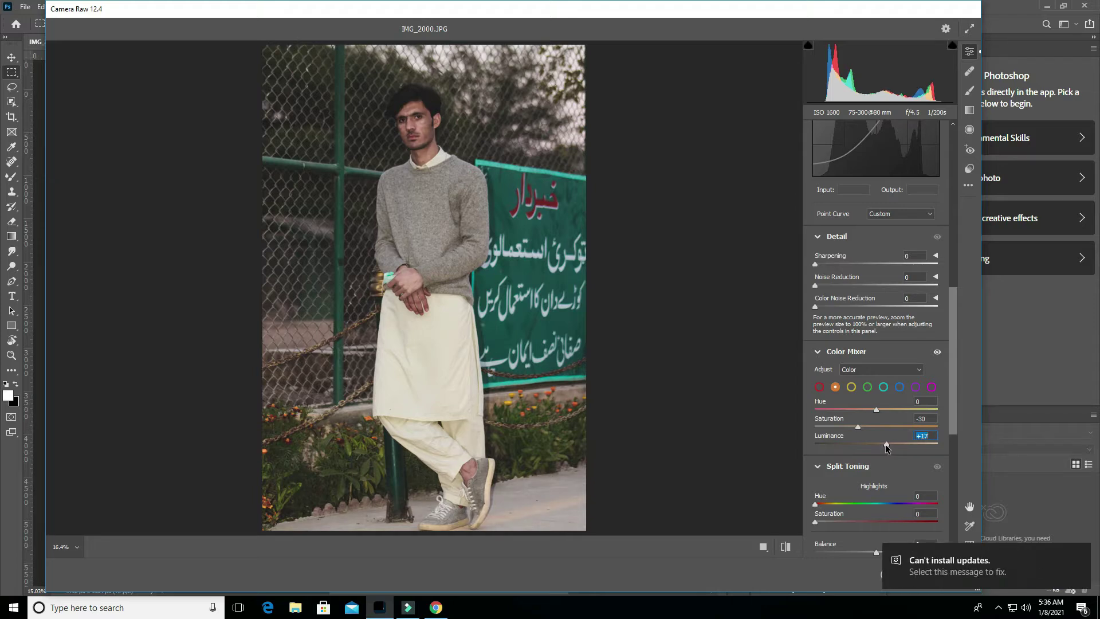
pyautogui.click(851, 387)
pyautogui.moveTo(875, 409); pyautogui.dragTo(707, 412)
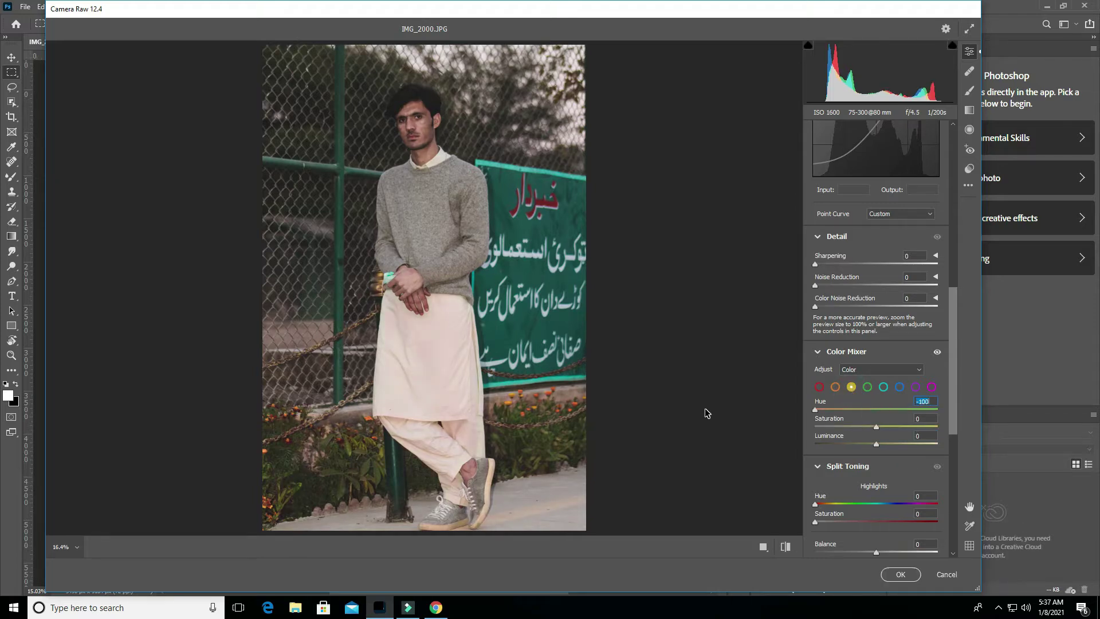
pyautogui.moveTo(875, 427); pyautogui.dragTo(690, 429)
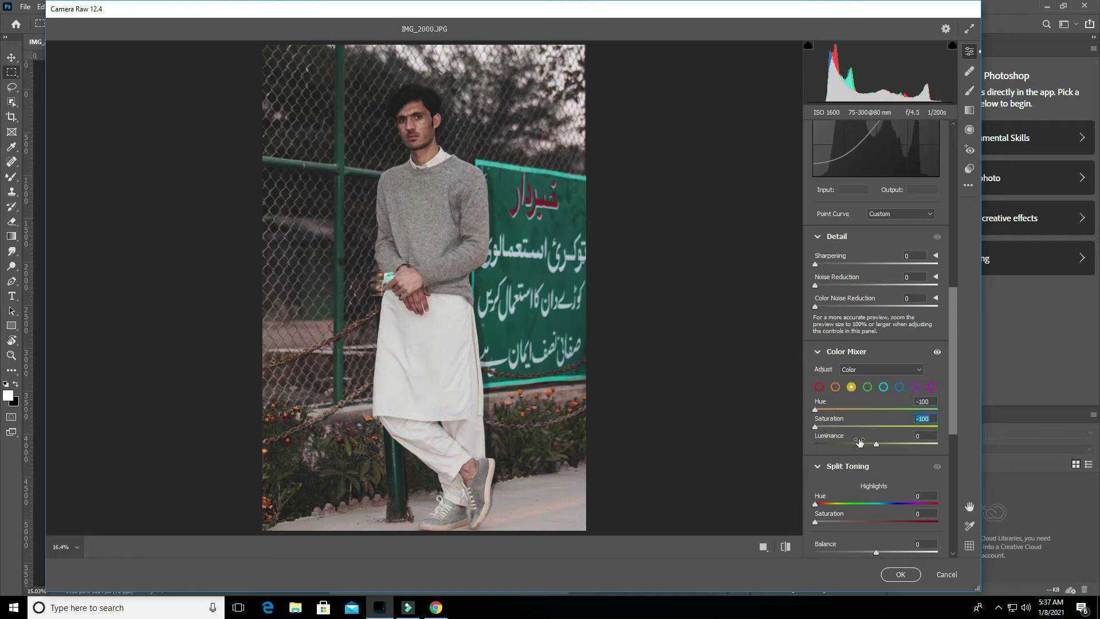
pyautogui.moveTo(876, 444); pyautogui.dragTo(866, 445)
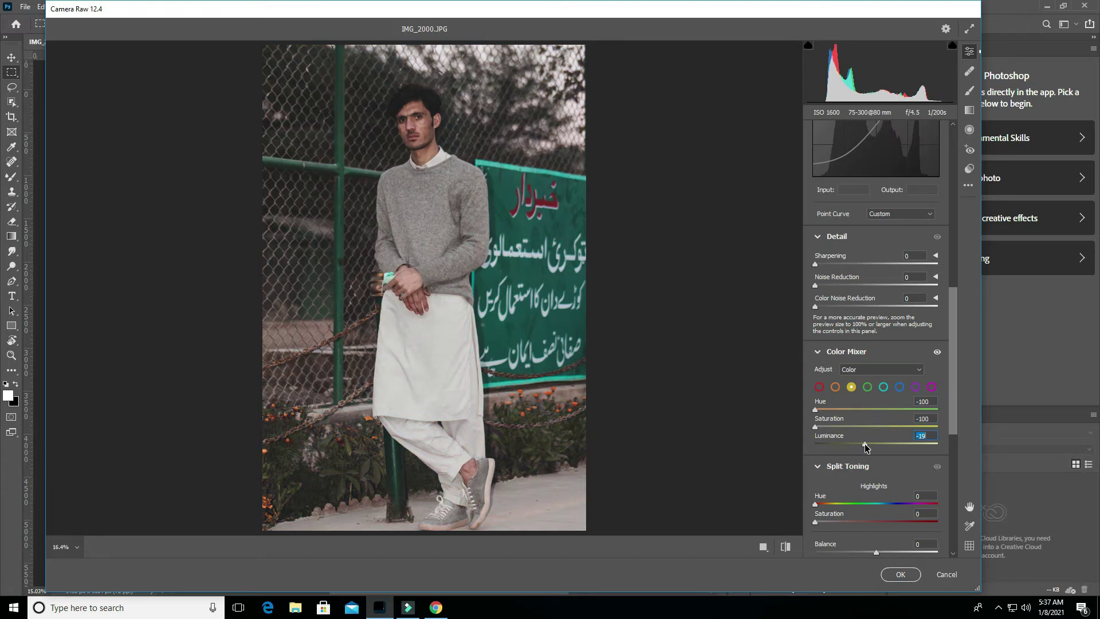
# - Desaturate greens, aquas, blues, purples and magentas to -100, blue luminance -100, Texture +20
pyautogui.click(867, 387)
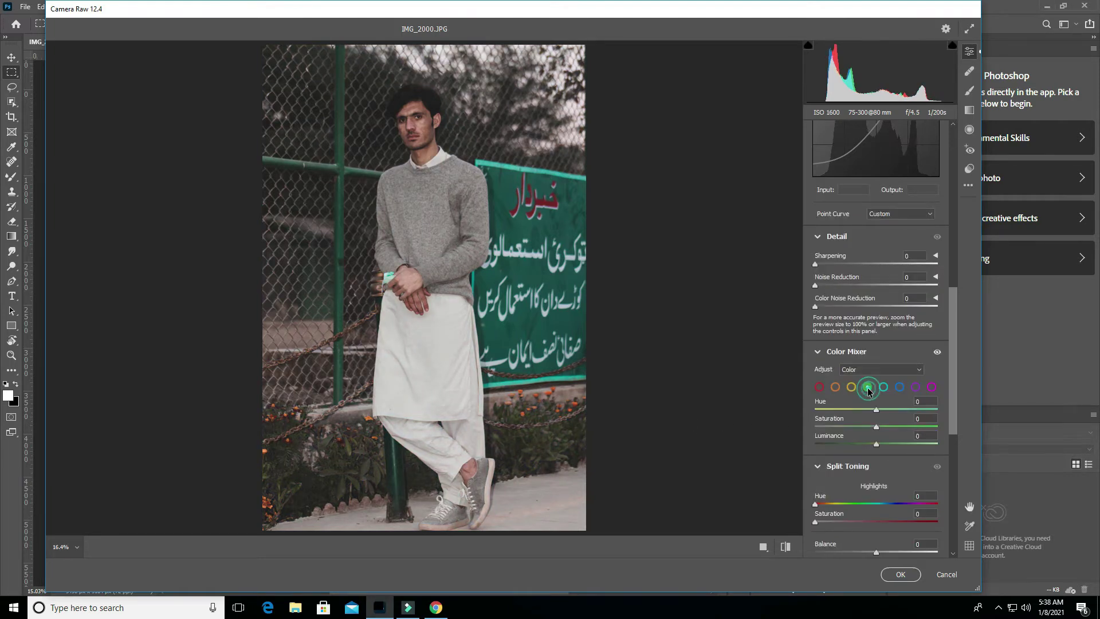
pyautogui.moveTo(875, 427); pyautogui.dragTo(726, 425)
pyautogui.click(883, 387)
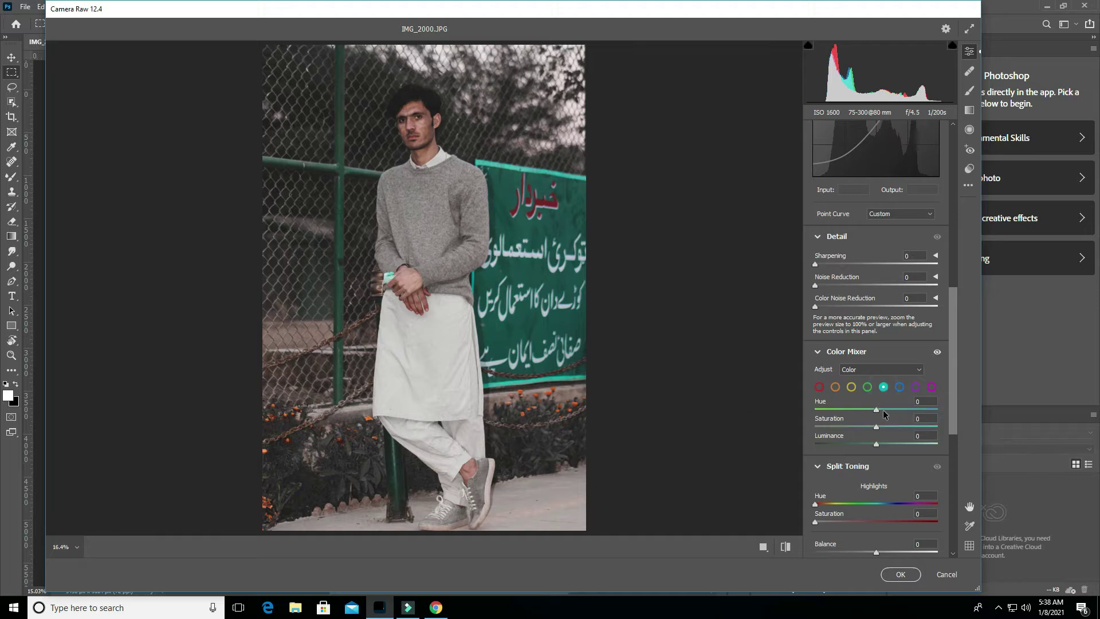
pyautogui.moveTo(875, 426); pyautogui.dragTo(720, 424)
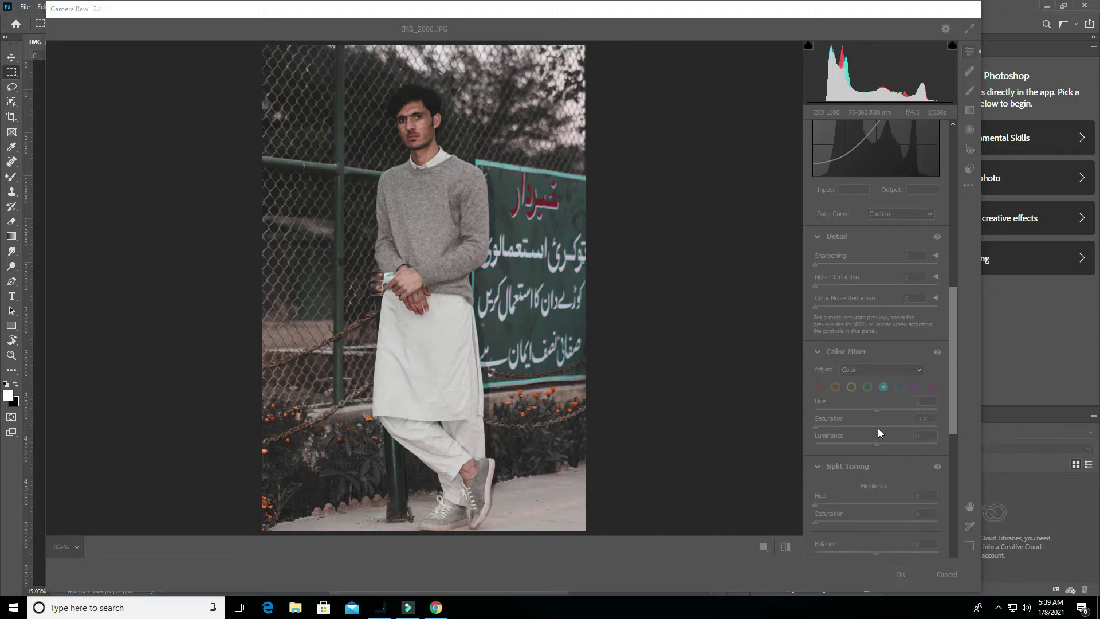
pyautogui.click(900, 387)
pyautogui.moveTo(876, 426); pyautogui.dragTo(731, 430)
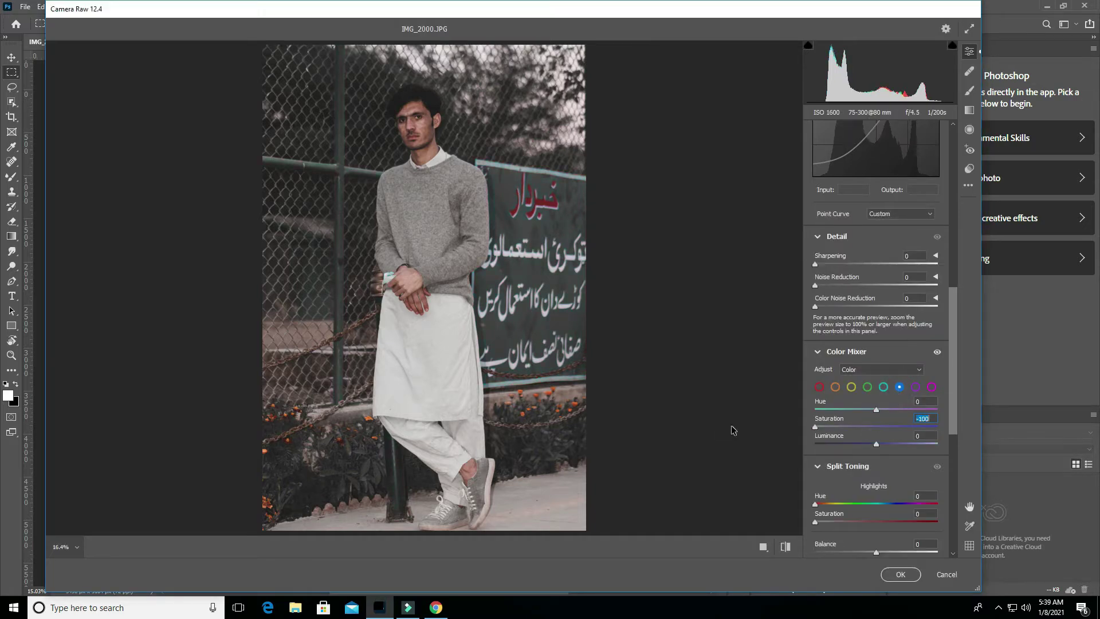
pyautogui.moveTo(876, 444)
pyautogui.mouseDown()
pyautogui.moveTo(762, 446)
pyautogui.moveTo(854, 452)
pyautogui.mouseUp()
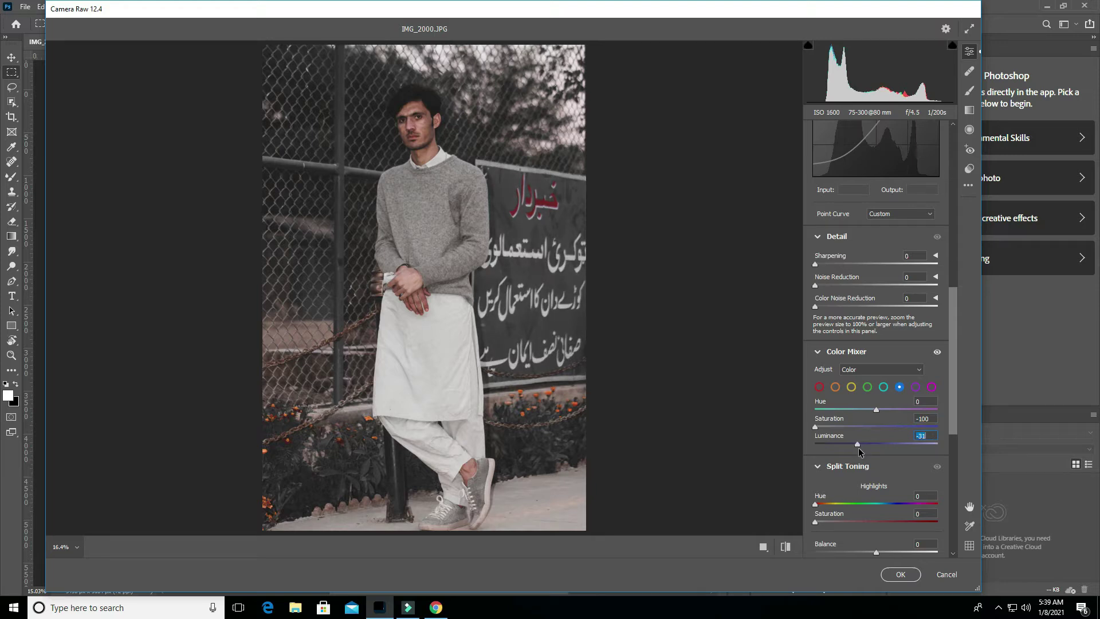
pyautogui.click(915, 388)
pyautogui.moveTo(876, 427); pyautogui.dragTo(703, 421)
pyautogui.click(931, 387)
pyautogui.moveTo(875, 427); pyautogui.dragTo(722, 418)
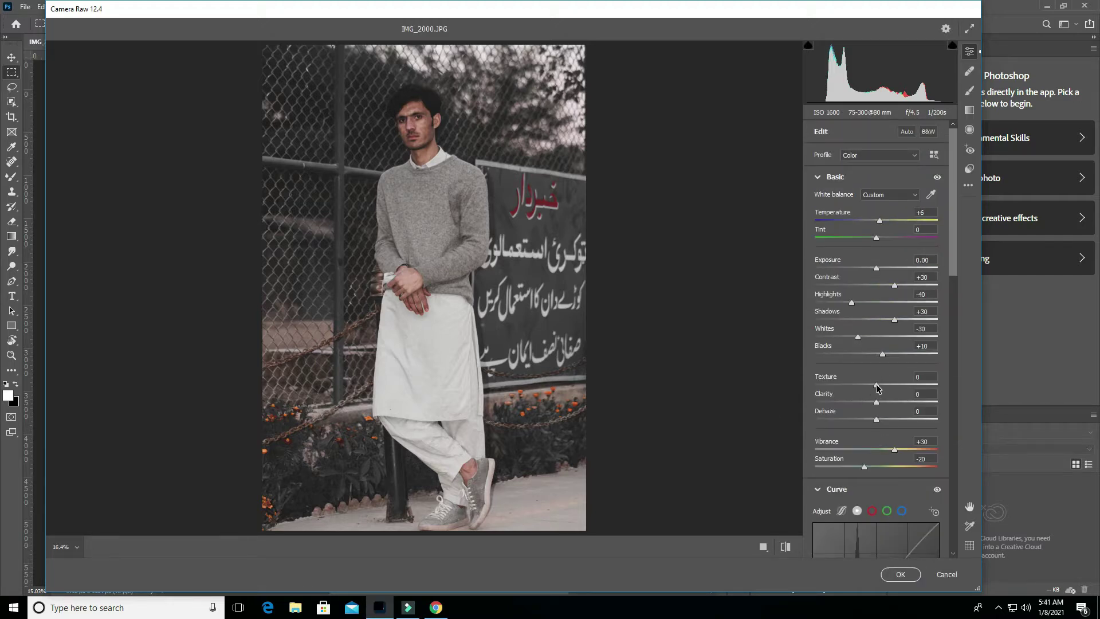
pyautogui.moveTo(876, 385)
pyautogui.mouseDown()
pyautogui.moveTo(885, 384)
pyautogui.moveTo(884, 405)
pyautogui.mouseUp()
# - Fine-tune Clarity, add Dehaze +16, and set the Optics Vignette to -30
pyautogui.moveTo(885, 403); pyautogui.dragTo(885, 403)
pyautogui.moveTo(875, 540)
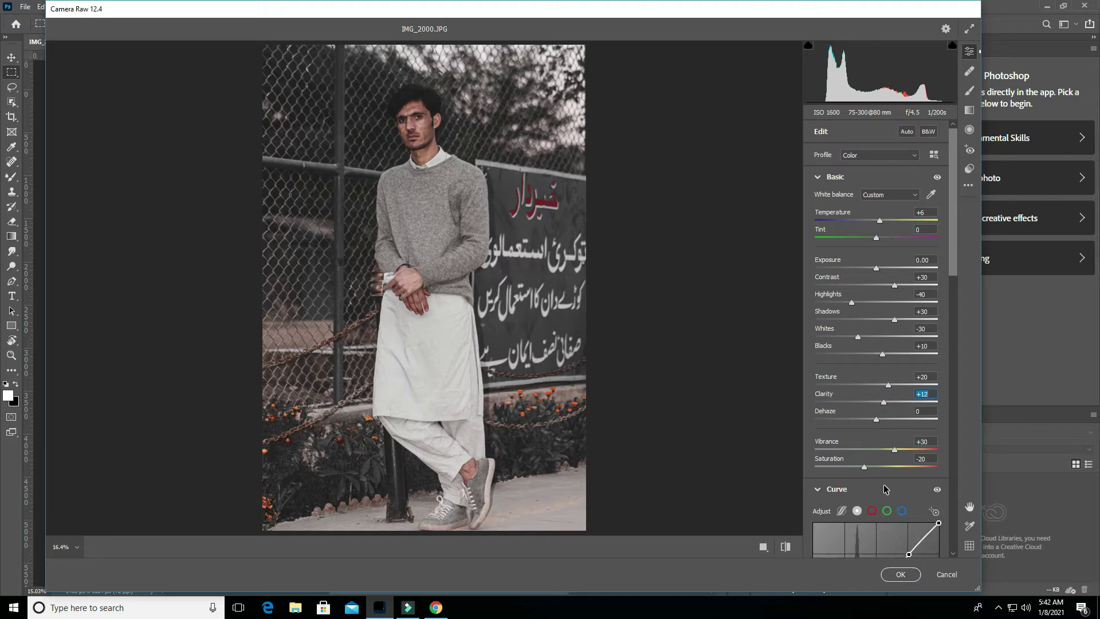
pyautogui.moveTo(876, 421); pyautogui.dragTo(887, 426)
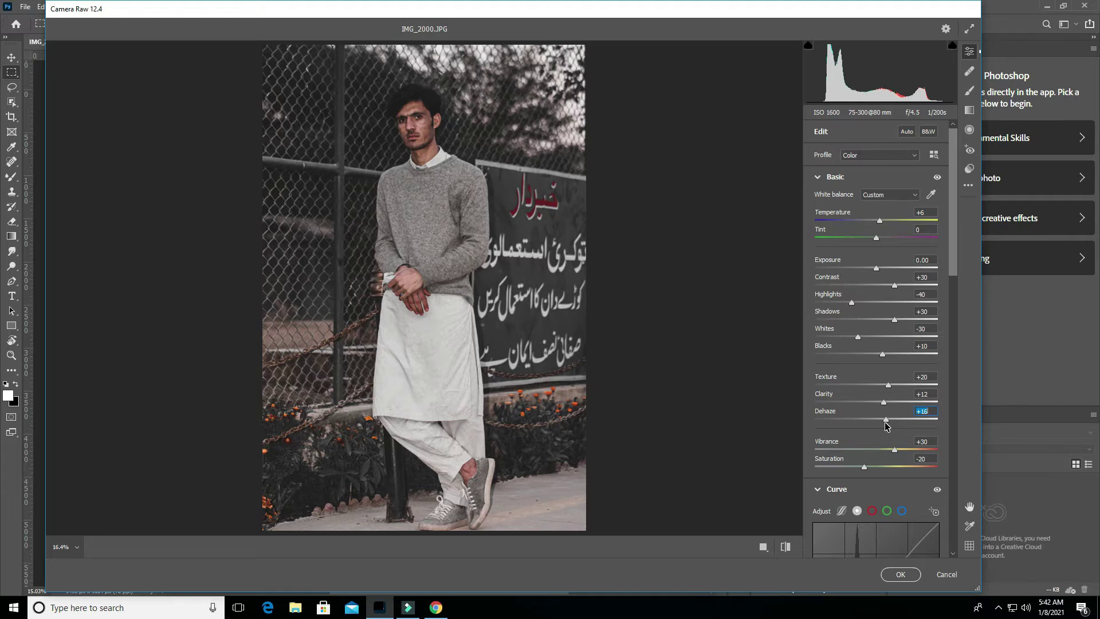
pyautogui.scroll(-3, 882, 424)
pyautogui.scroll(-2, 877, 421)
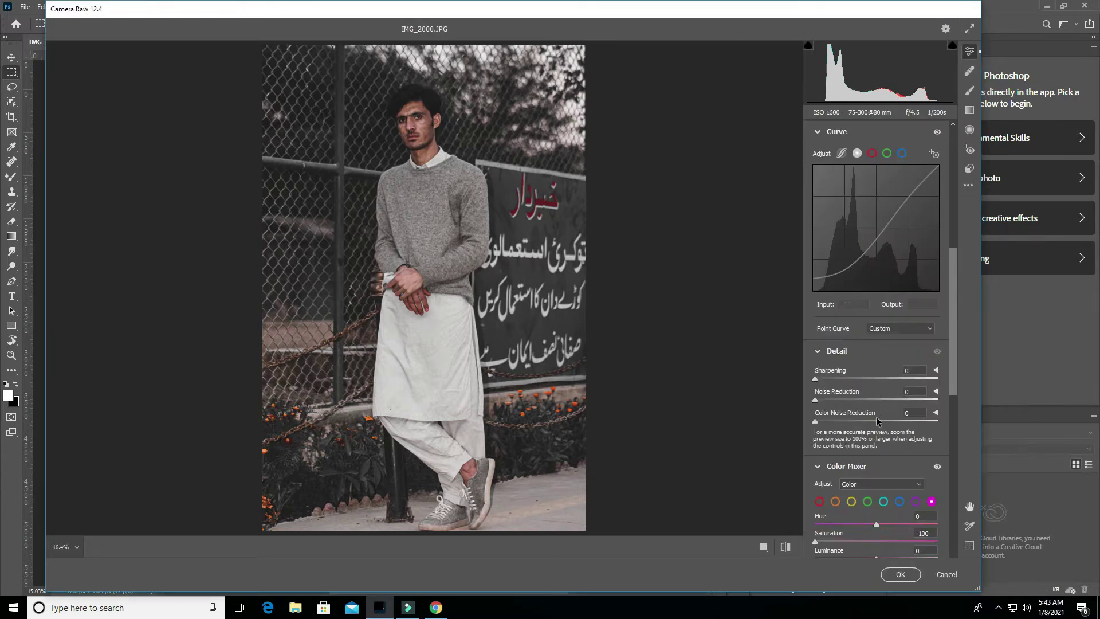
pyautogui.scroll(-3, 862, 424)
pyautogui.scroll(-1, 865, 435)
pyautogui.scroll(-2, 869, 447)
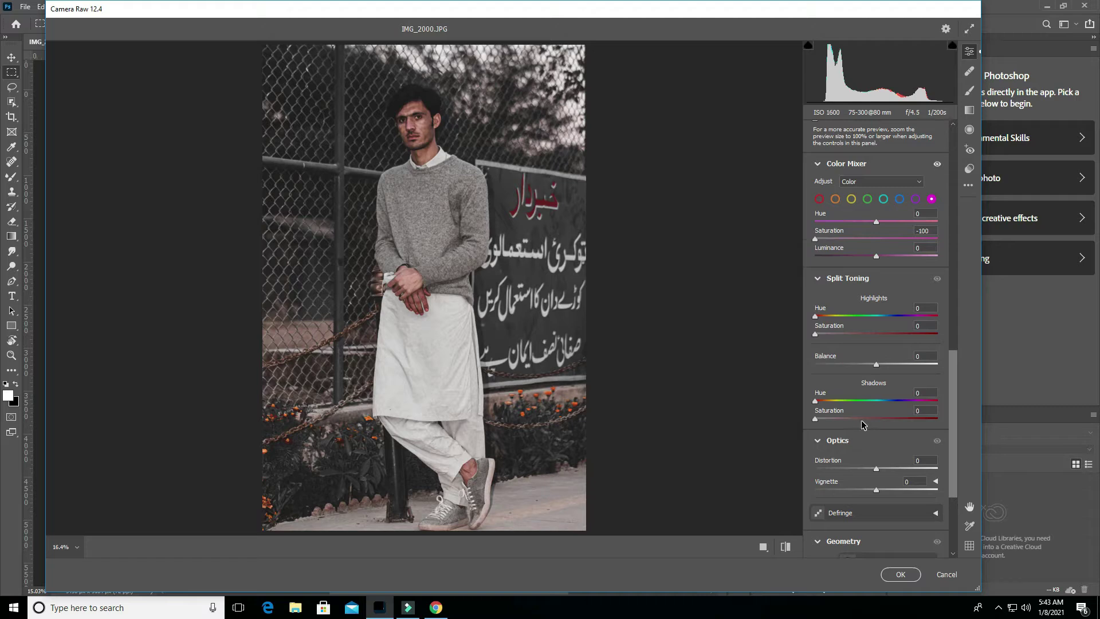
pyautogui.scroll(-1, 874, 459)
pyautogui.moveTo(874, 460); pyautogui.dragTo(859, 464)
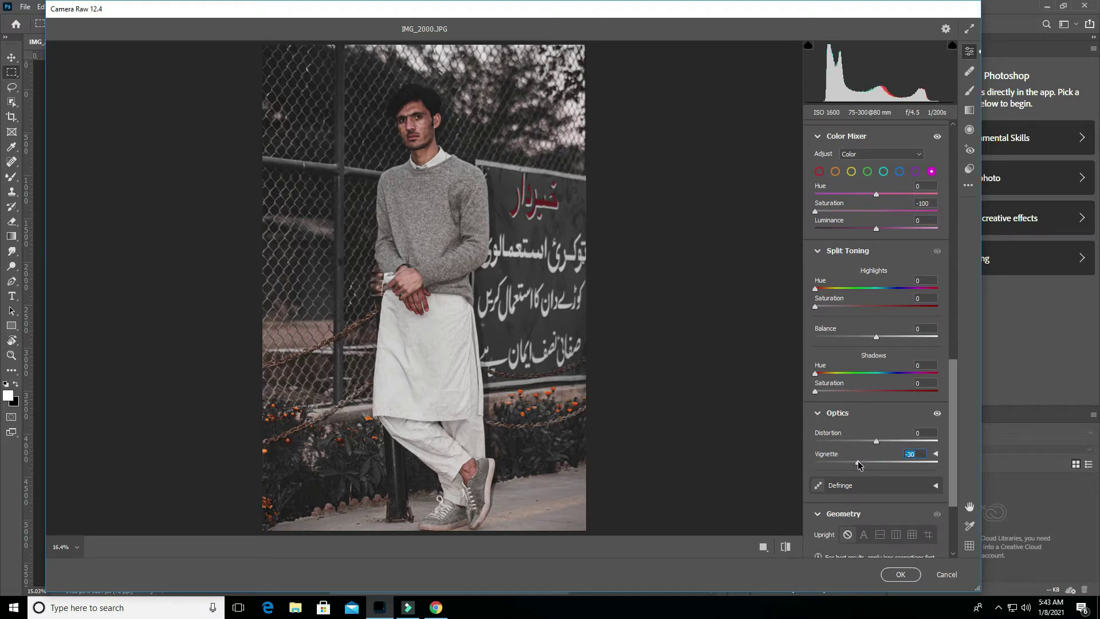
pyautogui.scroll(1, 910, 401)
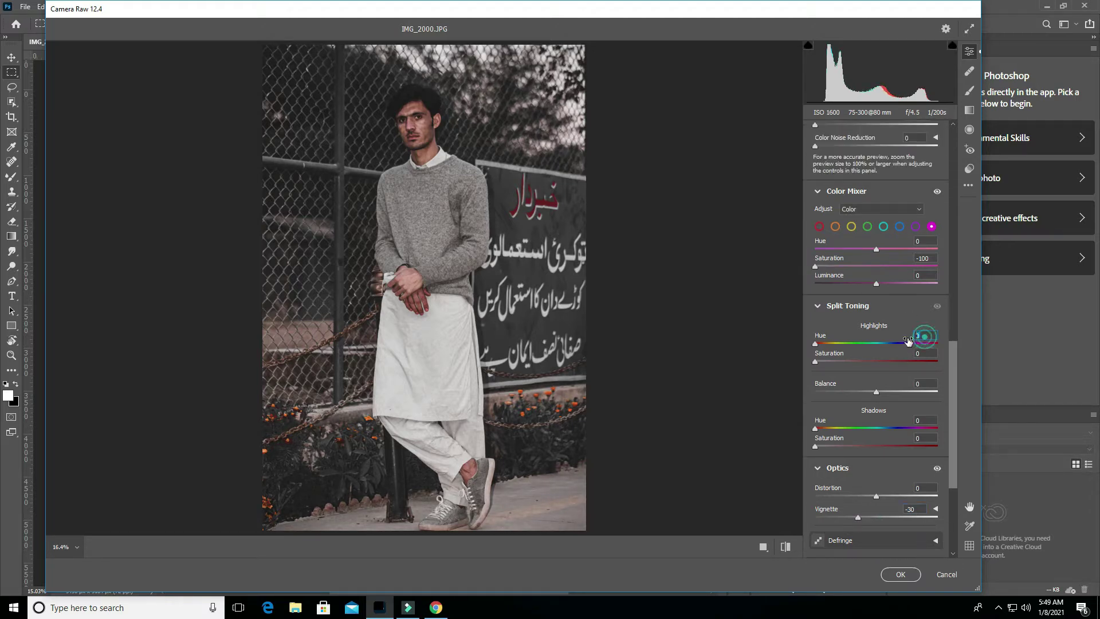
# - Tint highlights at hue 253 and shadows at hue 107 with saturation 9
pyautogui.moveTo(815, 343); pyautogui.dragTo(882, 352)
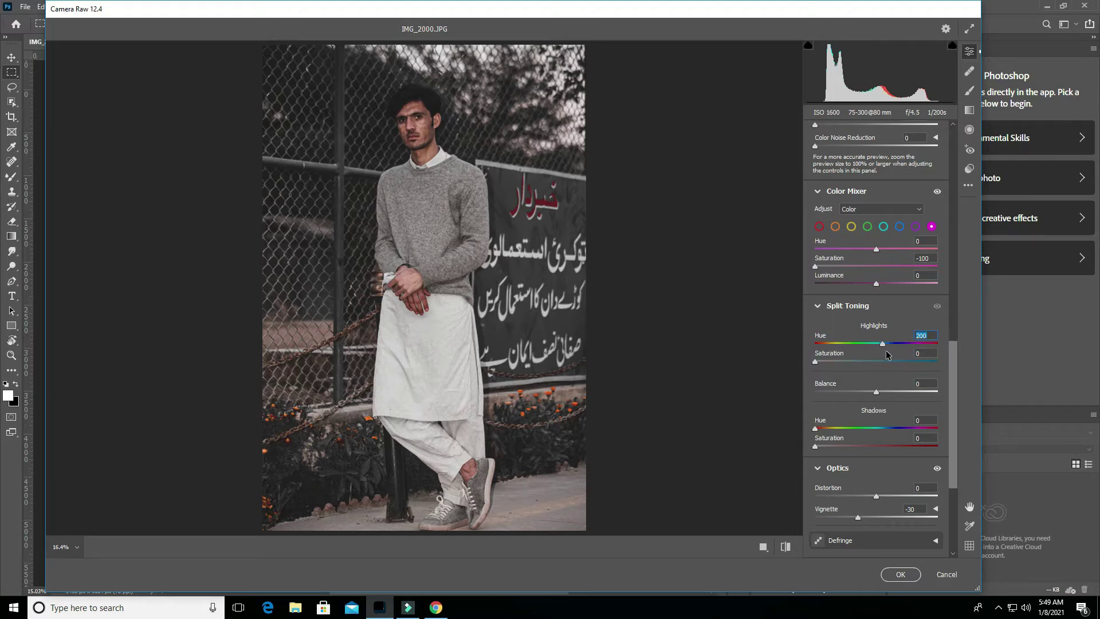
pyautogui.write('254')
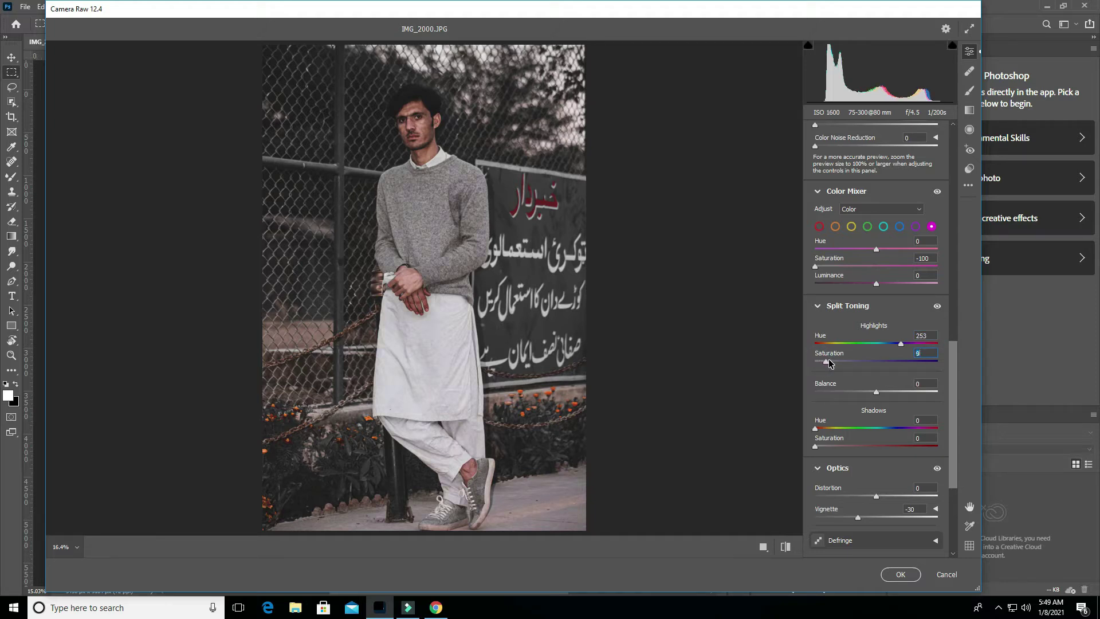
pyautogui.click(920, 420)
pyautogui.moveTo(815, 429); pyautogui.dragTo(856, 429)
pyautogui.write('10')
pyautogui.write('7')
pyautogui.press('Tab')
pyautogui.moveTo(816, 447); pyautogui.dragTo(826, 450)
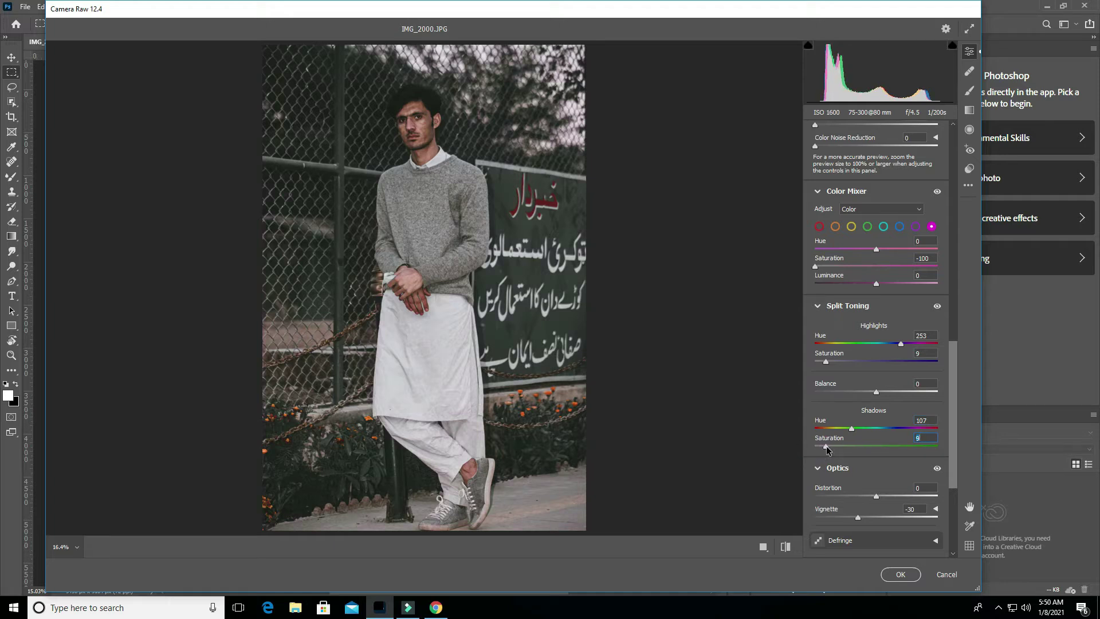
# - Set highlight tint saturation to 8 and compare the image with and without split toning
pyautogui.click(920, 352)
pyautogui.moveTo(826, 362); pyautogui.dragTo(825, 365)
pyautogui.click(937, 306)
# - Compare the graded portrait with the original, then apply the Camera Raw grade to Background copy
pyautogui.click(785, 547)
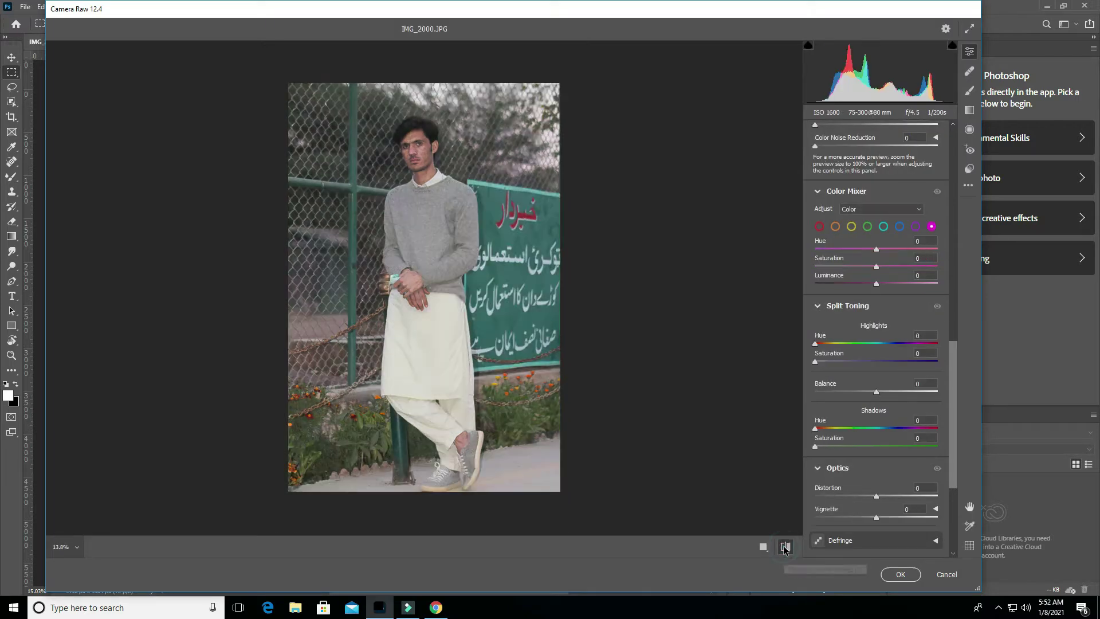
pyautogui.click(786, 547)
pyautogui.click(785, 547)
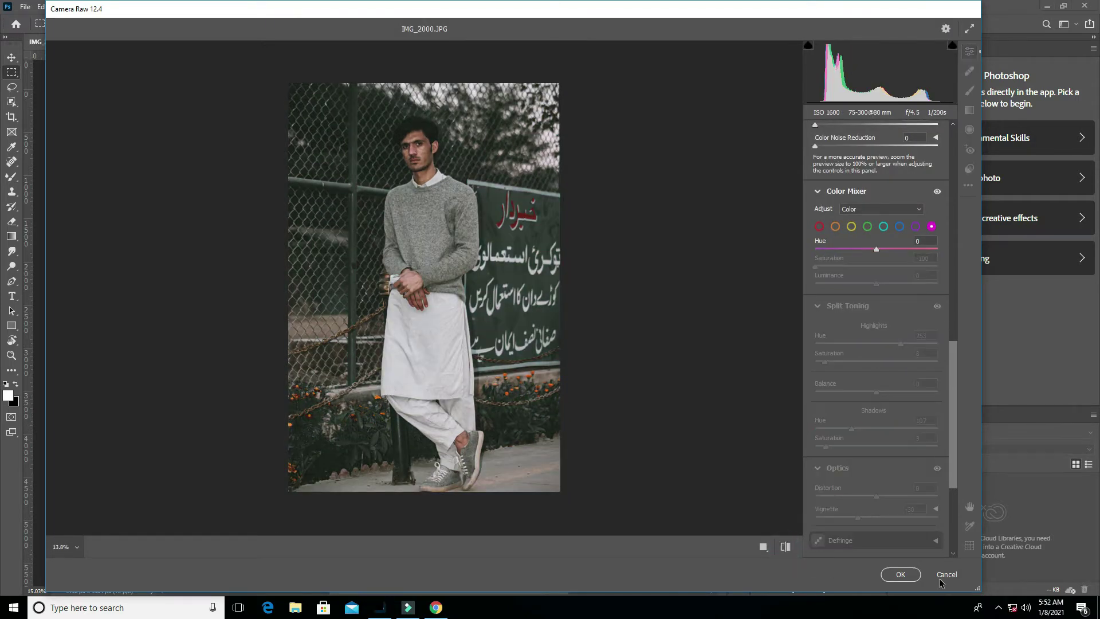
pyautogui.click(889, 575)
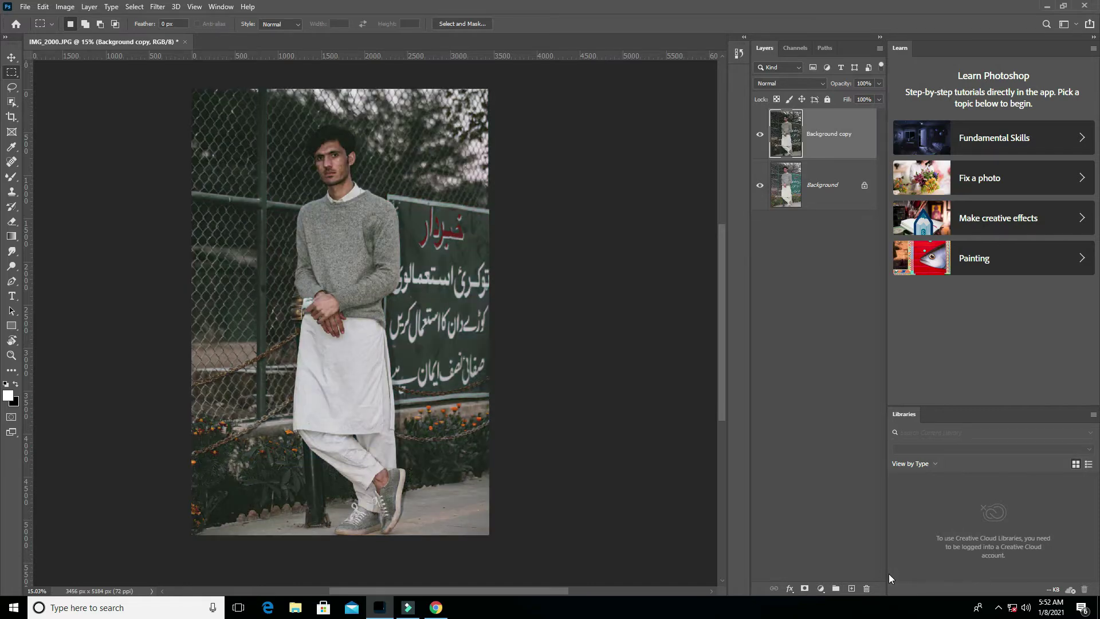
pyautogui.scroll(1, 344, 144)
# - Select the Eraser, lower its opacity, and set a soft brush of about 56 px
pyautogui.scroll(1, 349, 144)
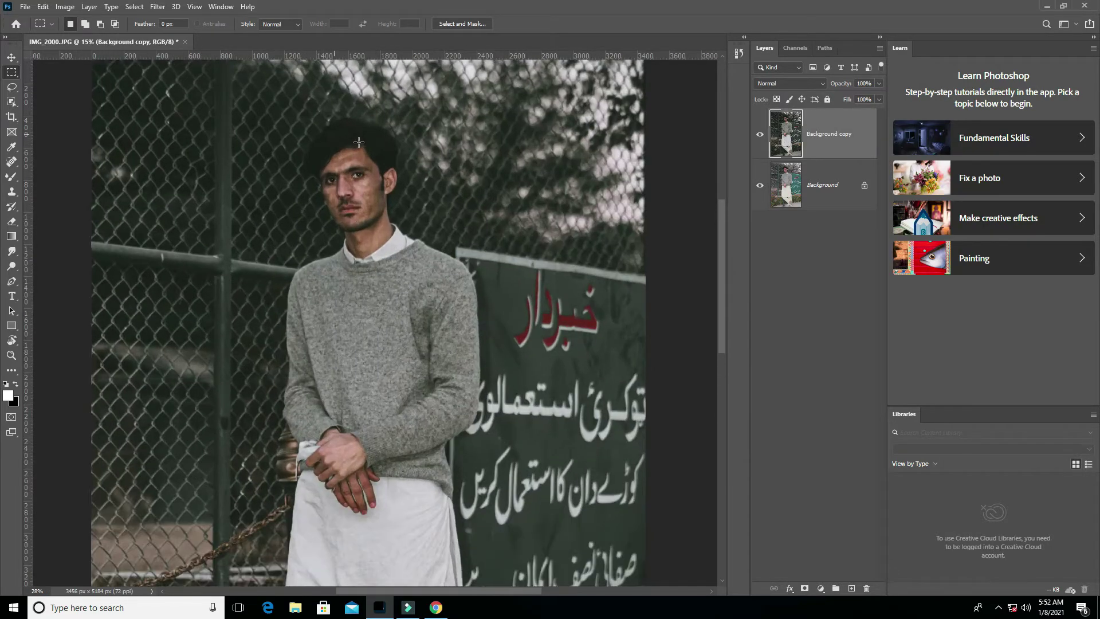
pyautogui.scroll(2, 352, 144)
pyautogui.scroll(1, 355, 145)
pyautogui.scroll(2, 355, 146)
pyautogui.scroll(1, 356, 146)
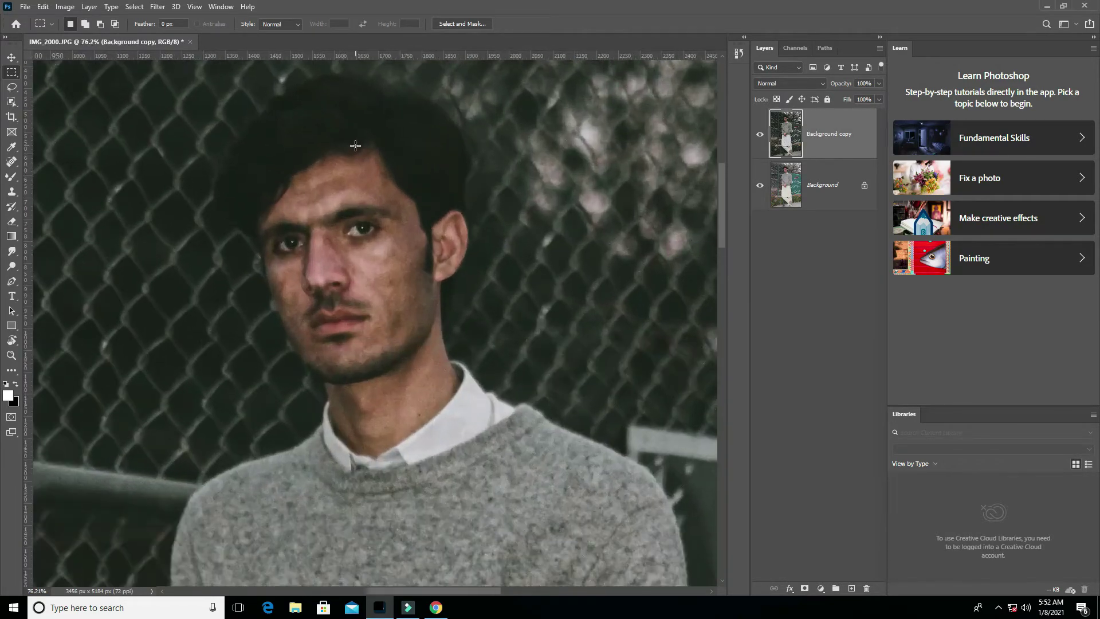
pyautogui.scroll(1, 348, 159)
pyautogui.scroll(1, 339, 198)
pyautogui.click(12, 221)
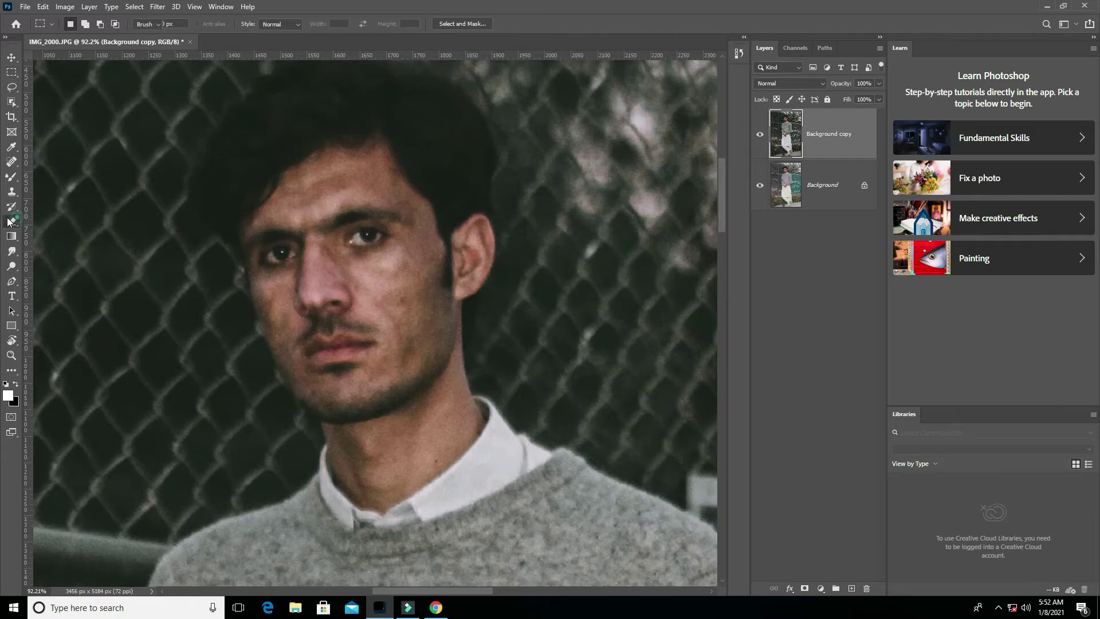
pyautogui.click(216, 24)
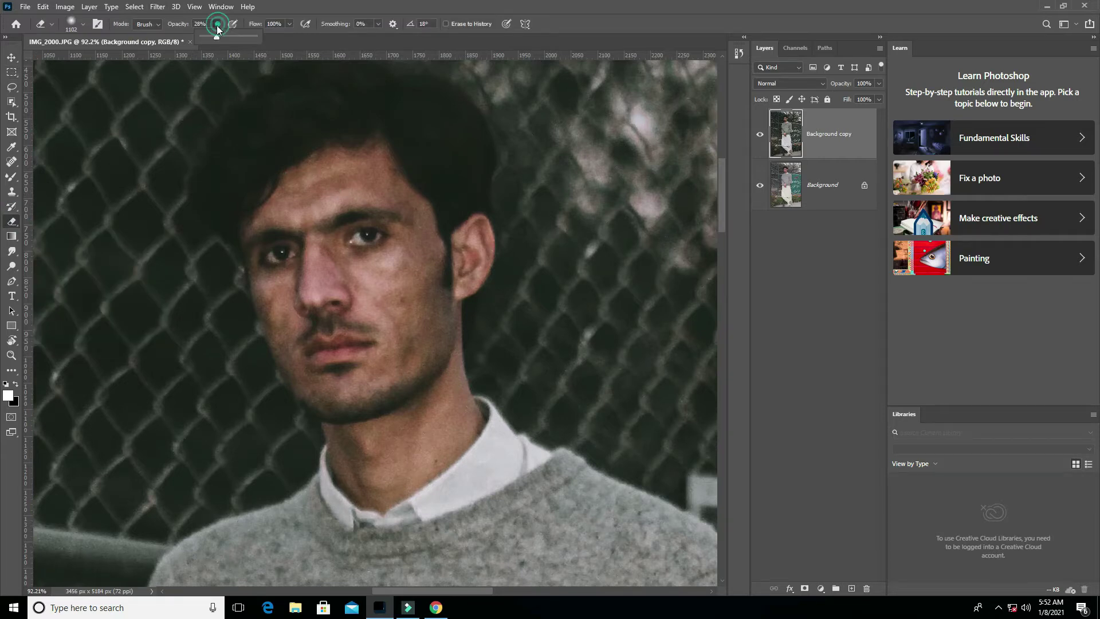
pyautogui.rightClick(432, 279)
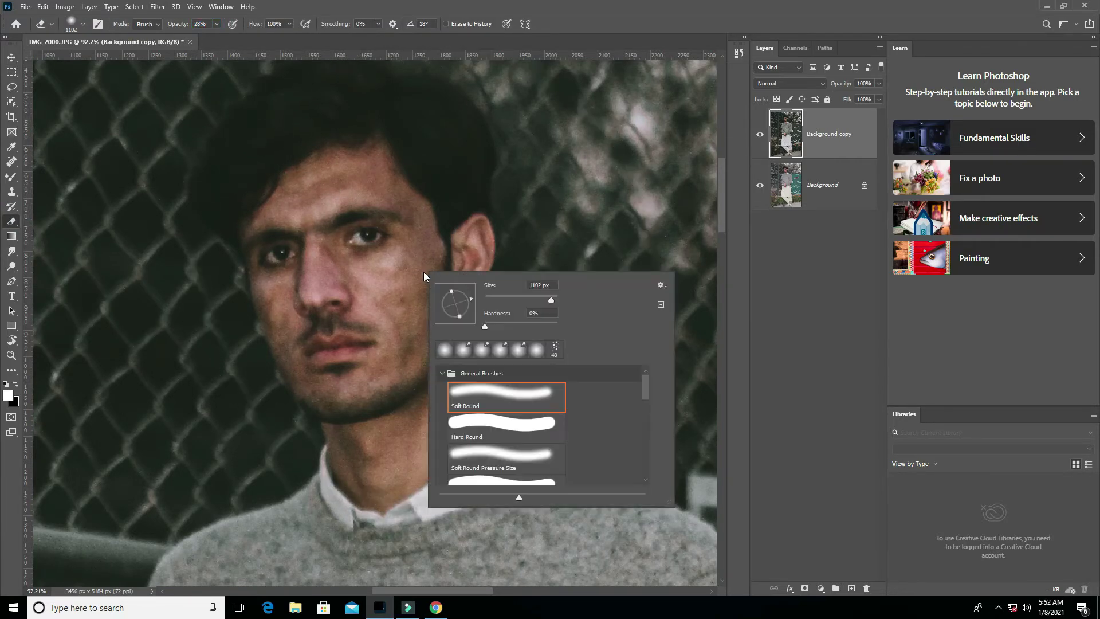
pyautogui.moveTo(511, 295); pyautogui.dragTo(510, 299)
pyautogui.press('Return')
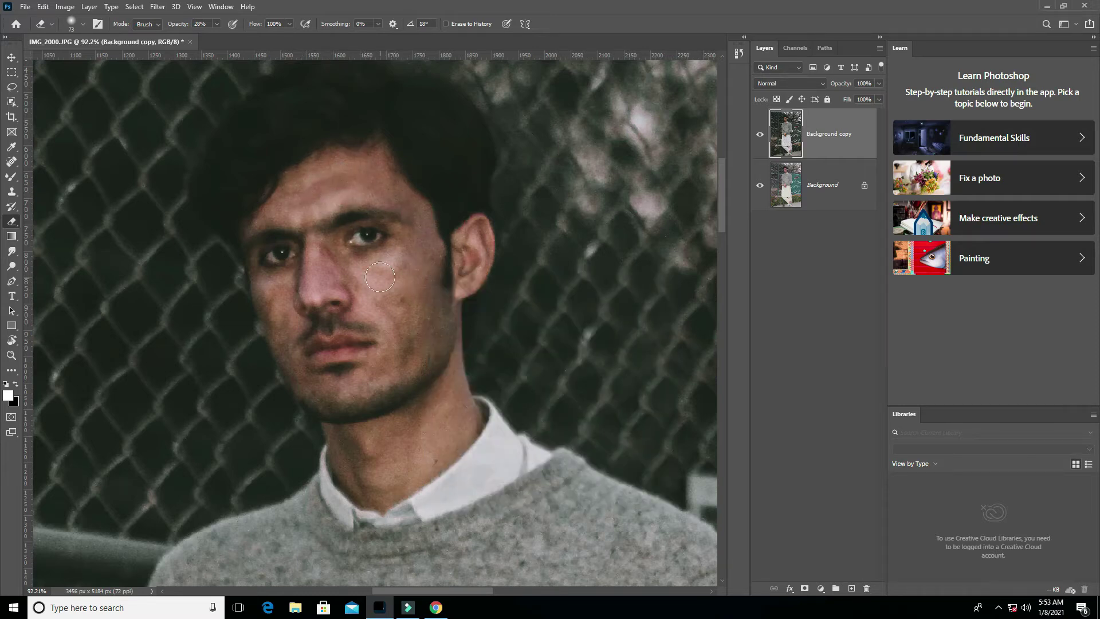
# - Raise eraser opacity to about 74% and erase the face with brushes from 53 to 139 px
pyautogui.rightClick(324, 254)
pyautogui.press('Return')
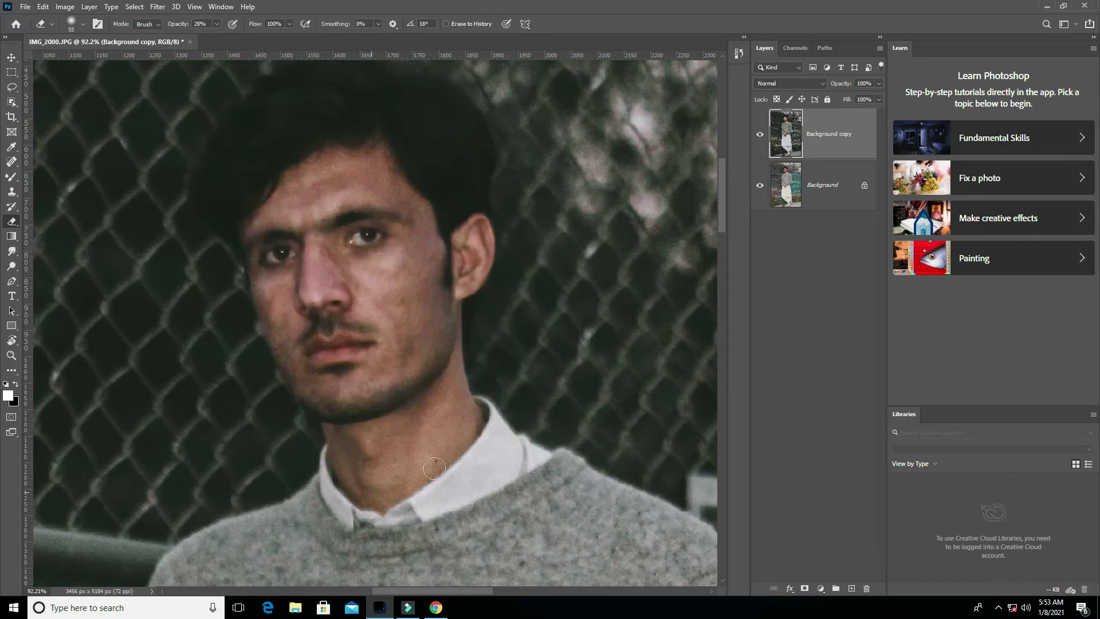
pyautogui.click(217, 23)
pyautogui.moveTo(191, 37); pyautogui.dragTo(212, 37)
pyautogui.rightClick(426, 270)
pyautogui.moveTo(481, 278); pyautogui.dragTo(499, 277)
pyautogui.press('Return')
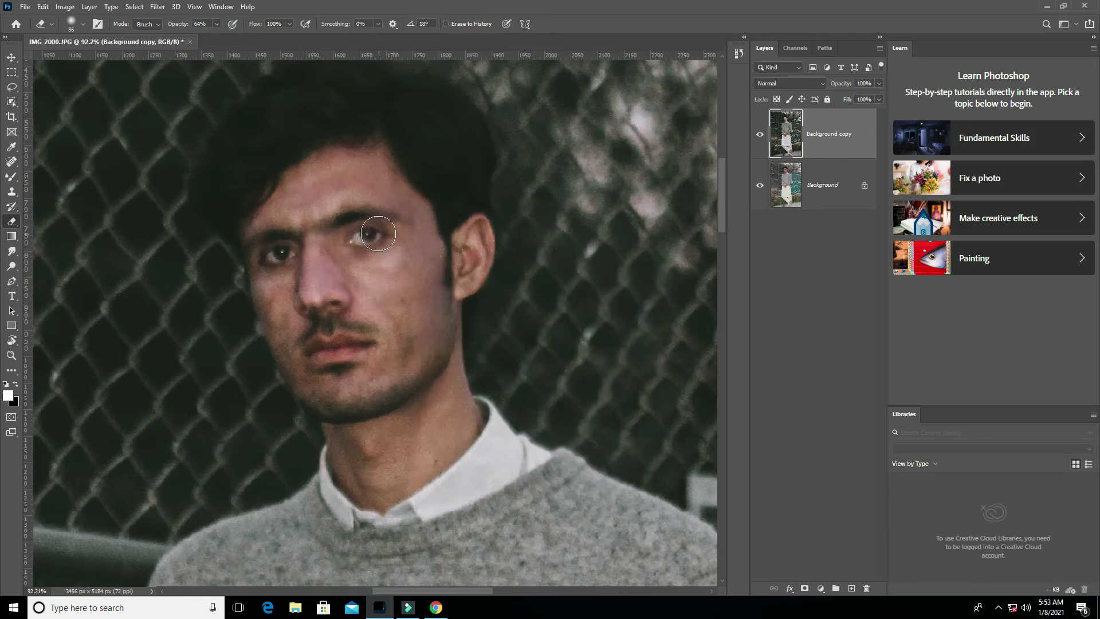
pyautogui.rightClick(432, 291)
pyautogui.click(509, 314)
pyautogui.press('Return')
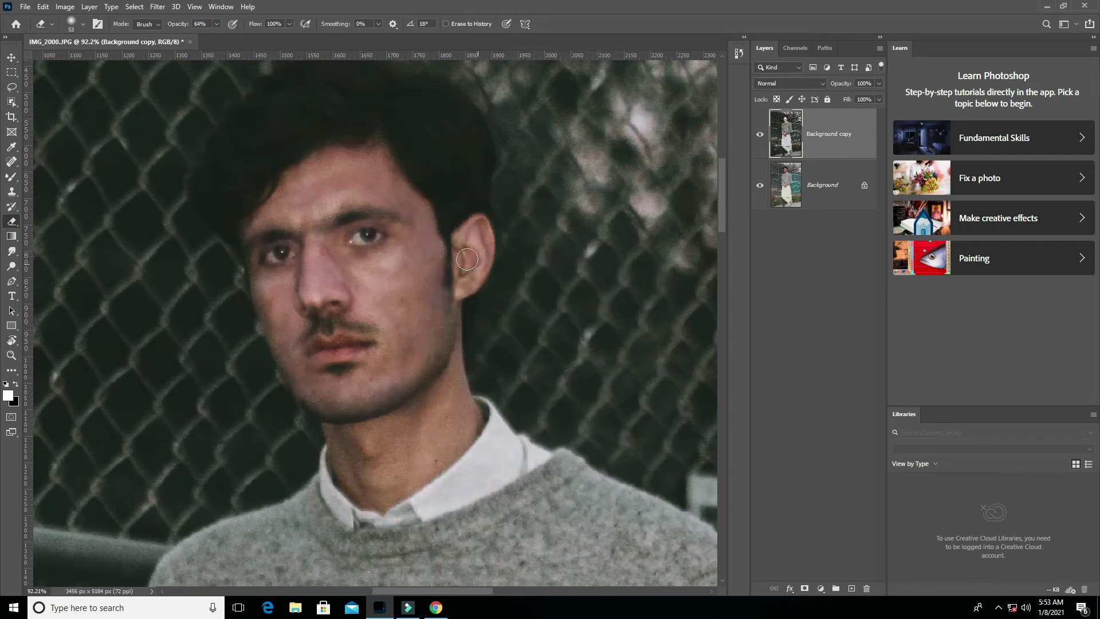
pyautogui.rightClick(373, 281)
pyautogui.click(474, 293)
pyautogui.press('Return')
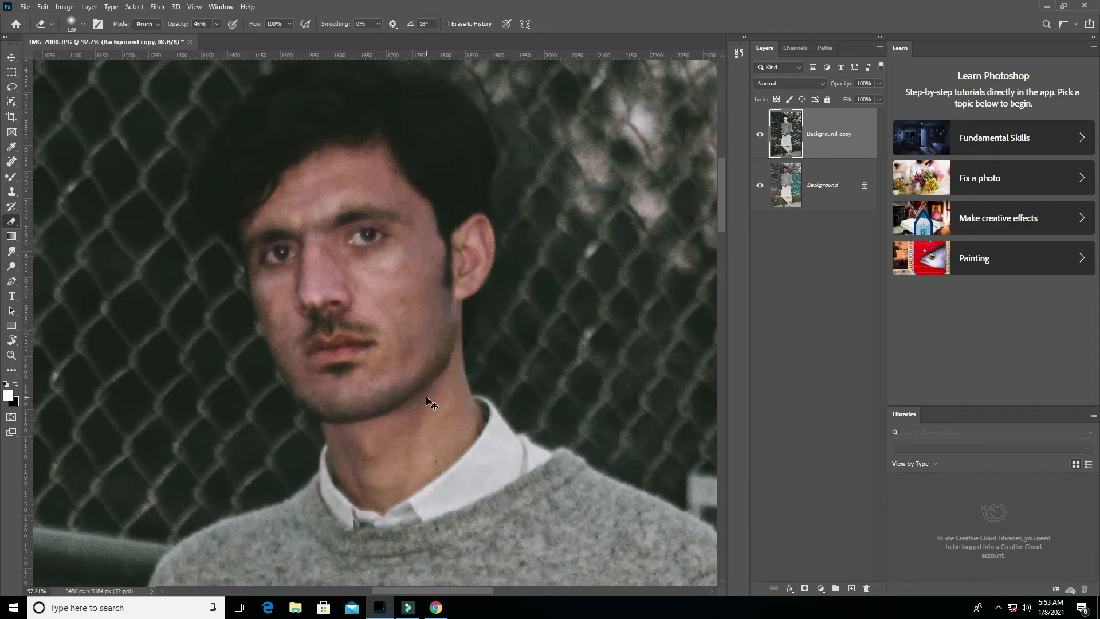
# - Keep erasing around the eyes, ear and lips with brushes of 97, 86 and 44 px
pyautogui.rightClick(378, 322)
pyautogui.click(515, 350)
pyautogui.press('Return')
pyautogui.rightClick(438, 252)
pyautogui.click(518, 291)
pyautogui.press('Return')
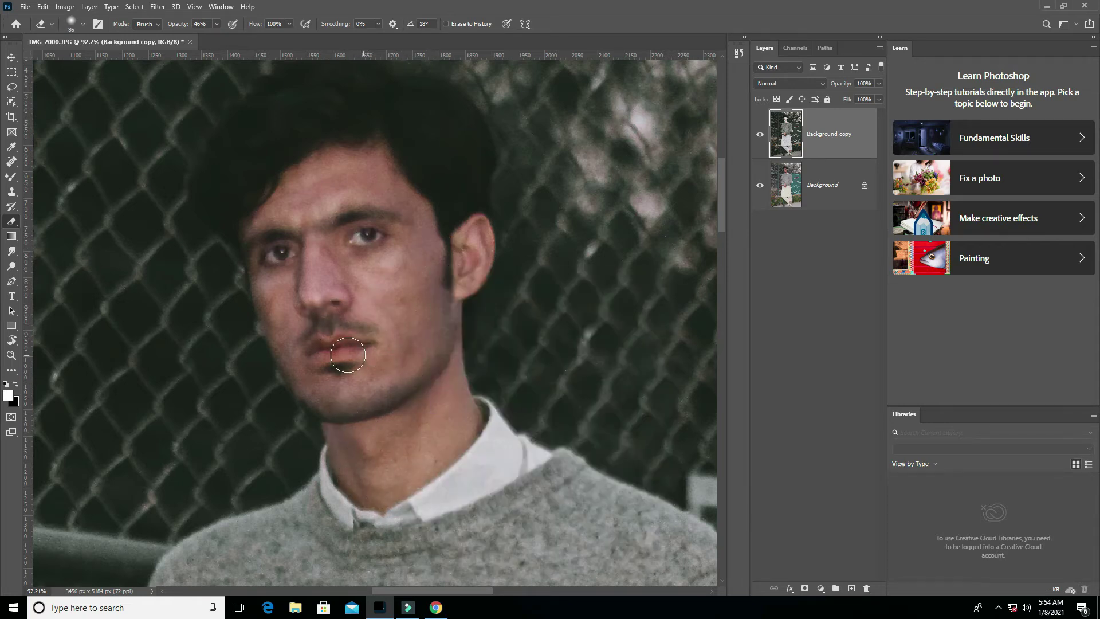
pyautogui.rightClick(281, 274)
pyautogui.click(338, 290)
pyautogui.press('Return')
# - Erase dark patches on the fingers and the ankle skin to let brighter skin show
pyautogui.scroll(-1, 366, 246)
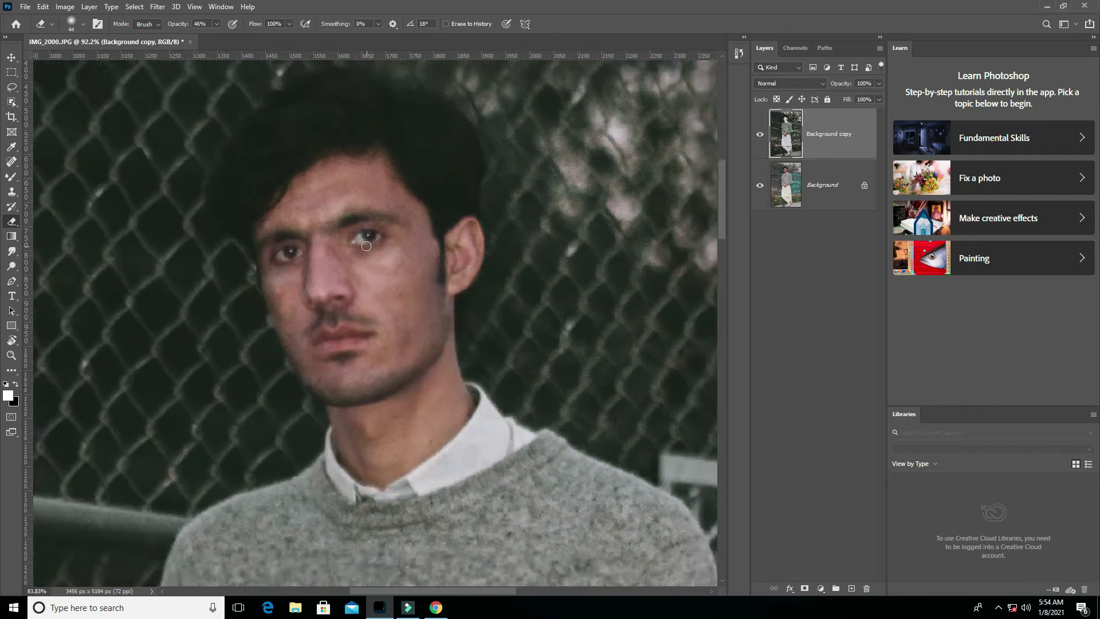
pyautogui.scroll(-5, 366, 245)
pyautogui.scroll(2, 371, 401)
pyautogui.scroll(3, 371, 435)
pyautogui.scroll(3, 371, 446)
pyautogui.moveTo(371, 446); pyautogui.dragTo(395, 527)
pyautogui.moveTo(404, 470)
pyautogui.mouseDown()
pyautogui.moveTo(440, 504)
pyautogui.moveTo(412, 384)
pyautogui.moveTo(452, 407)
pyautogui.mouseUp()
pyautogui.moveTo(350, 349)
pyautogui.mouseDown()
pyautogui.moveTo(277, 381)
pyautogui.moveTo(229, 373)
pyautogui.moveTo(195, 320)
pyautogui.mouseUp()
pyautogui.moveTo(333, 428)
pyautogui.mouseDown()
pyautogui.moveTo(352, 499)
pyautogui.moveTo(393, 507)
pyautogui.mouseUp()
pyautogui.scroll(-5, 358, 379)
pyautogui.scroll(3, 270, 430)
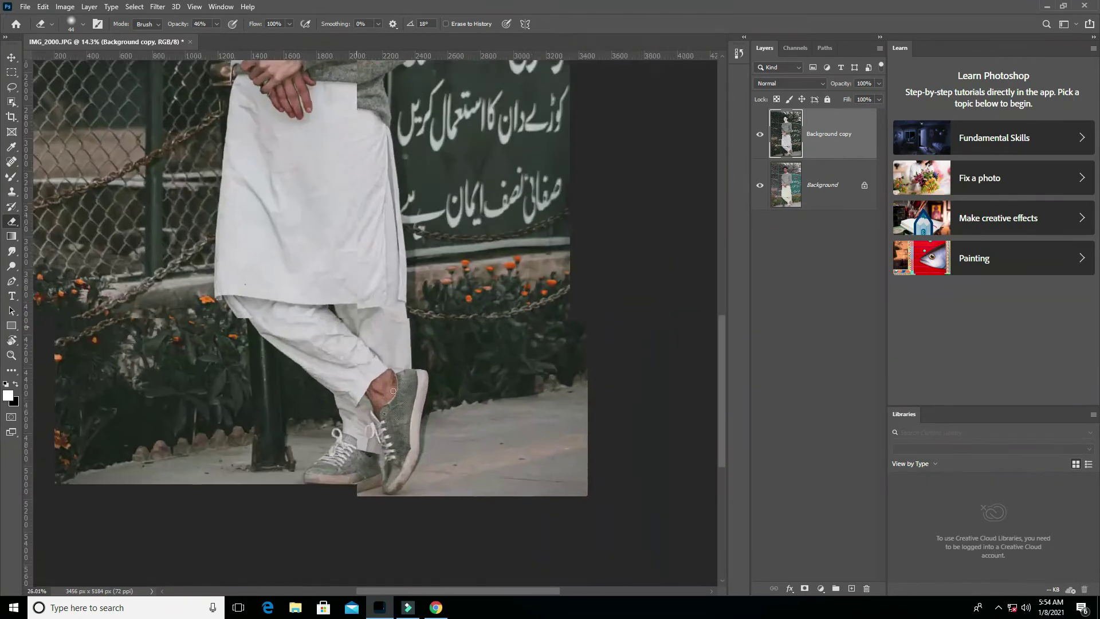
pyautogui.scroll(3, 269, 430)
pyautogui.moveTo(269, 430)
pyautogui.mouseDown()
pyautogui.moveTo(315, 487)
pyautogui.moveTo(367, 401)
pyautogui.moveTo(339, 352)
pyautogui.mouseUp()
# - Set eraser opacity to 100%, erase the ankle along the shoe edge, and shrink the eraser to 40 px
pyautogui.scroll(-3, 385, 452)
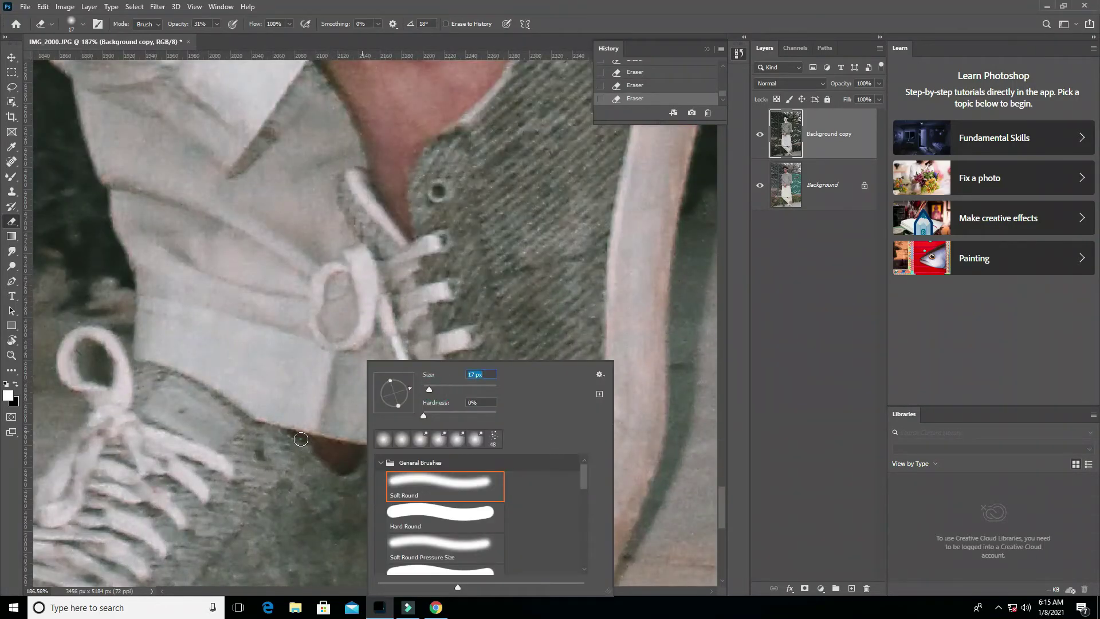
pyautogui.click(301, 438)
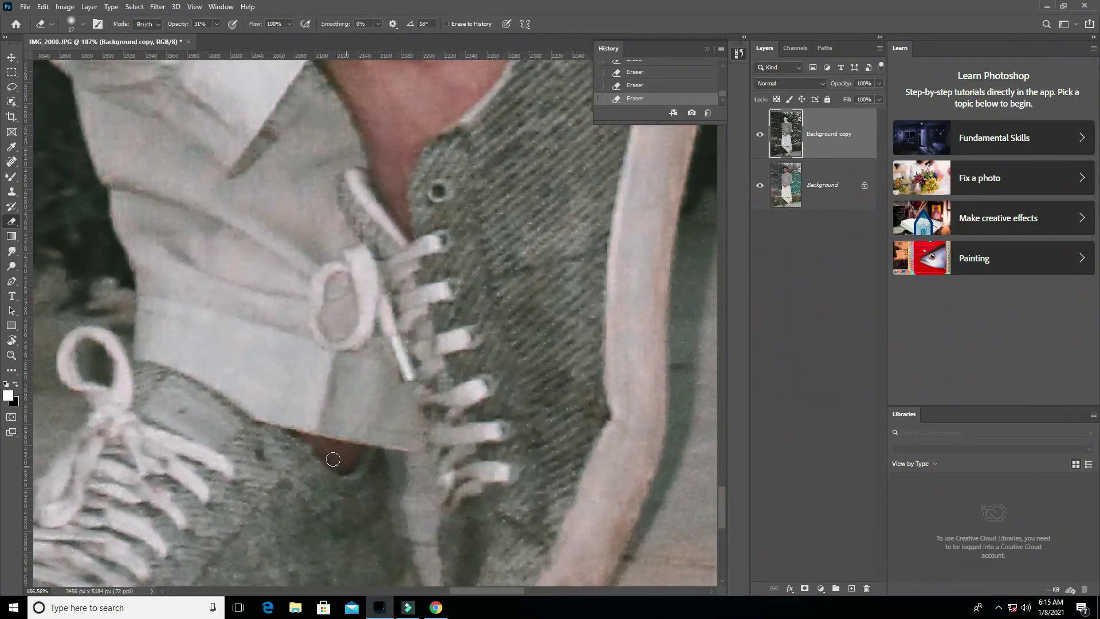
pyautogui.press('0')
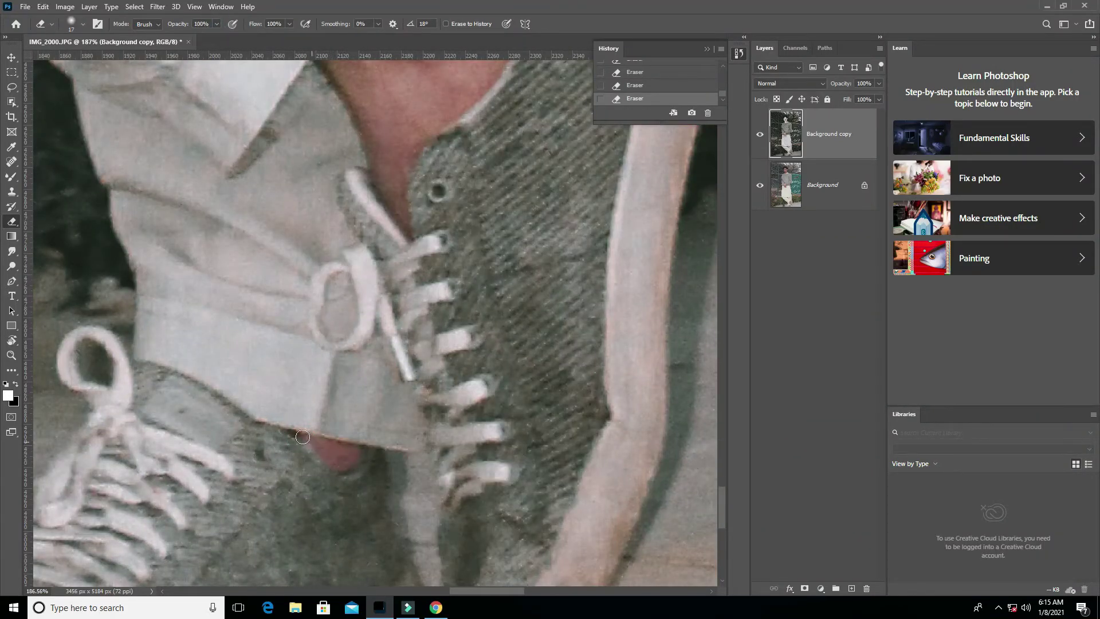
pyautogui.scroll(-2, 359, 226)
pyautogui.moveTo(321, 206)
pyautogui.mouseDown()
pyautogui.moveTo(260, 258)
pyautogui.moveTo(338, 286)
pyautogui.mouseUp()
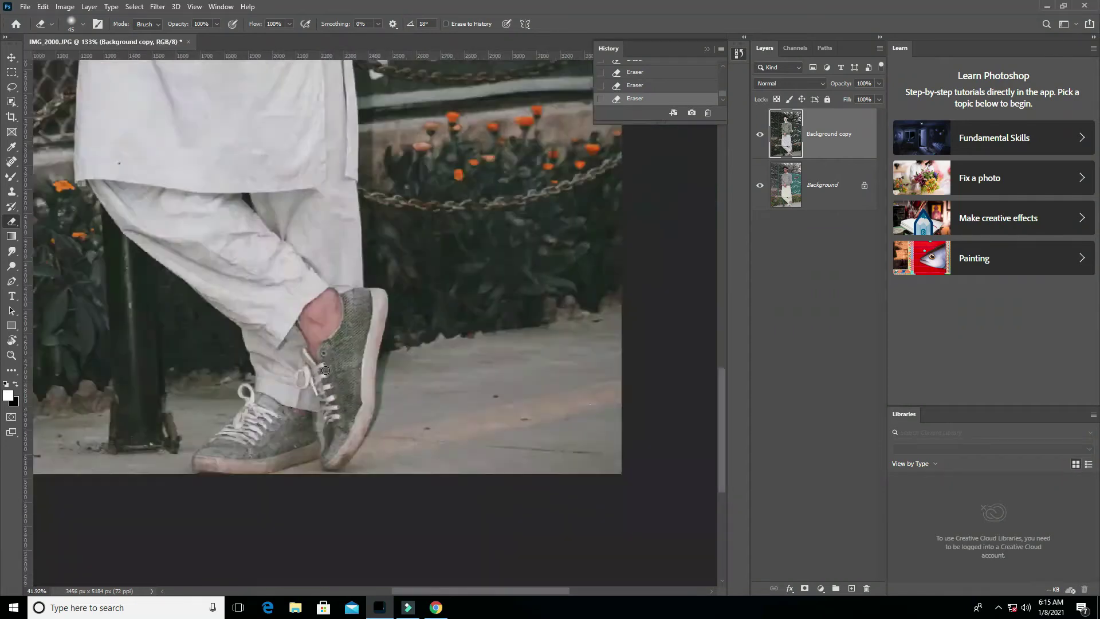
pyautogui.scroll(-5, 336, 375)
pyautogui.scroll(5, 335, 376)
pyautogui.rightClick(319, 314)
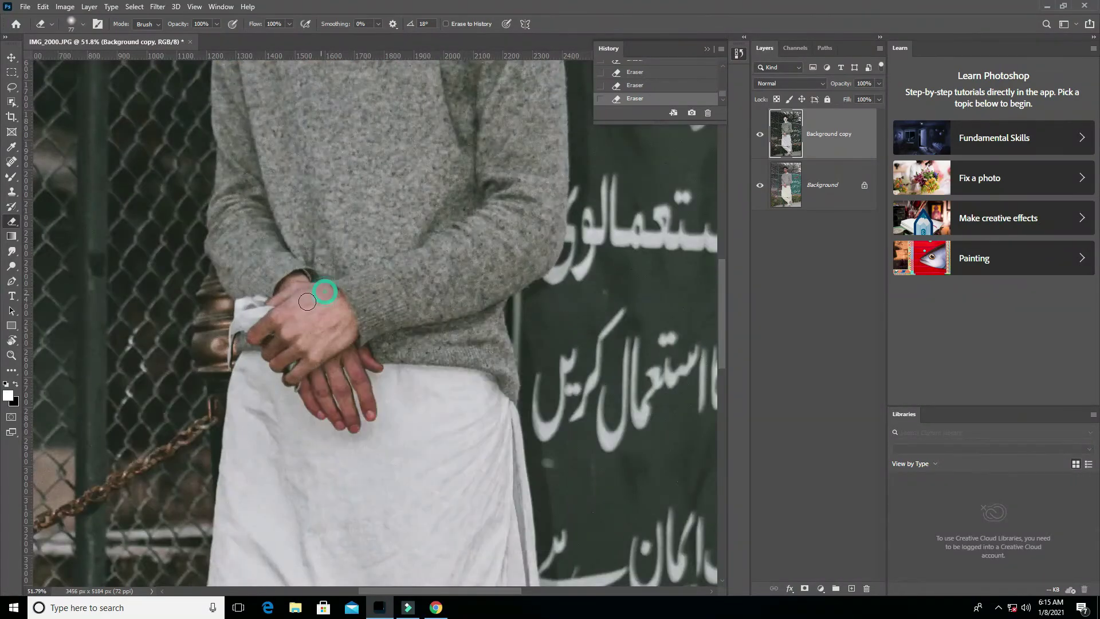
pyautogui.rightClick(347, 330)
pyautogui.moveTo(404, 332); pyautogui.dragTo(387, 332)
pyautogui.press('Return')
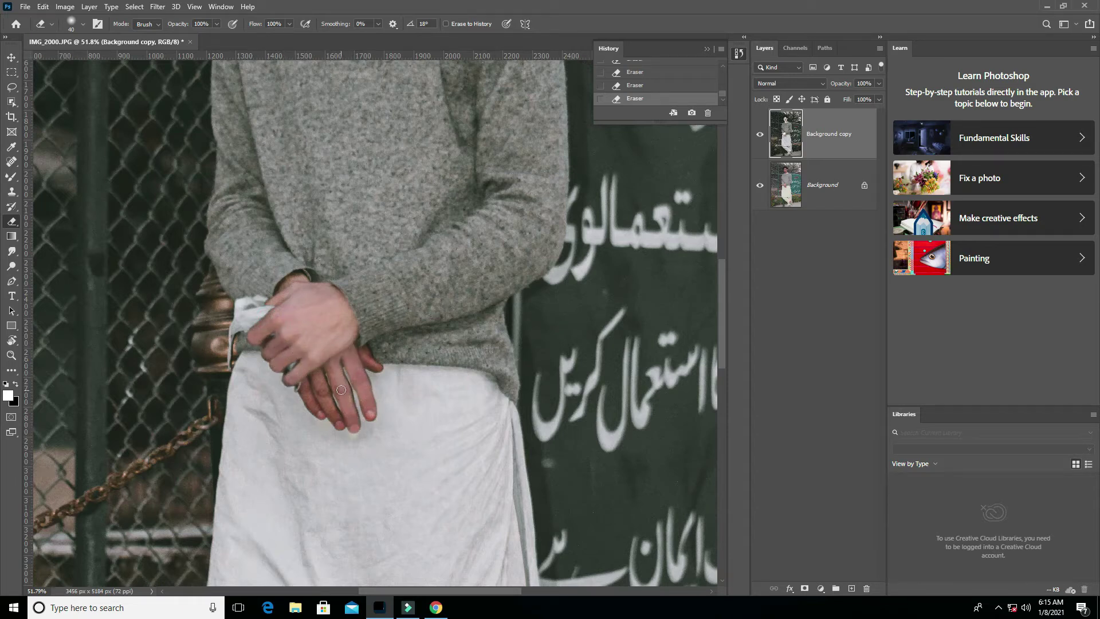
# - Undo a stray stroke, then erase the hand and the darker upper and lower fingers
pyautogui.hotkey('ctrl', 'z')
pyautogui.moveTo(371, 406); pyautogui.dragTo(365, 375)
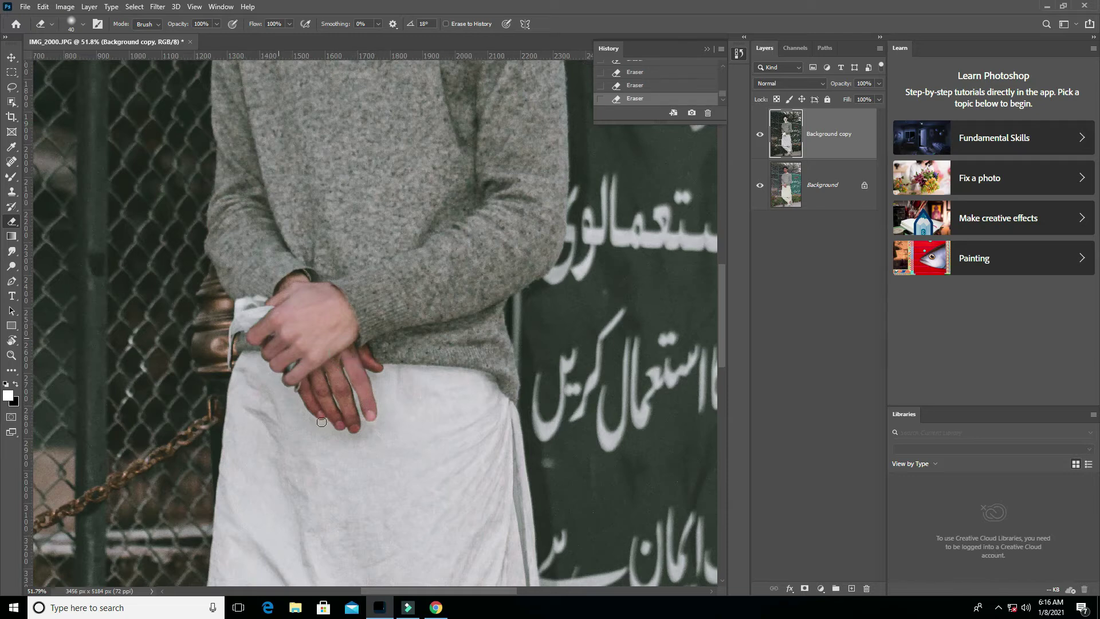
pyautogui.scroll(5, 324, 407)
pyautogui.moveTo(320, 230)
pyautogui.mouseDown()
pyautogui.moveTo(410, 422)
pyautogui.moveTo(300, 237)
pyautogui.moveTo(263, 314)
pyautogui.mouseUp()
pyautogui.moveTo(433, 212)
pyautogui.mouseDown()
pyautogui.moveTo(458, 212)
pyautogui.moveTo(401, 155)
pyautogui.mouseUp()
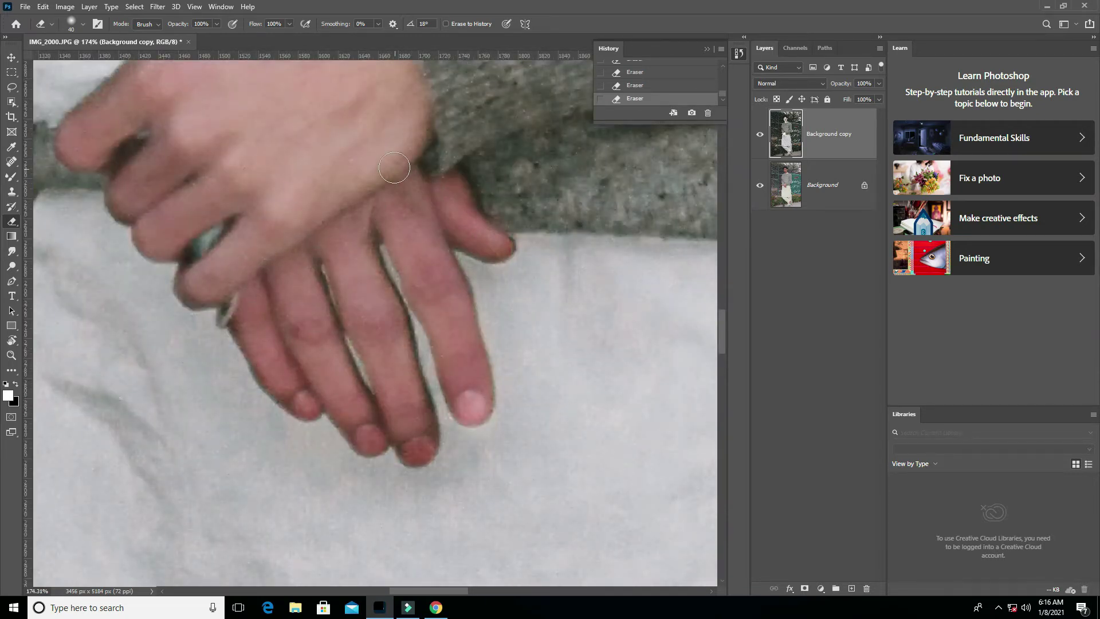
pyautogui.scroll(-8, 295, 262)
pyautogui.scroll(6, 295, 261)
# - Erase the face with an 81 px eraser, then shrink it to 47 px
pyautogui.rightClick(304, 246)
pyautogui.moveTo(358, 250); pyautogui.dragTo(378, 249)
pyautogui.press('Return')
pyautogui.moveTo(219, 213)
pyautogui.mouseDown()
pyautogui.moveTo(235, 287)
pyautogui.moveTo(292, 320)
pyautogui.moveTo(286, 206)
pyautogui.moveTo(349, 278)
pyautogui.moveTo(315, 389)
pyautogui.moveTo(316, 358)
pyautogui.mouseUp()
pyautogui.rightClick(335, 196)
pyautogui.moveTo(389, 210); pyautogui.dragTo(372, 210)
pyautogui.press('Return')
# - Set the eraser opacity to 47% and enlarge the eraser brush
pyautogui.press('1')
pyautogui.press('8')
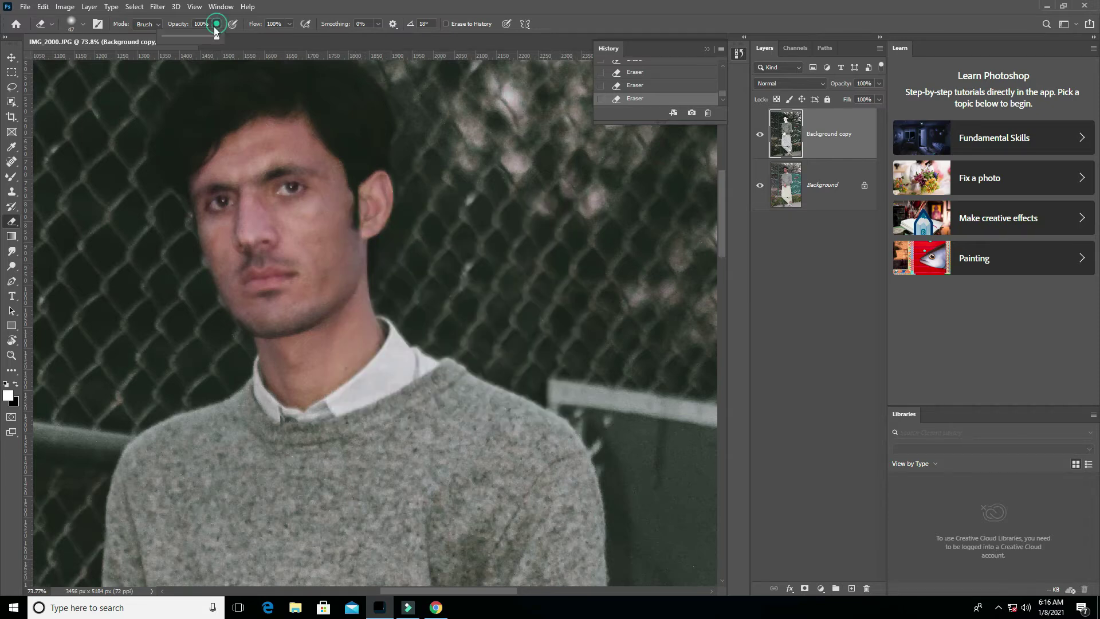
pyautogui.press(']')
pyautogui.press(']')
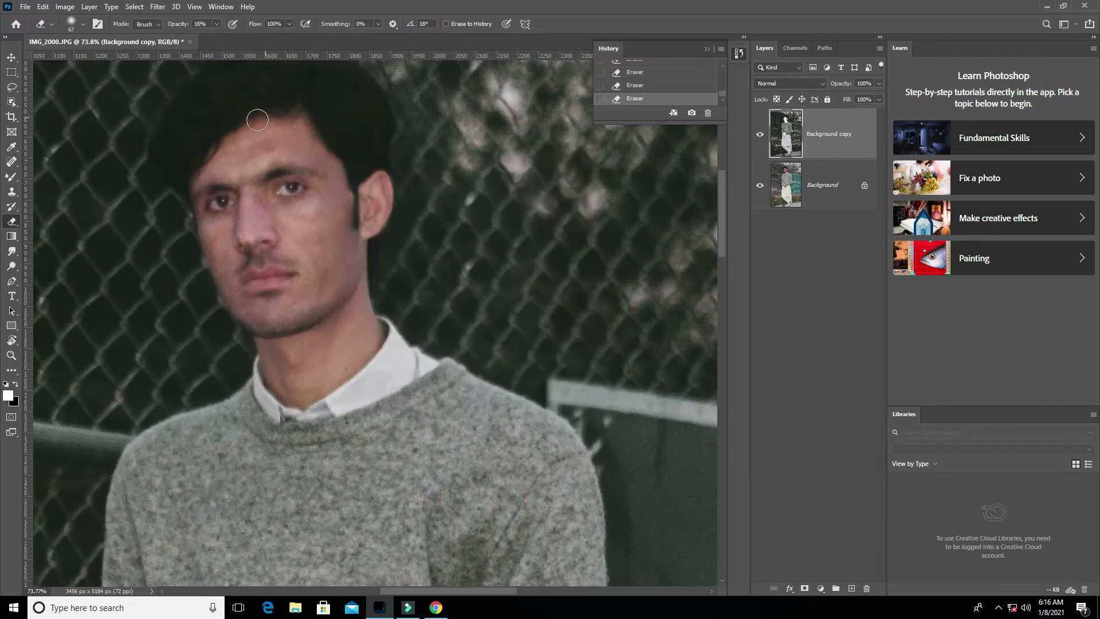
pyautogui.scroll(-3, 257, 120)
pyautogui.scroll(2, 257, 119)
pyautogui.press('4')
pyautogui.press('7')
# - Resize the eraser brush through 149 px and 73 px, settling on 55 px
pyautogui.rightClick(266, 236)
pyautogui.press('Return')
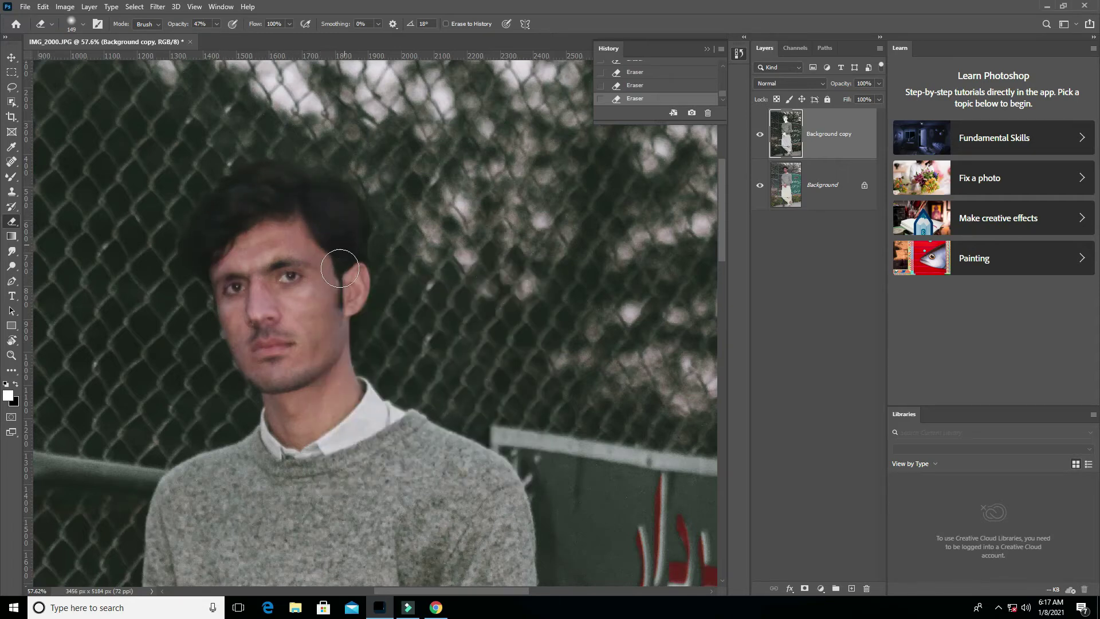
pyautogui.scroll(-2, 340, 269)
pyautogui.scroll(-2, 322, 172)
pyautogui.scroll(5, 160, 159)
pyautogui.rightClick(172, 169)
pyautogui.press('Return')
pyautogui.rightClick(405, 248)
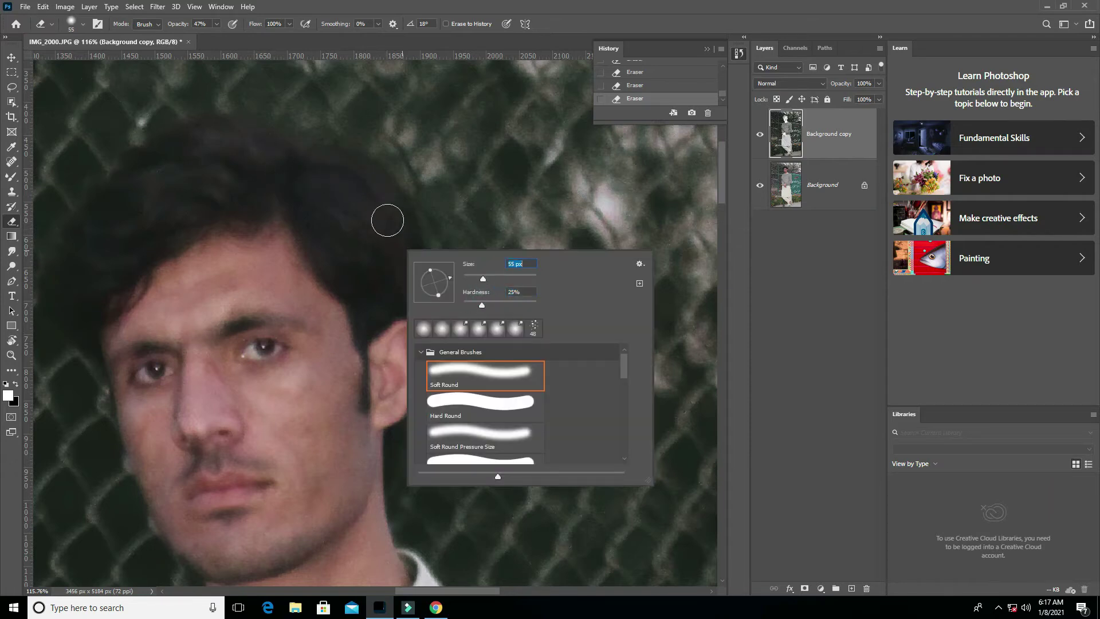
pyautogui.press('Return')
pyautogui.scroll(-4, 385, 236)
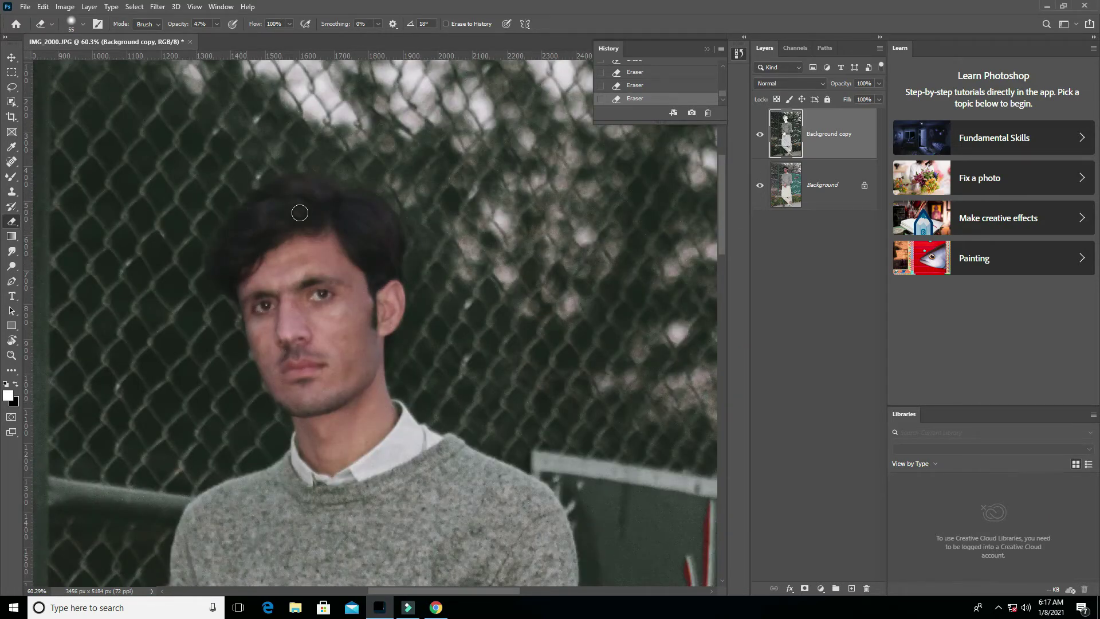
pyautogui.scroll(-8, 343, 252)
pyautogui.scroll(-2, 359, 270)
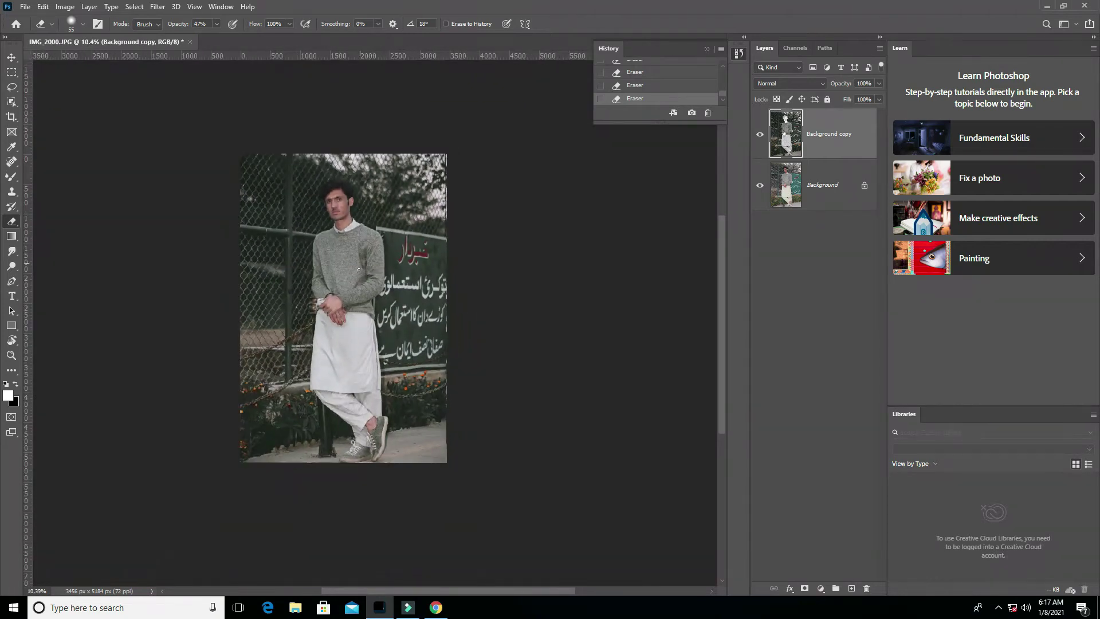
pyautogui.scroll(2, 351, 303)
pyautogui.scroll(11, 335, 177)
# - Add an empty Layer 1, then merge Background copy and Background into one layer
pyautogui.click(851, 588)
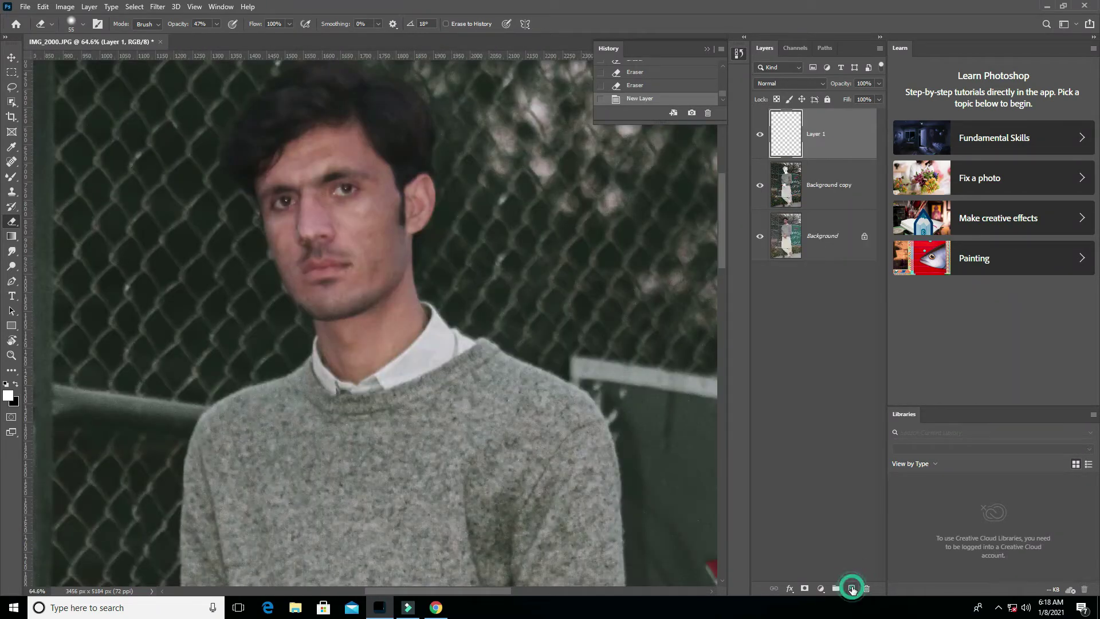
pyautogui.click(839, 190)
pyautogui.keyDown('shift'); pyautogui.click(833, 234); pyautogui.keyUp('shift')
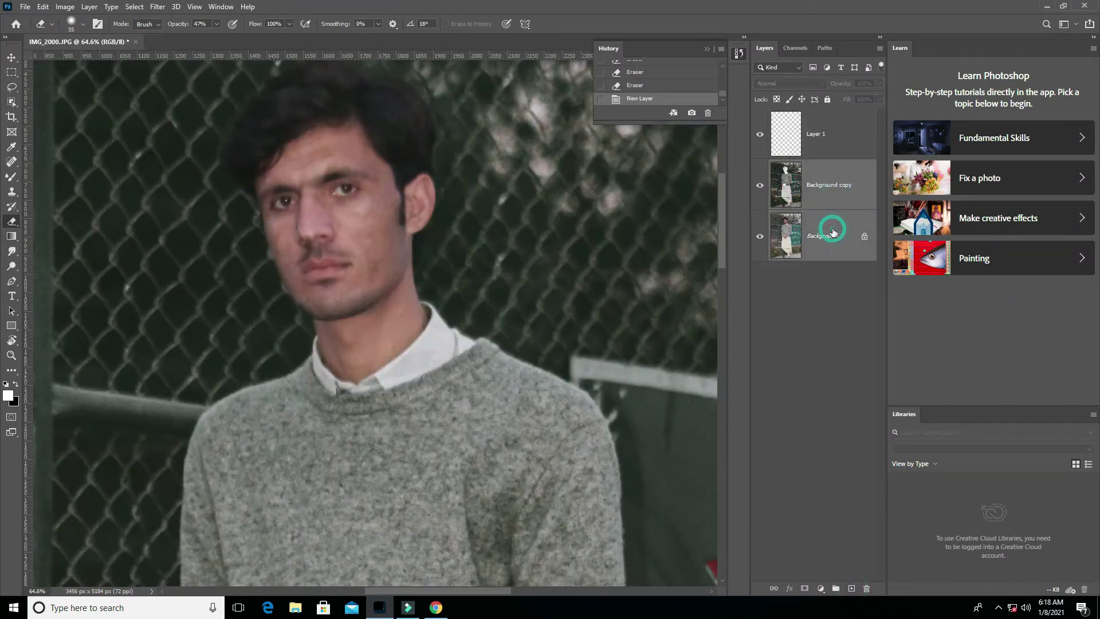
pyautogui.rightClick(831, 230)
pyautogui.click(863, 321)
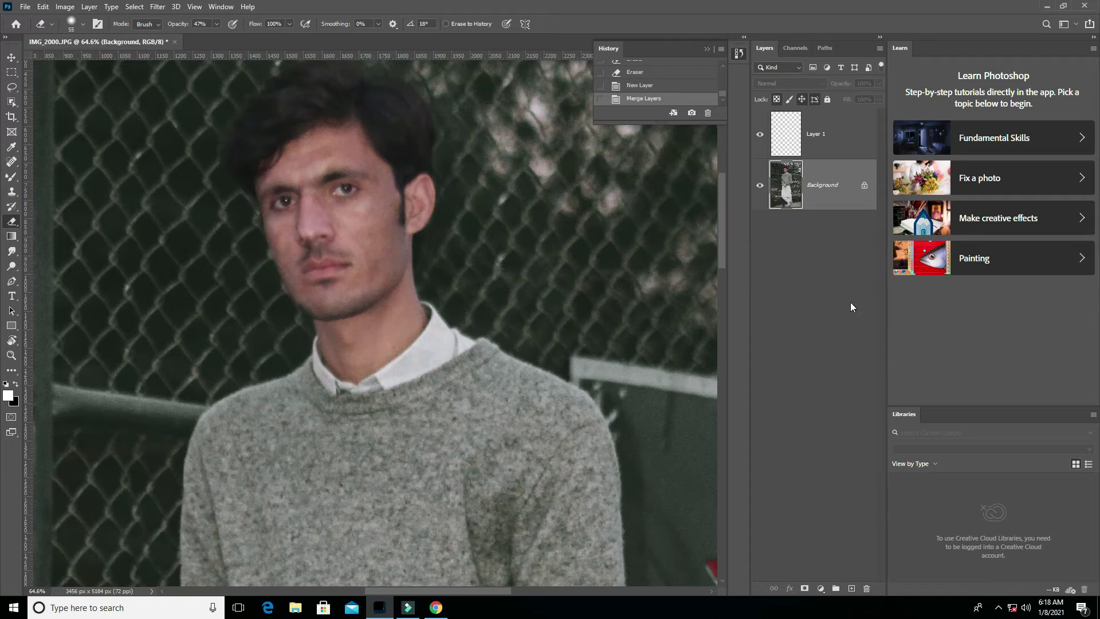
# - Duplicate the merged Background as a fresh Background copy and hide the original Background
pyautogui.hotkey('ctrl', 'j')
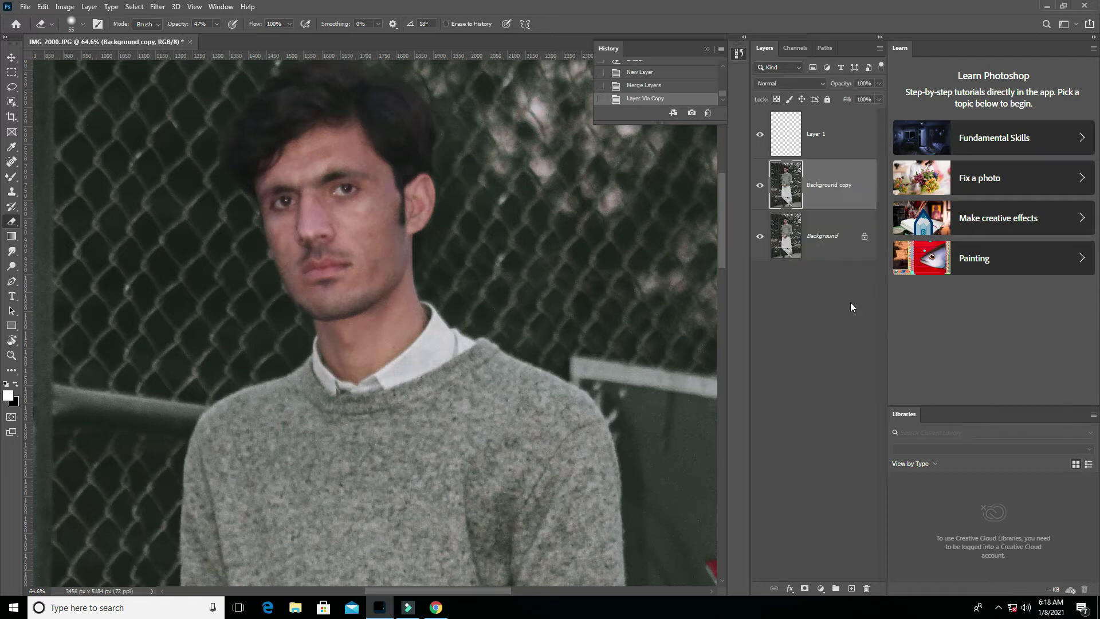
pyautogui.click(760, 237)
pyautogui.scroll(1, 284, 141)
pyautogui.scroll(2, 285, 141)
pyautogui.scroll(2, 285, 142)
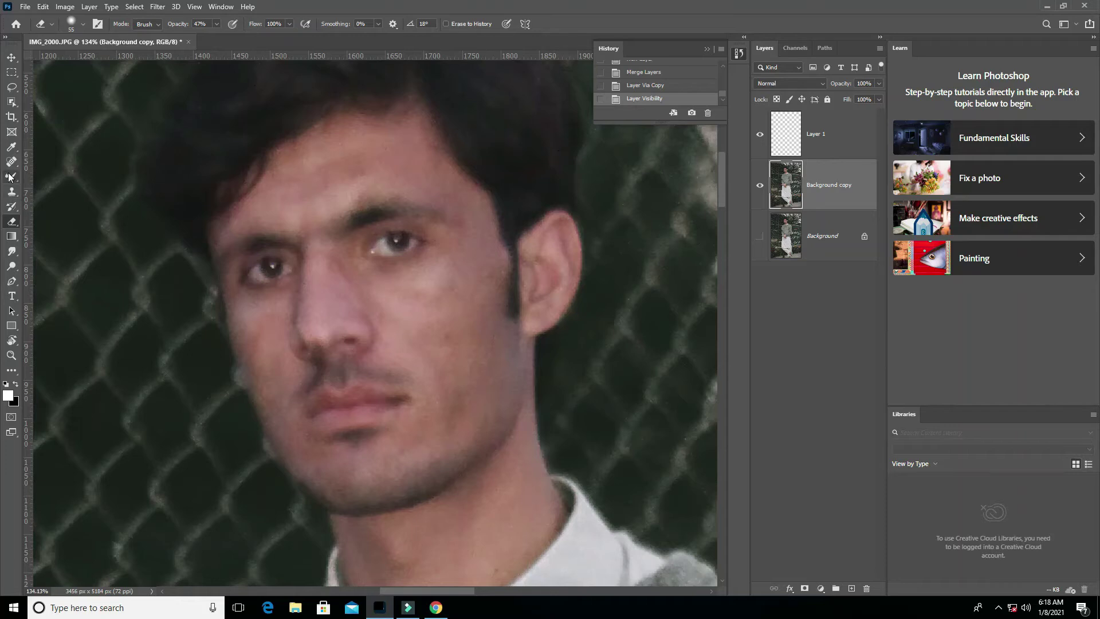
pyautogui.click(10, 178)
# - Lower the Mixer Brush flow to 10% and blend the forehead skin smooth
pyautogui.scroll(1, 339, 134)
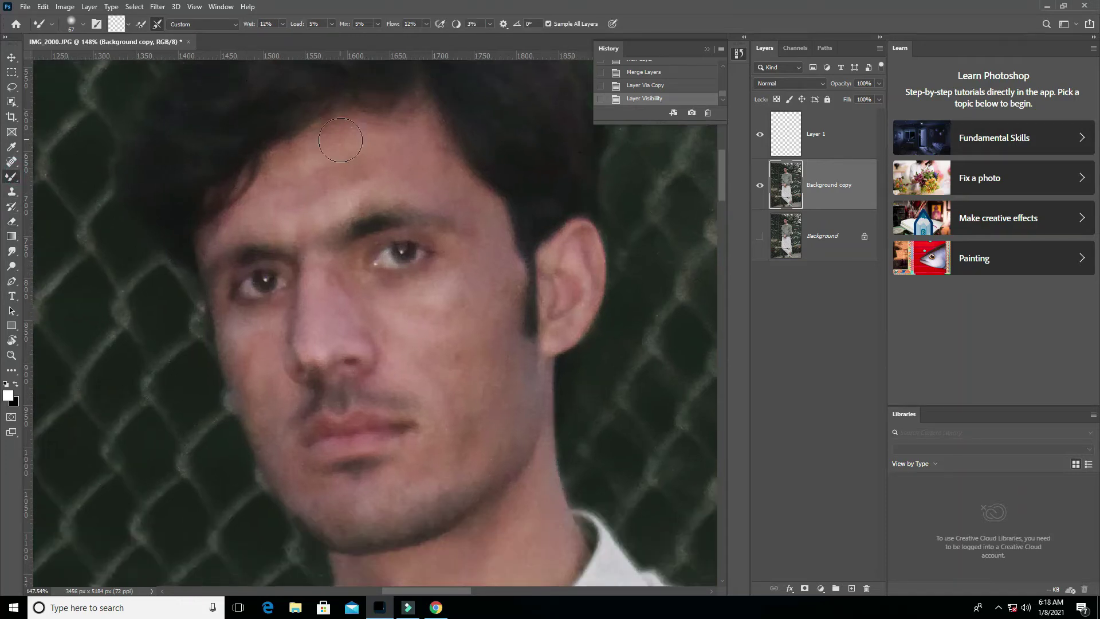
pyautogui.click(425, 25)
pyautogui.moveTo(427, 41); pyautogui.dragTo(426, 42)
pyautogui.click(282, 24)
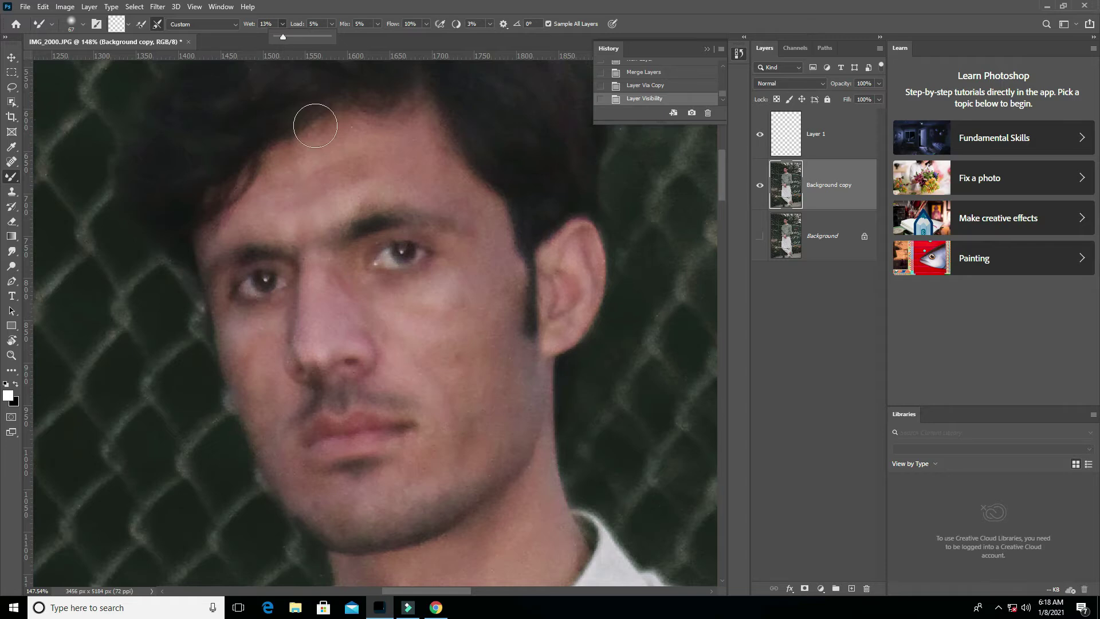
pyautogui.click(308, 194)
pyautogui.moveTo(303, 187); pyautogui.dragTo(373, 152)
# - Shrink the brush to 29 px and blend the skin along the hairline
pyautogui.rightClick(426, 166)
pyautogui.press('Escape')
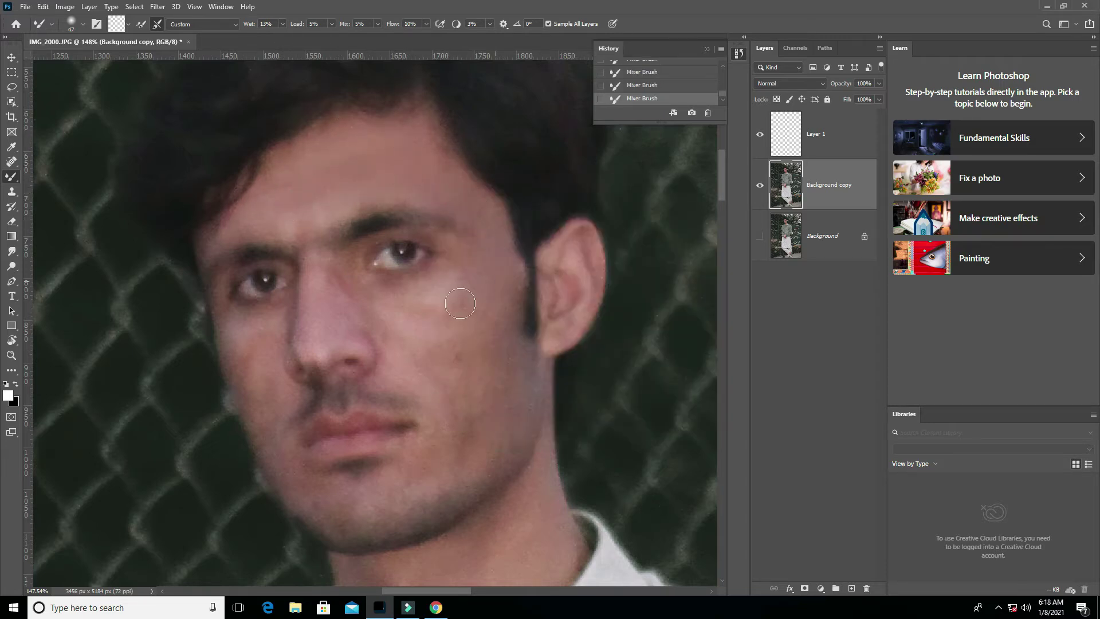
pyautogui.scroll(-2, 459, 441)
pyautogui.rightClick(427, 274)
pyautogui.press('Escape')
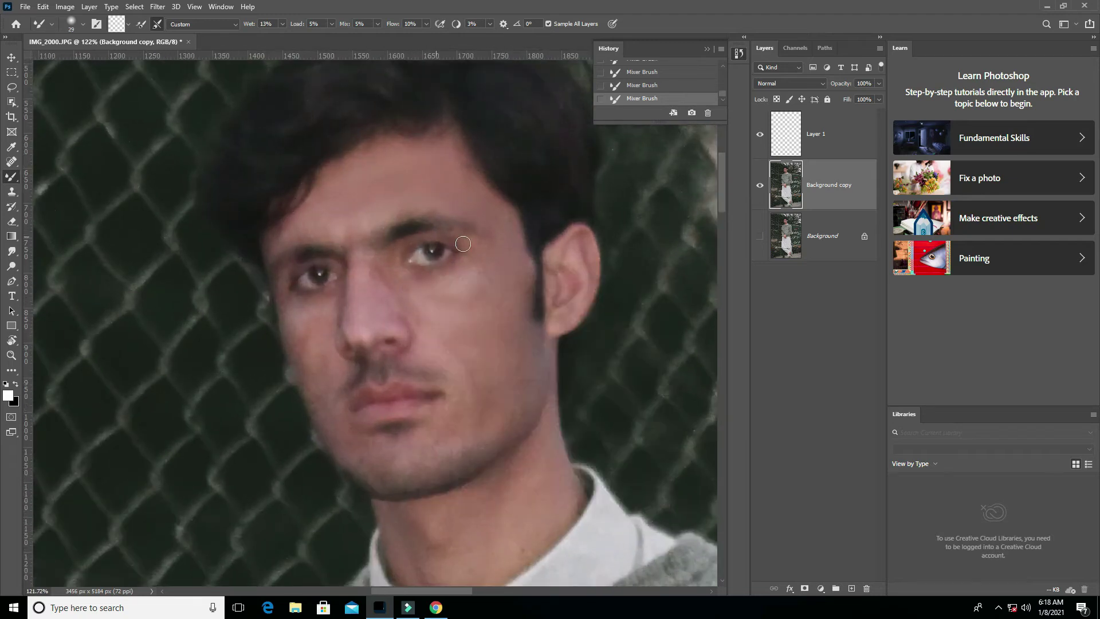
pyautogui.click(496, 214)
# - Enlarge the brush to 73 px and smooth the skin on the middle finger
pyautogui.press(']')
pyautogui.rightClick(476, 382)
pyautogui.click(471, 361)
pyautogui.scroll(-3, 439, 378)
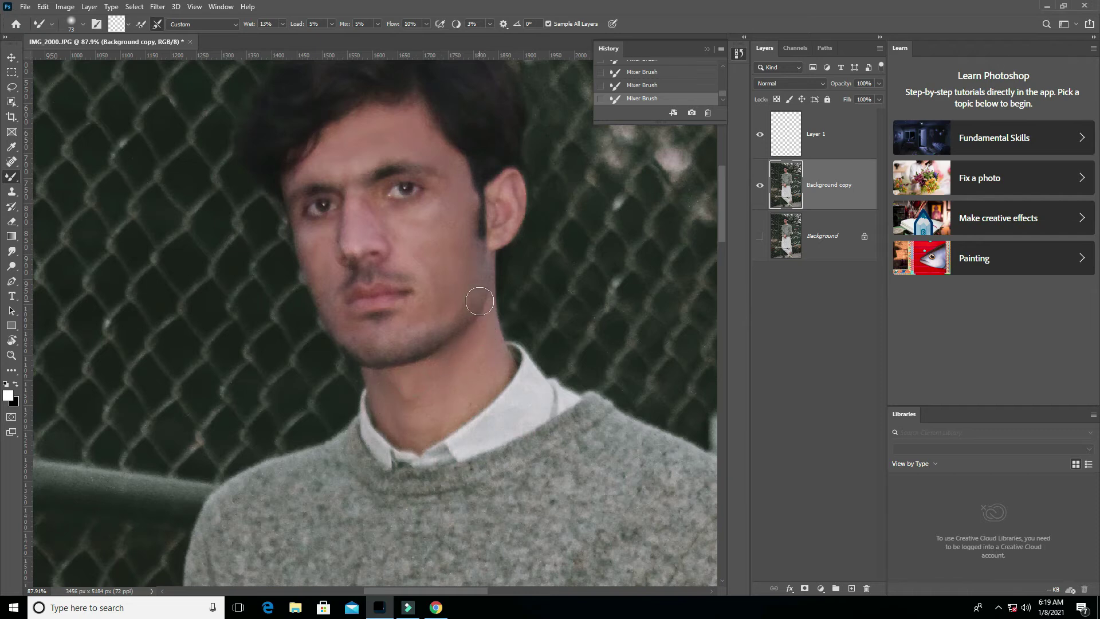
pyautogui.scroll(-5, 401, 304)
pyautogui.scroll(1, 368, 327)
pyautogui.scroll(2, 367, 326)
pyautogui.scroll(3, 367, 326)
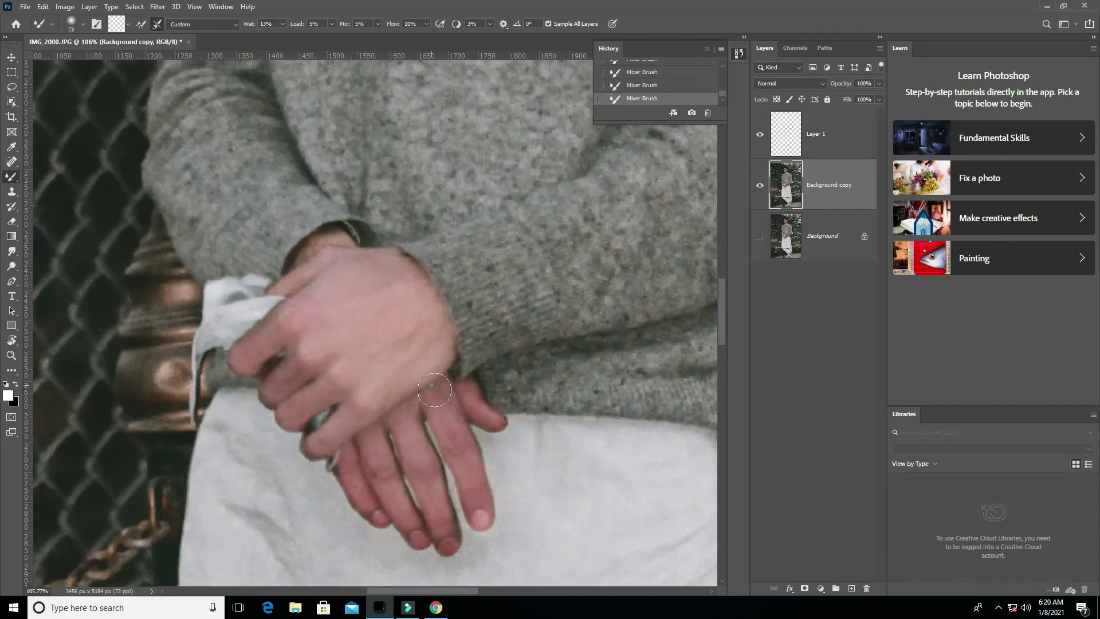
pyautogui.click(426, 498)
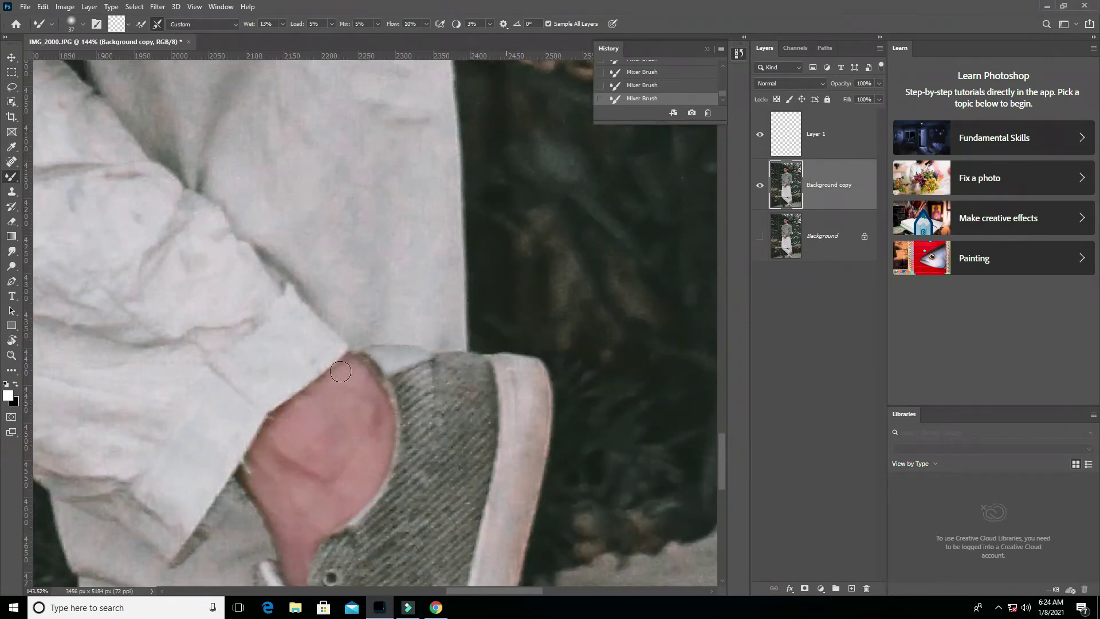
pyautogui.scroll(-3, 325, 457)
pyautogui.scroll(-2, 323, 381)
pyautogui.scroll(1, 323, 381)
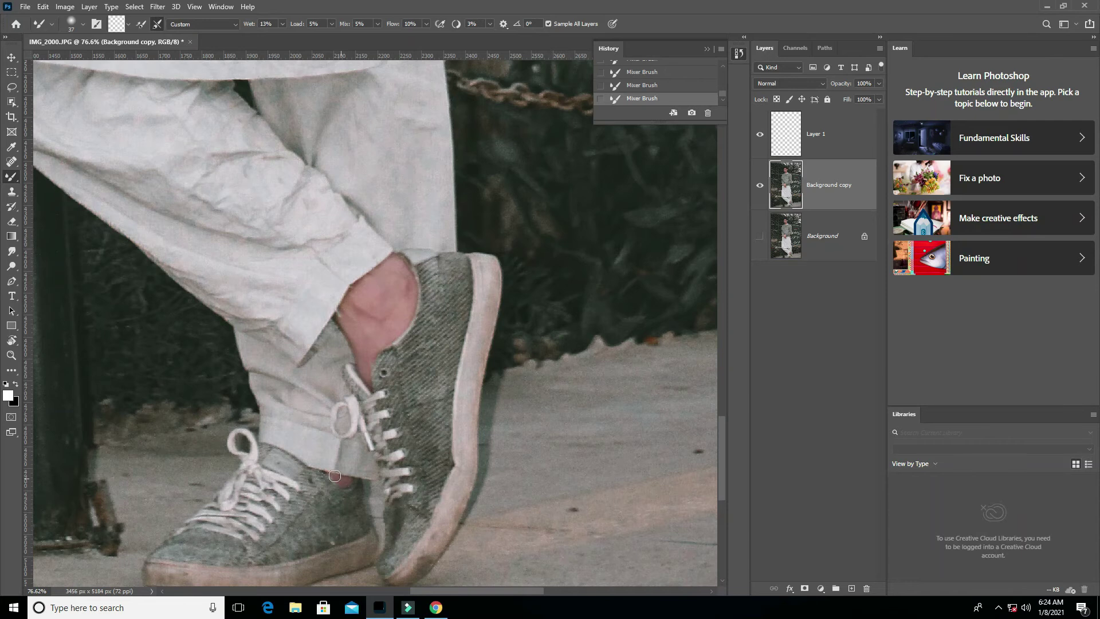
pyautogui.scroll(-3, 323, 382)
pyautogui.scroll(3, 307, 549)
pyautogui.scroll(4, 307, 549)
pyautogui.scroll(3, 269, 207)
# - Lower the brush flow to 3% and resize the brush to 72 px
pyautogui.click(280, 24)
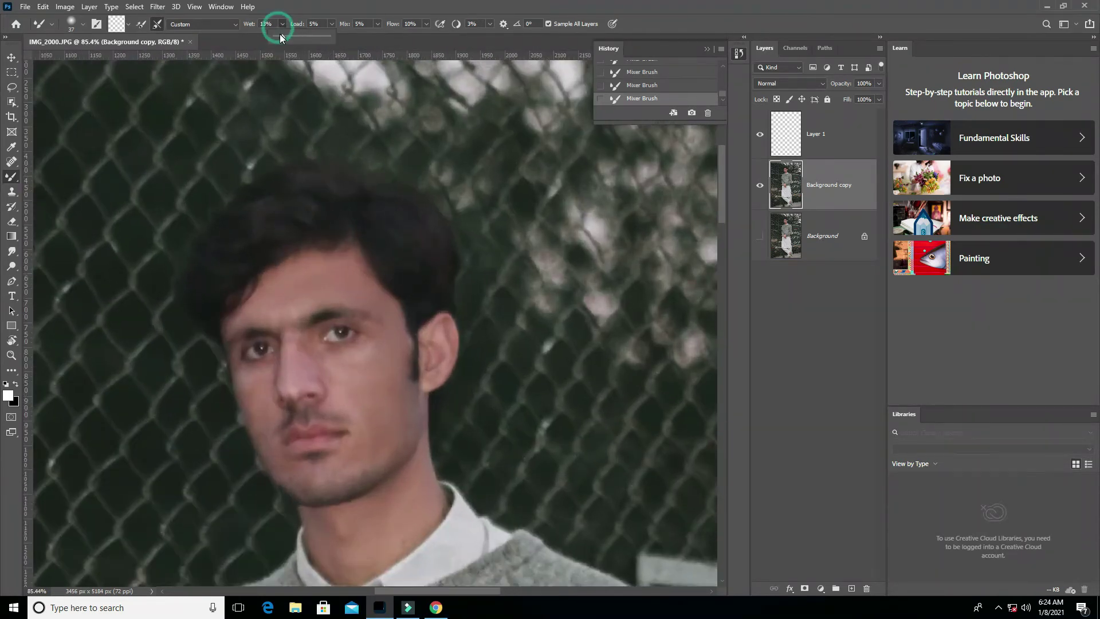
pyautogui.click(426, 23)
pyautogui.moveTo(418, 37); pyautogui.dragTo(414, 37)
pyautogui.rightClick(347, 316)
pyautogui.doubleClick(423, 444)
pyautogui.rightClick(324, 335)
pyautogui.moveTo(424, 346); pyautogui.dragTo(409, 346)
pyautogui.press('Return')
# - Undo and redo the recent blending strokes, narrowing the brush to 28 px
pyautogui.scroll(2, 243, 389)
pyautogui.rightClick(246, 356)
pyautogui.moveTo(344, 367); pyautogui.dragTo(329, 367)
pyautogui.press('Return')
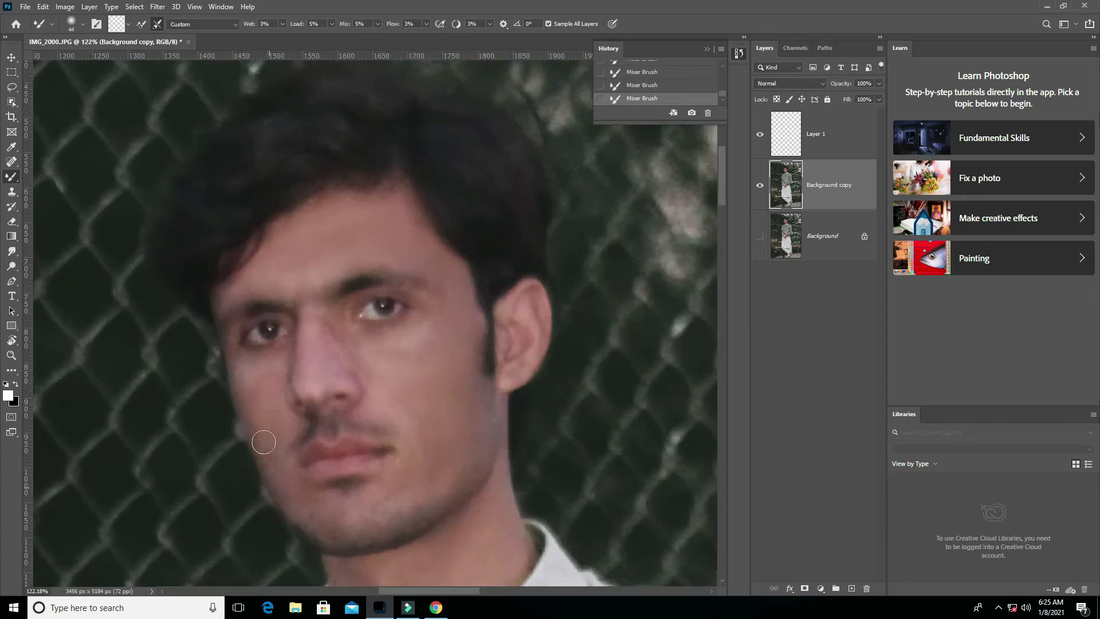
pyautogui.hotkey('ctrl', 'z')
pyautogui.hotkey('ctrl', 'z')
pyautogui.hotkey('ctrl', 'shift', 'z')
pyautogui.hotkey('ctrl', 'shift', 'z')
pyautogui.rightClick(240, 343)
pyautogui.moveTo(326, 348); pyautogui.dragTo(315, 347)
pyautogui.press('Return')
pyautogui.scroll(-3, 232, 284)
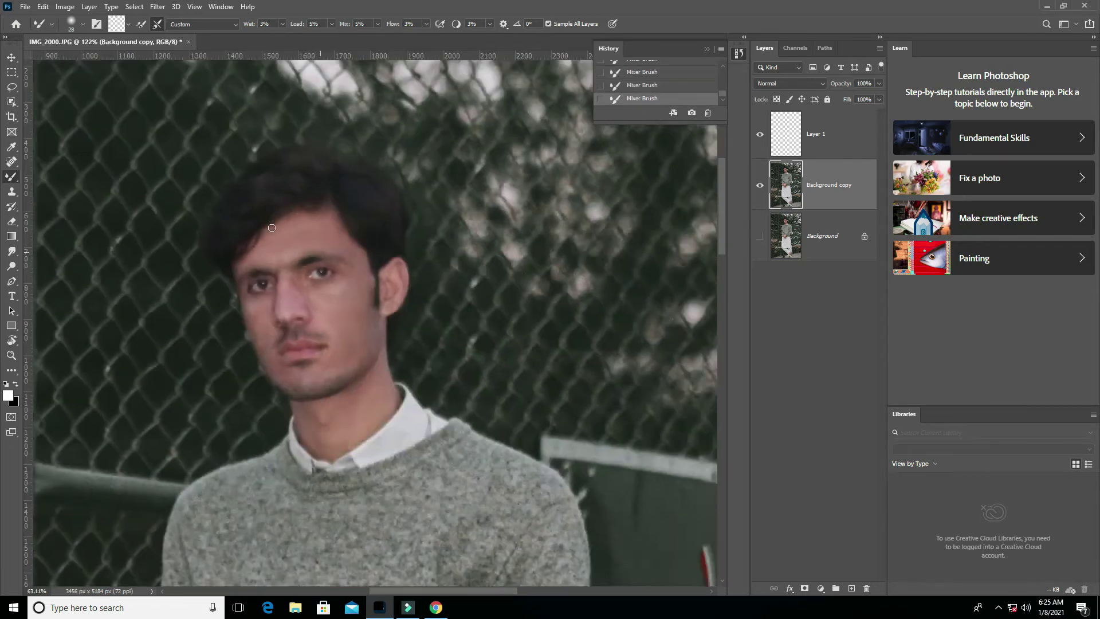
pyautogui.scroll(-1, 275, 355)
pyautogui.scroll(-3, 305, 436)
pyautogui.scroll(1, 305, 436)
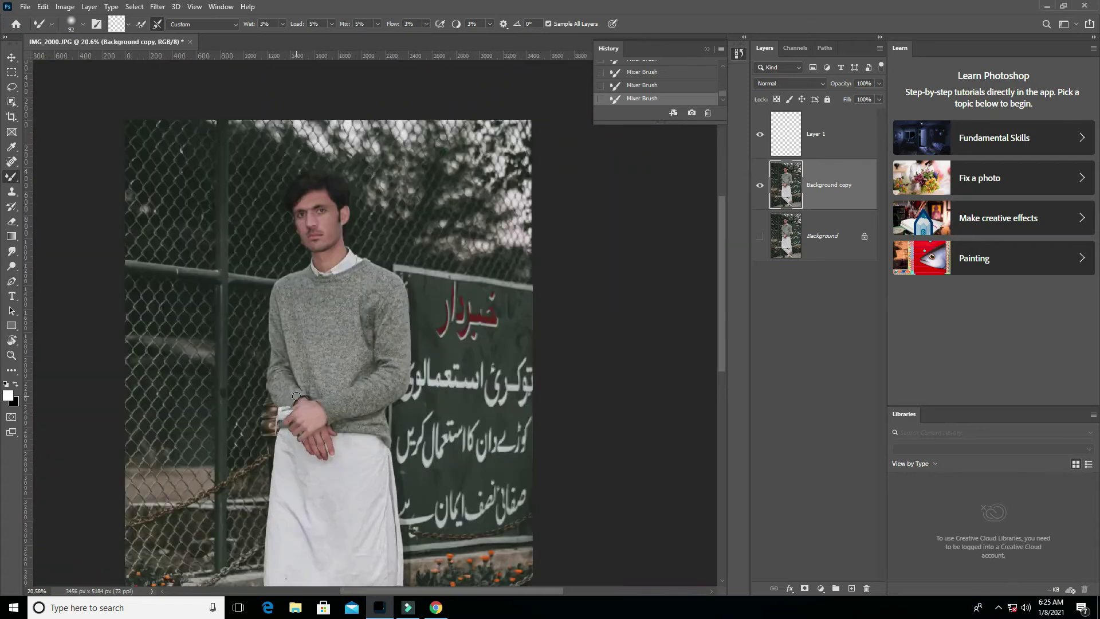
pyautogui.scroll(-1, 323, 227)
pyautogui.scroll(1, 337, 416)
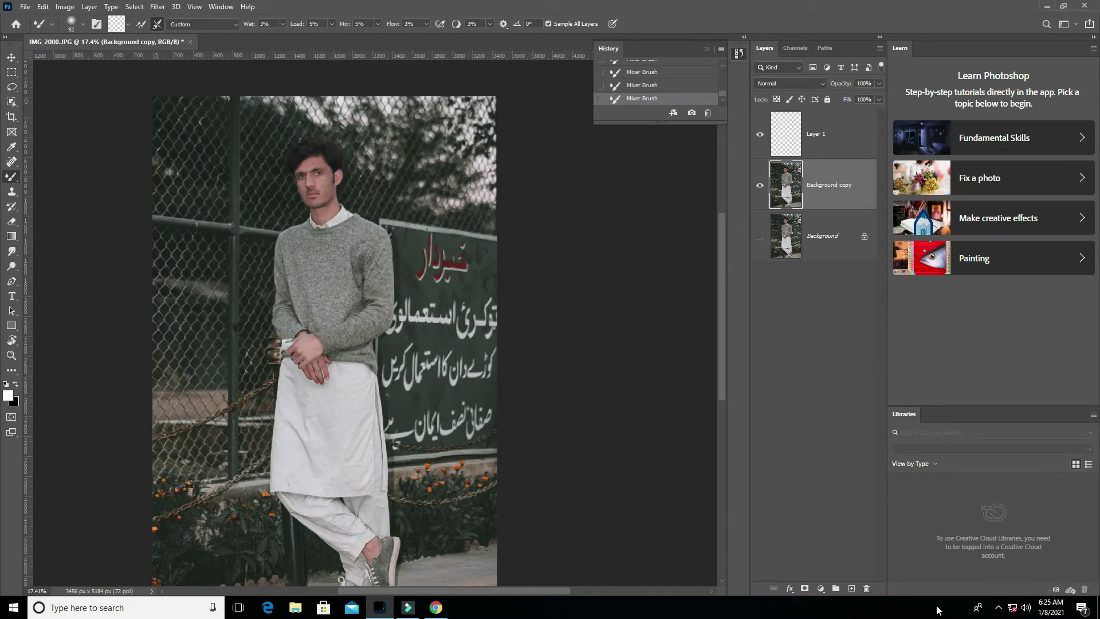
# - Merge visible layers into Layer 1, delete Background, then duplicate Layer 1 and hide the original
pyautogui.click(12, 282)
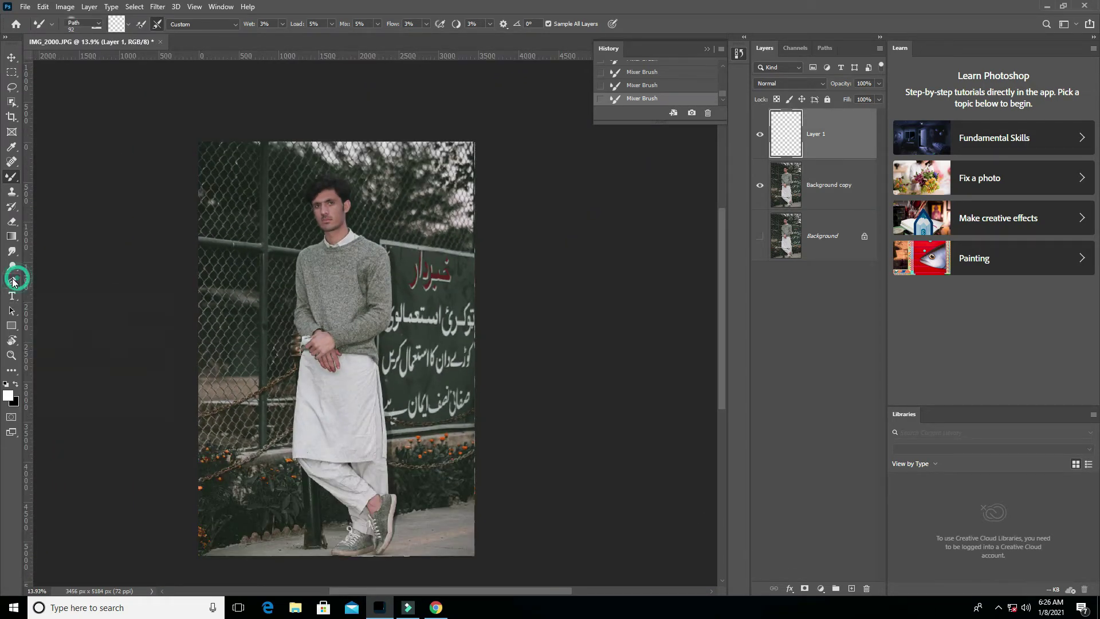
pyautogui.hotkey('ctrl', 'shift', 'e')
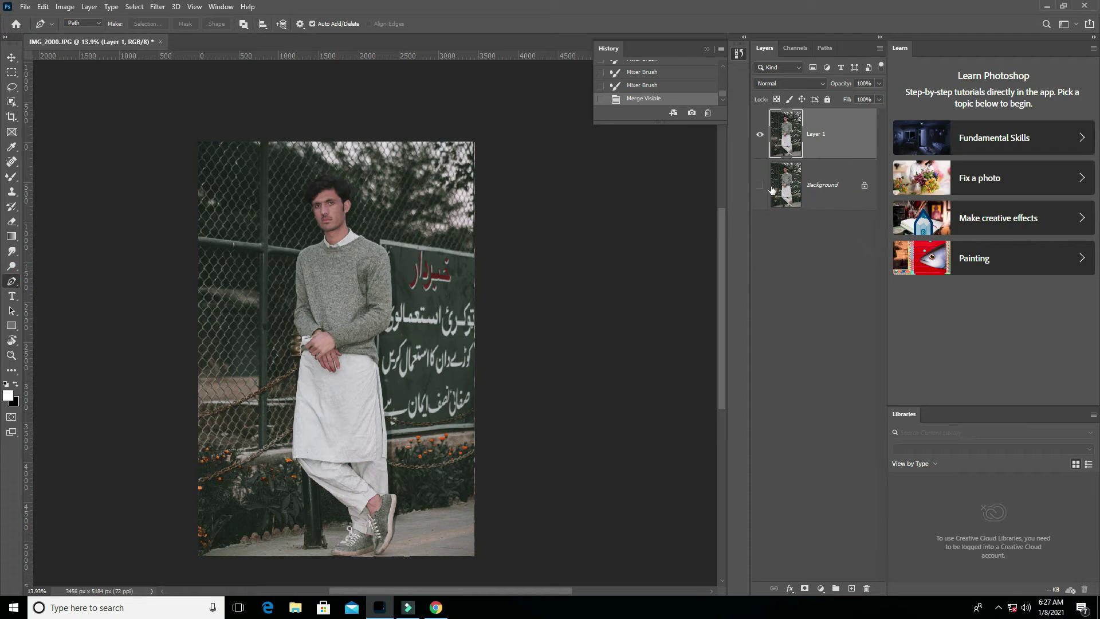
pyautogui.click(759, 185)
pyautogui.click(817, 191)
pyautogui.press('Delete')
pyautogui.moveTo(842, 154)
pyautogui.mouseDown()
pyautogui.moveTo(854, 218)
pyautogui.moveTo(849, 587)
pyautogui.mouseUp()
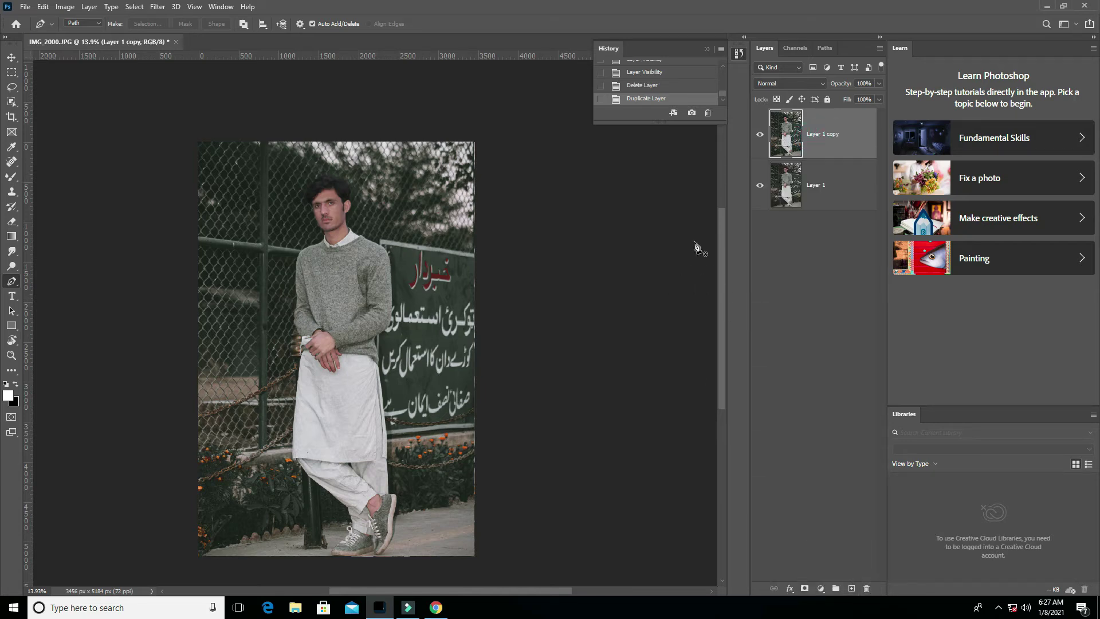
pyautogui.click(759, 185)
# - Trace a closed Pen path around the man's outline
pyautogui.click(330, 547)
pyautogui.click(343, 530)
pyautogui.click(297, 342)
pyautogui.click(291, 277)
pyautogui.click(303, 190)
pyautogui.scroll(2, 307, 182)
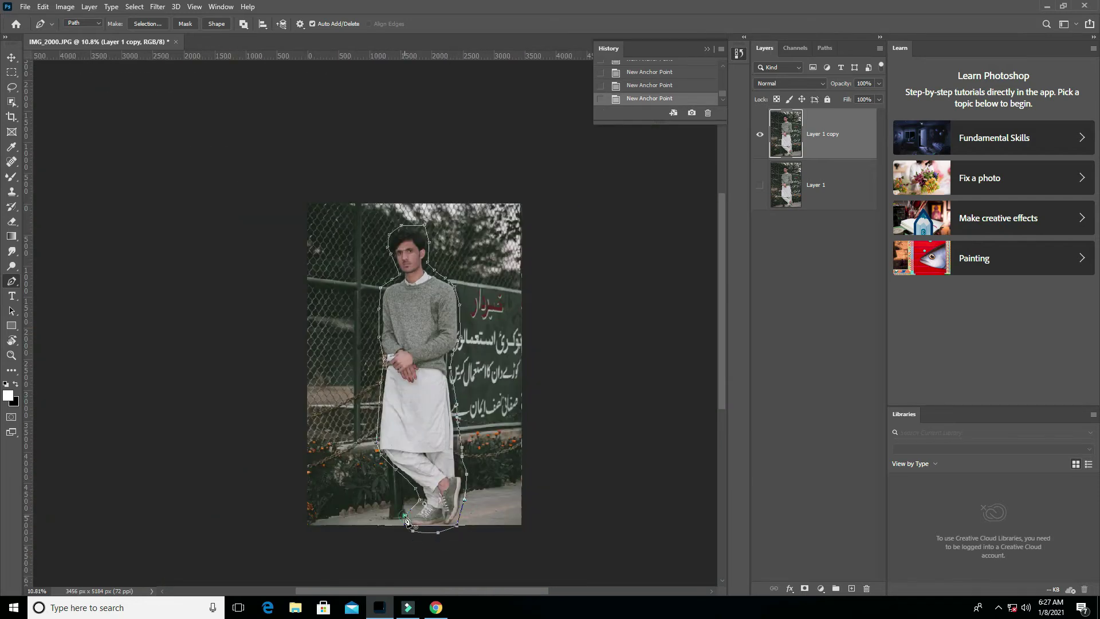
pyautogui.click(406, 520)
pyautogui.scroll(-1, 387, 299)
# - Turn the path into a selection and copy the man onto Layer 2
pyautogui.rightClick(391, 265)
pyautogui.click(438, 331)
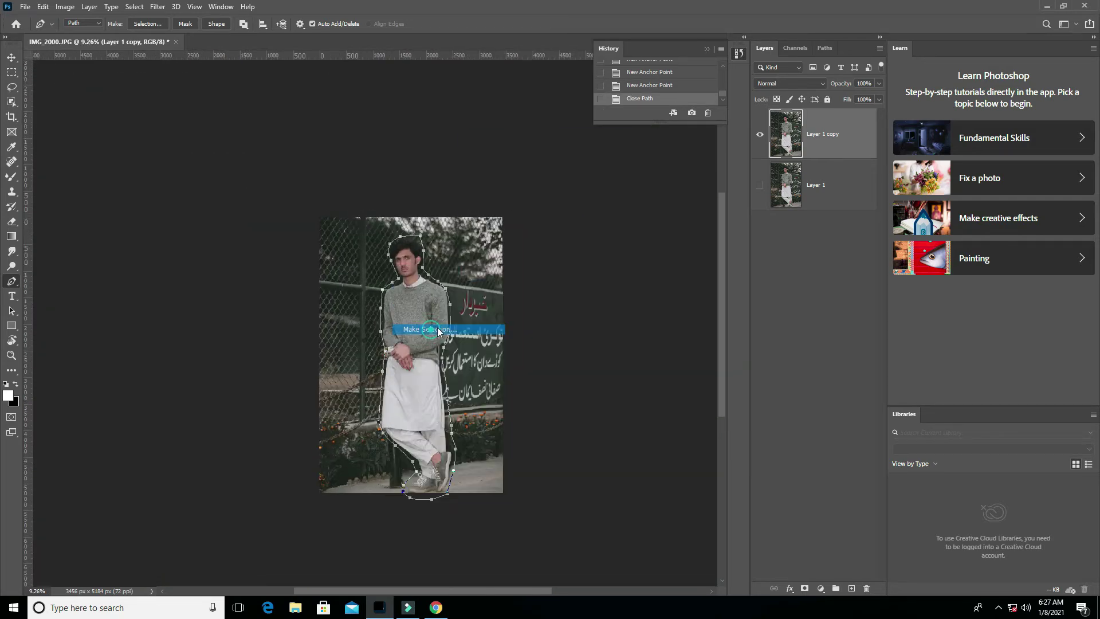
pyautogui.click(599, 163)
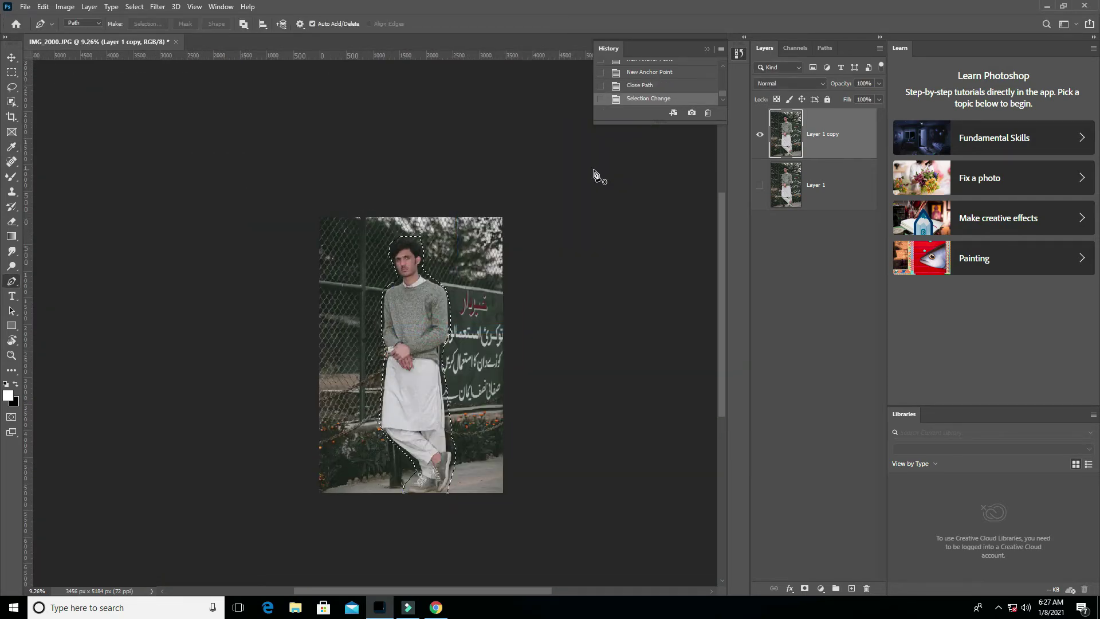
pyautogui.hotkey('ctrl', 'j')
pyautogui.scroll(-1, 447, 201)
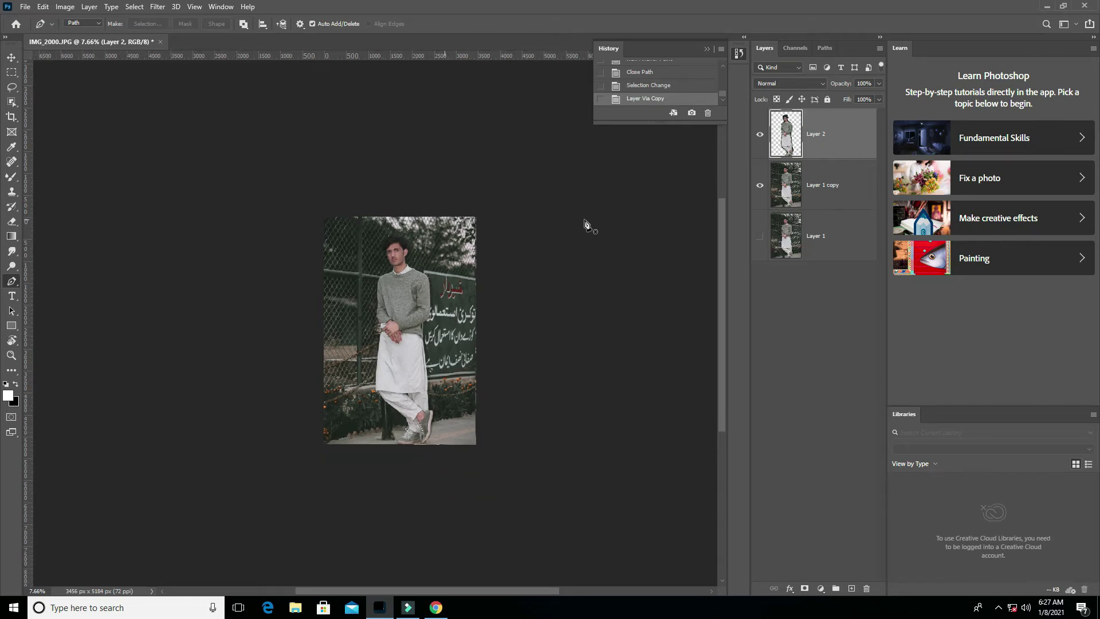
pyautogui.click(780, 196)
pyautogui.scroll(3, 464, 355)
# - Blur Layer 1 copy with an 11.5 px Gaussian Blur and show Layer 1 again
pyautogui.click(158, 6)
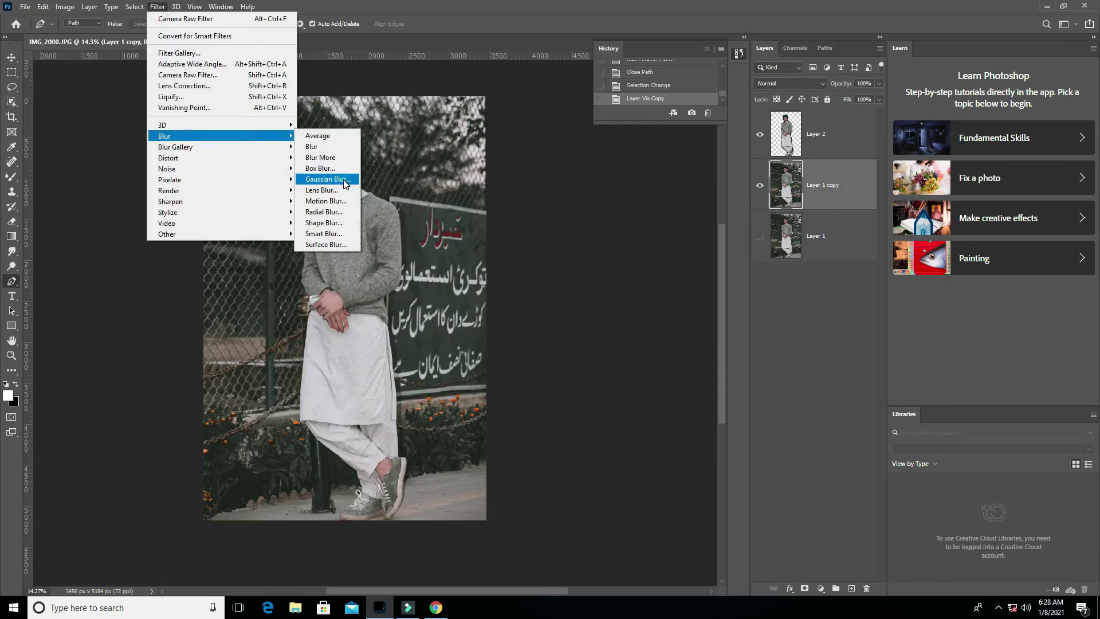
pyautogui.moveTo(219, 135)
pyautogui.click(344, 180)
pyautogui.moveTo(538, 131); pyautogui.dragTo(906, 273)
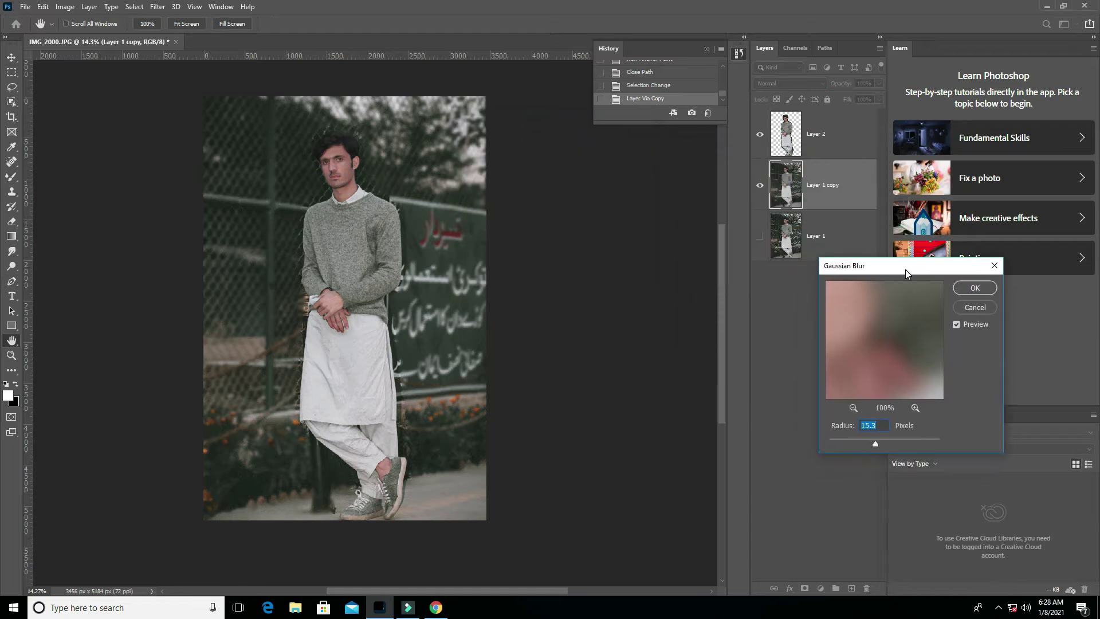
pyautogui.click(974, 288)
pyautogui.press('p')
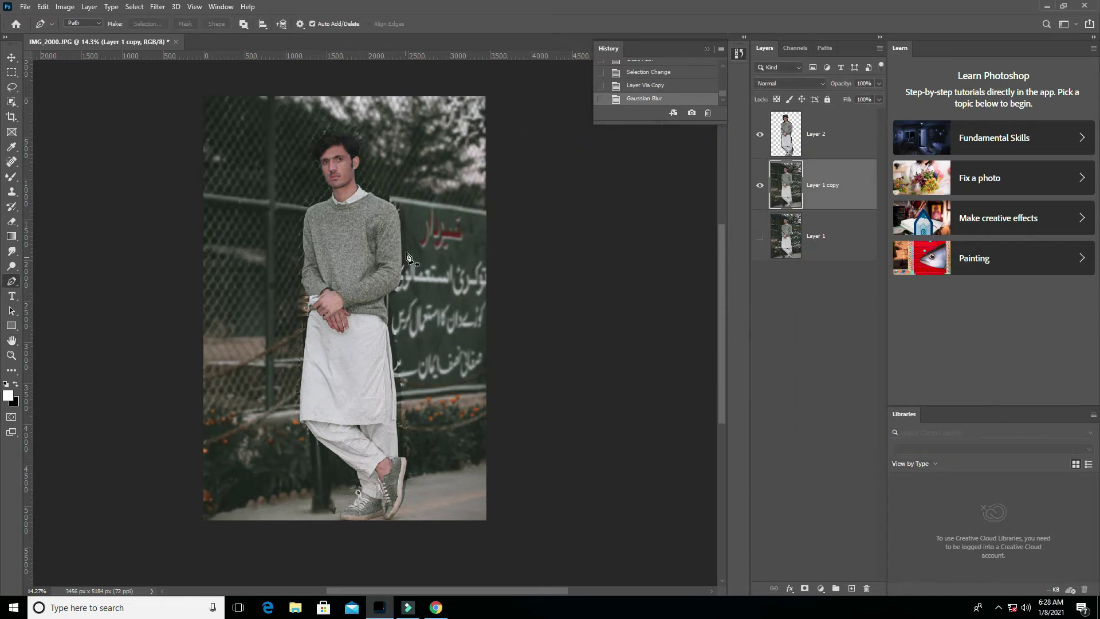
pyautogui.click(759, 236)
pyautogui.scroll(2, 315, 297)
# - Switch to the Eraser and set it to 385 px at 25% opacity
pyautogui.press('e')
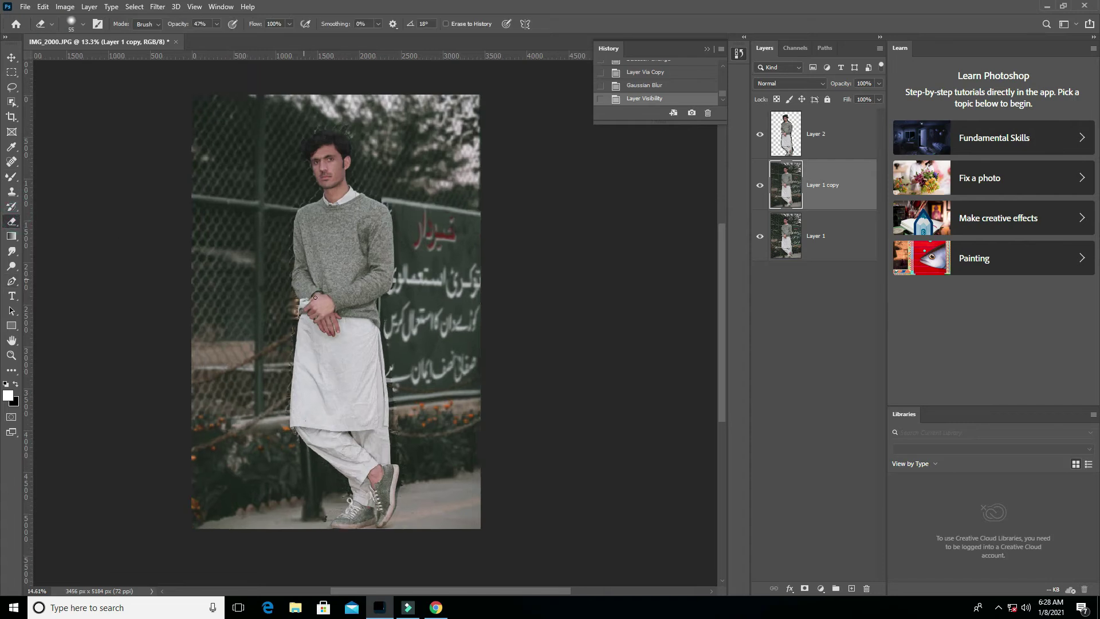
pyautogui.scroll(2, 315, 297)
pyautogui.rightClick(315, 296)
pyautogui.moveTo(418, 326); pyautogui.dragTo(425, 325)
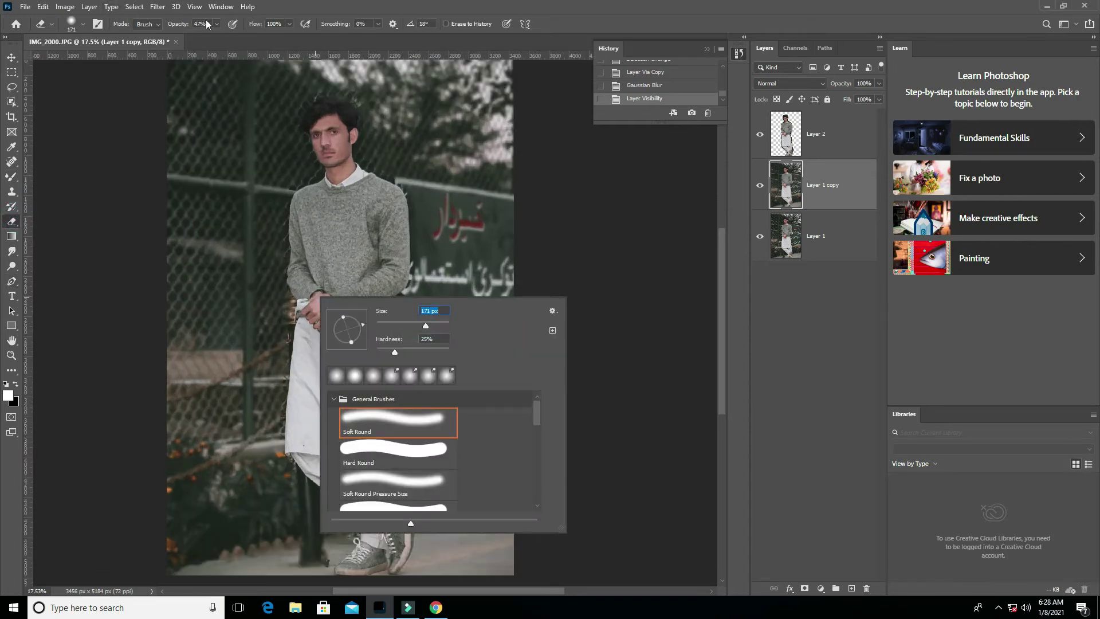
pyautogui.moveTo(216, 24); pyautogui.dragTo(202, 36)
pyautogui.rightClick(346, 270)
pyautogui.moveTo(476, 299); pyautogui.dragTo(472, 298)
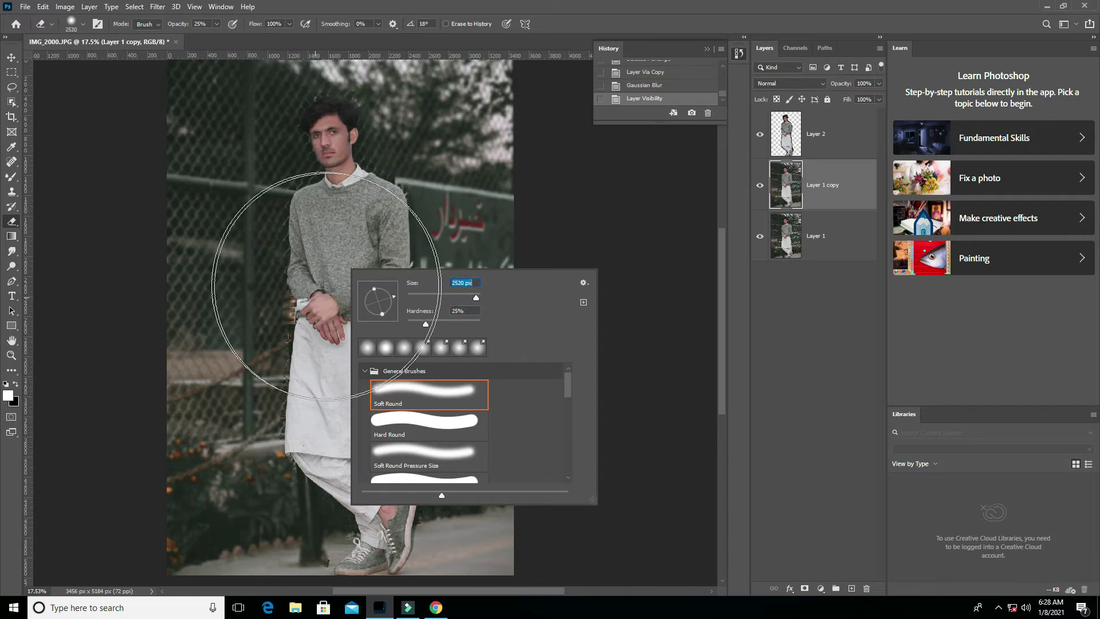
pyautogui.click(535, 40)
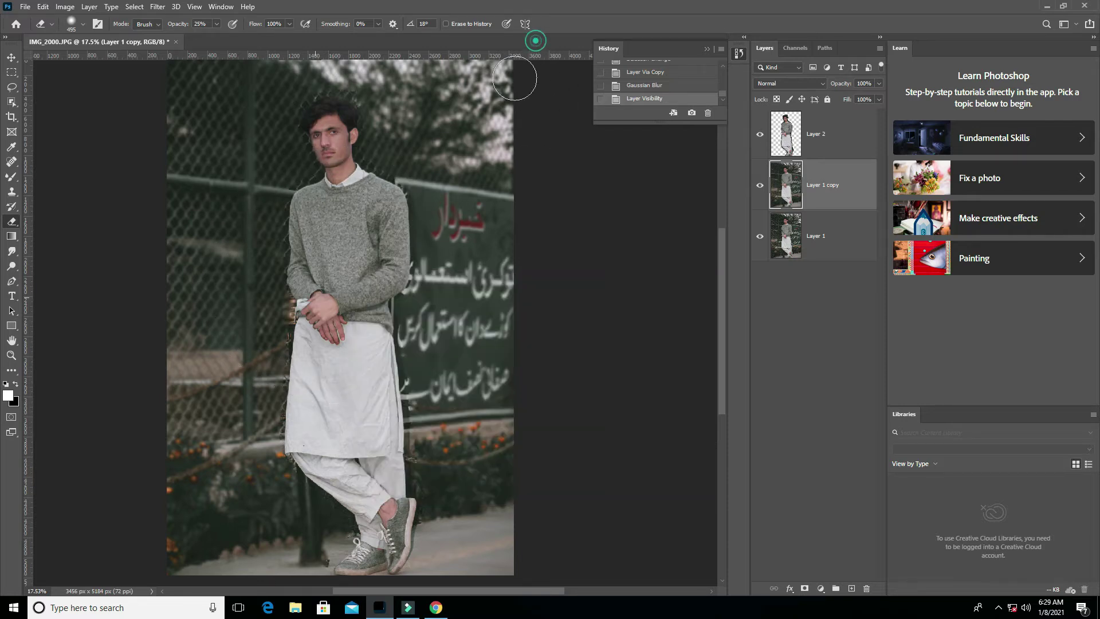
# - Erase the blur over the man's sweater, hands and legs, dismissing the scratch disk warning
pyautogui.press(']')
pyautogui.press(']')
pyautogui.press(']')
pyautogui.moveTo(309, 200); pyautogui.dragTo(294, 269)
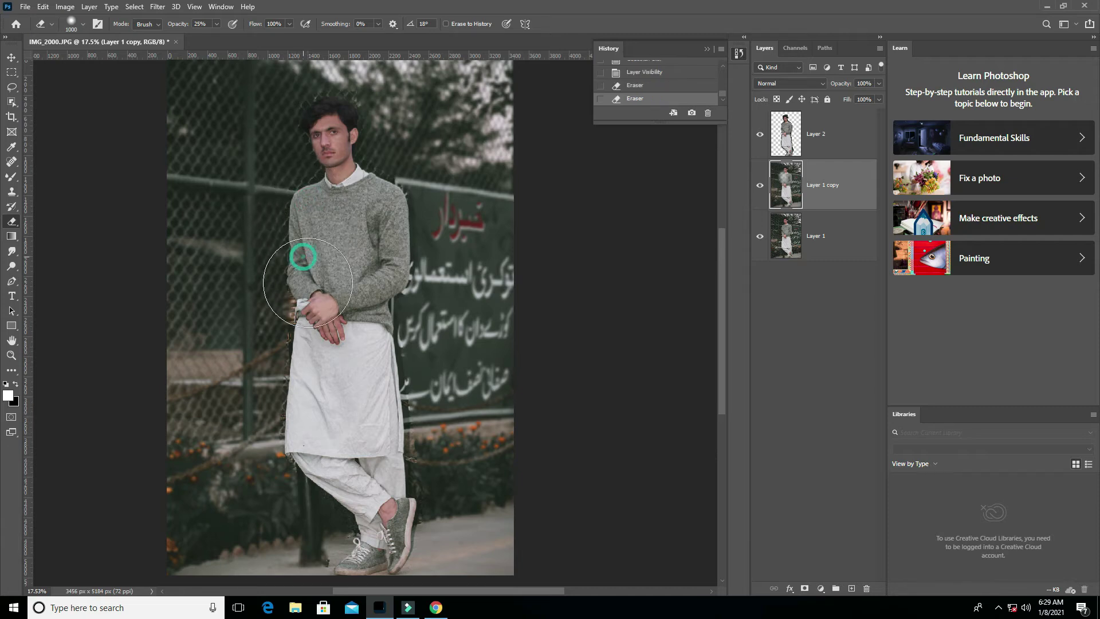
pyautogui.click(310, 322)
pyautogui.moveTo(309, 322)
pyautogui.mouseDown()
pyautogui.moveTo(319, 454)
pyautogui.moveTo(351, 507)
pyautogui.mouseUp()
pyautogui.scroll(-2, 351, 507)
pyautogui.click(355, 466)
pyautogui.press('Return')
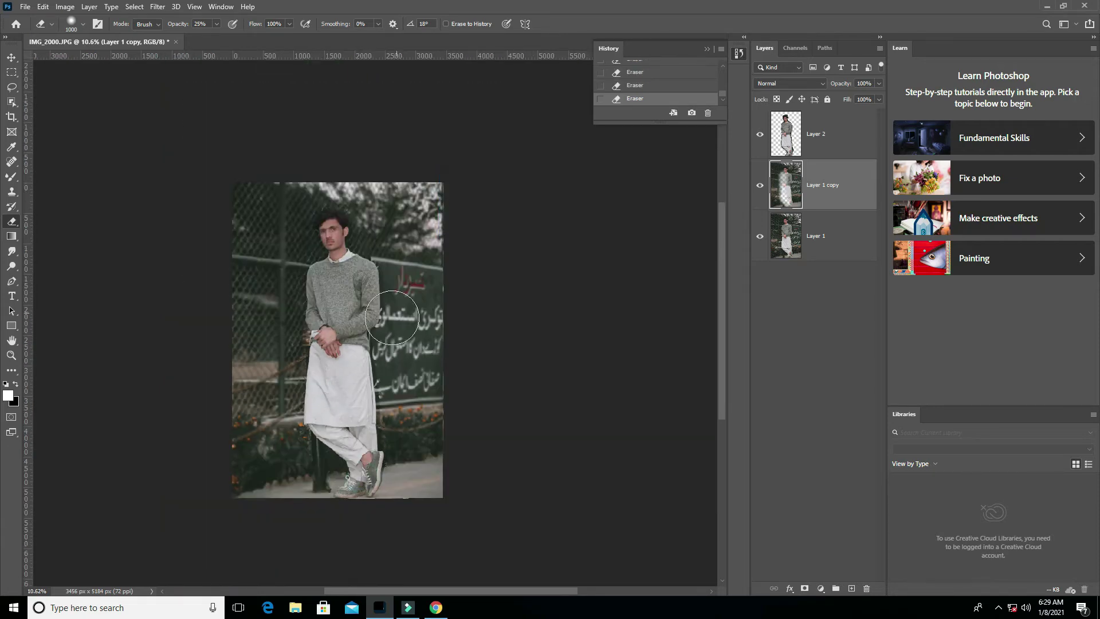
pyautogui.scroll(1, 355, 306)
pyautogui.click(338, 307)
pyautogui.click(539, 226)
# - Reset the eraser to 100% opacity and a 511 px brush size
pyautogui.moveTo(216, 24); pyautogui.dragTo(229, 34)
pyautogui.rightClick(270, 179)
pyautogui.press('Return')
pyautogui.click(217, 24)
pyautogui.moveTo(217, 38); pyautogui.dragTo(217, 41)
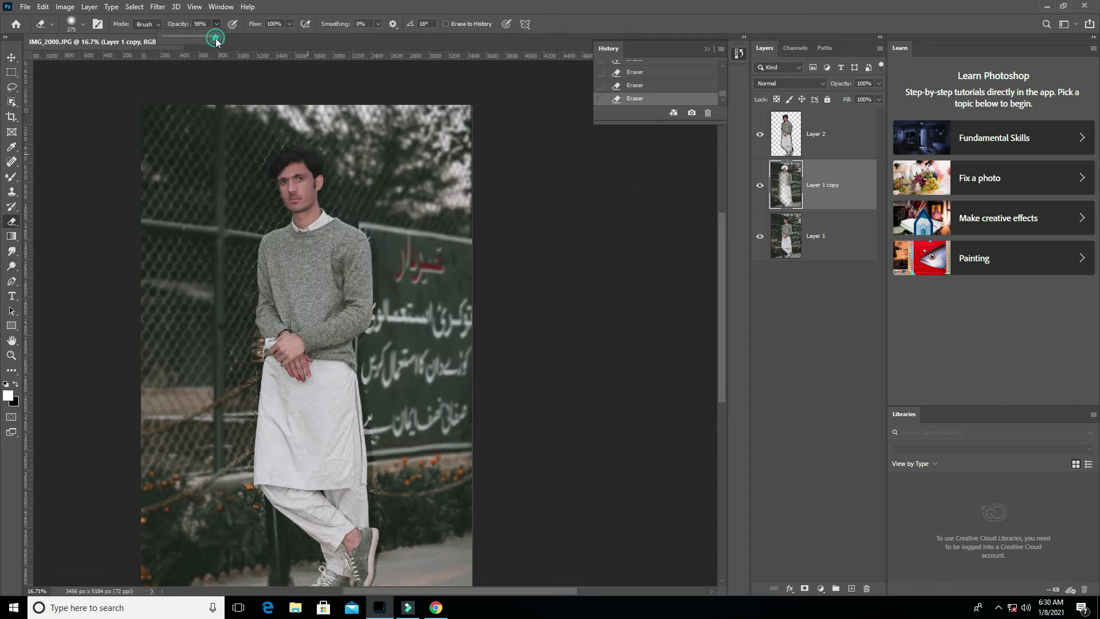
pyautogui.rightClick(351, 229)
pyautogui.click(290, 135)
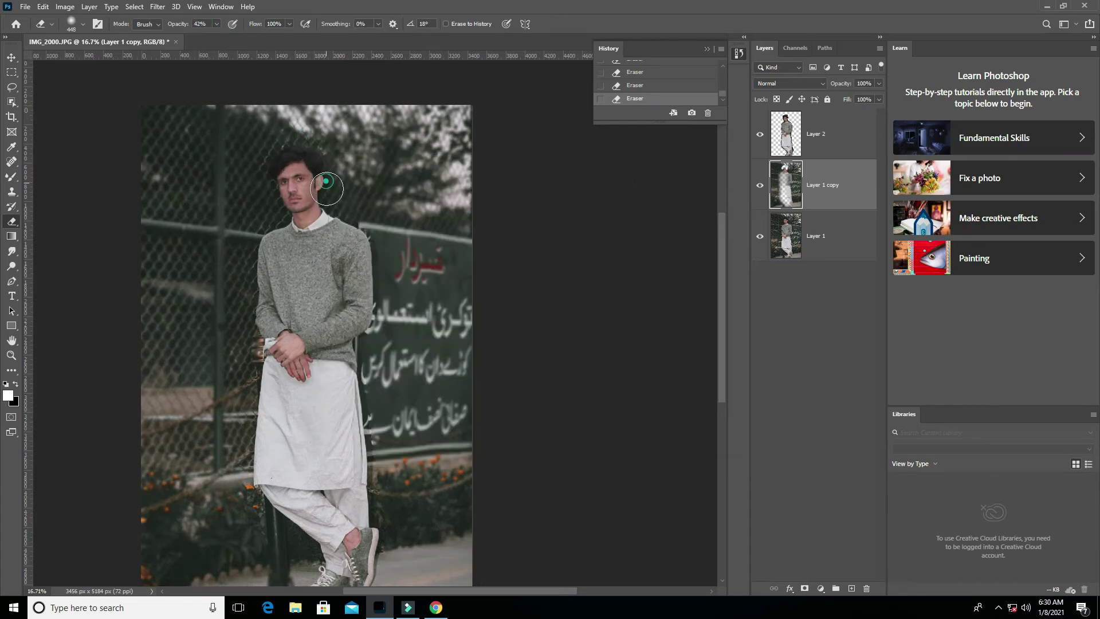
pyautogui.click(217, 24)
pyautogui.moveTo(206, 38); pyautogui.dragTo(241, 38)
pyautogui.rightClick(338, 207)
pyautogui.moveTo(441, 229); pyautogui.dragTo(453, 229)
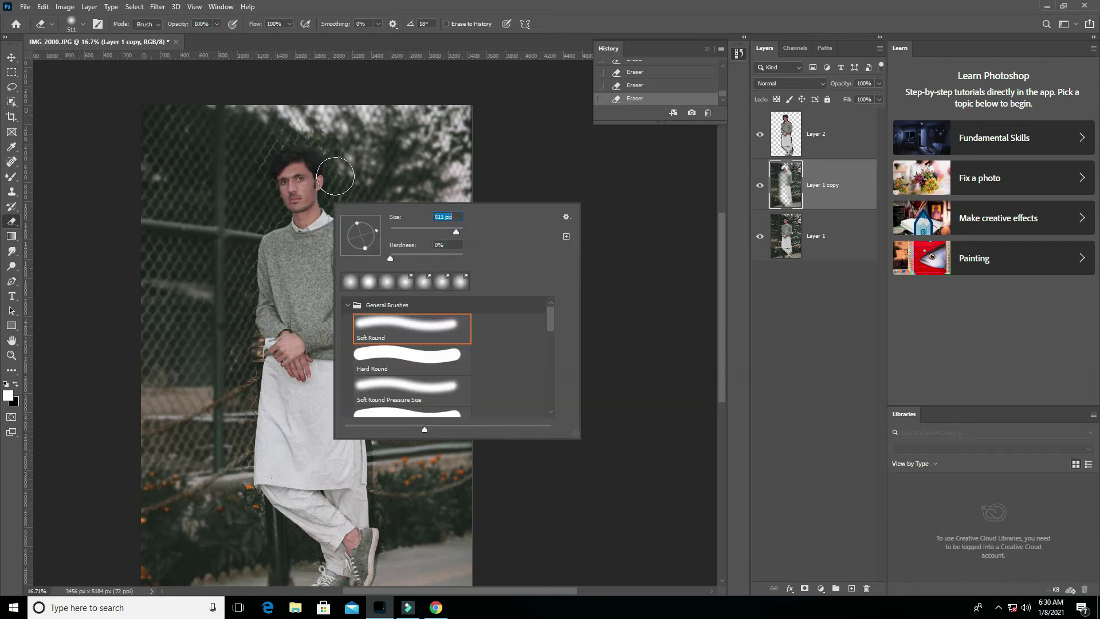
pyautogui.press('Return')
# - Erase the blur along the right edge of the man's kurta
pyautogui.moveTo(366, 277); pyautogui.dragTo(364, 394)
pyautogui.scroll(-3, 365, 387)
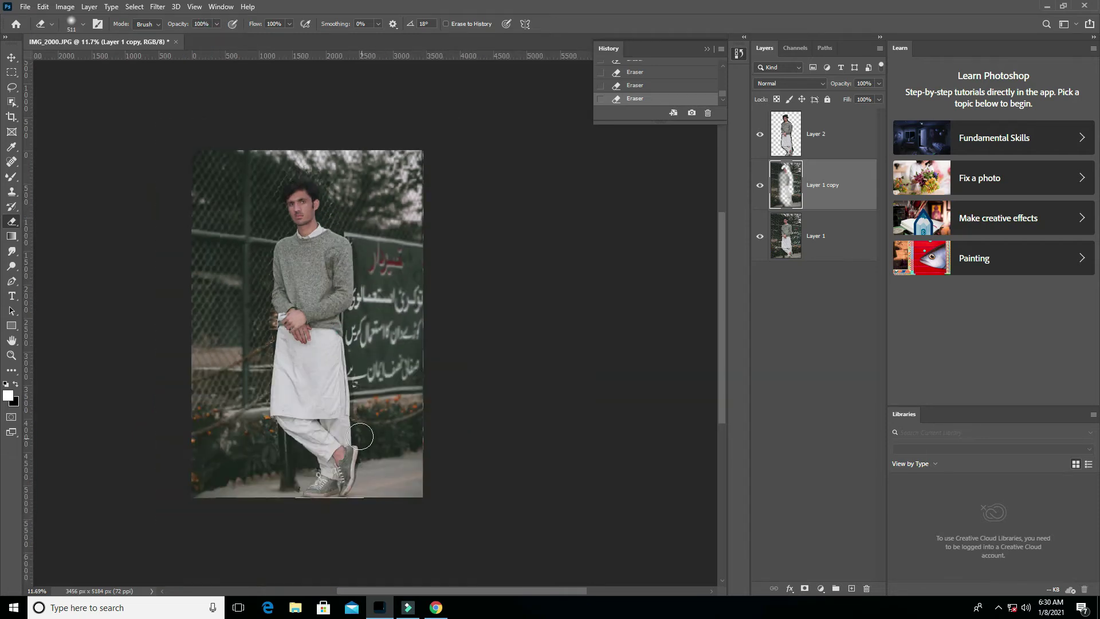
pyautogui.scroll(3, 315, 344)
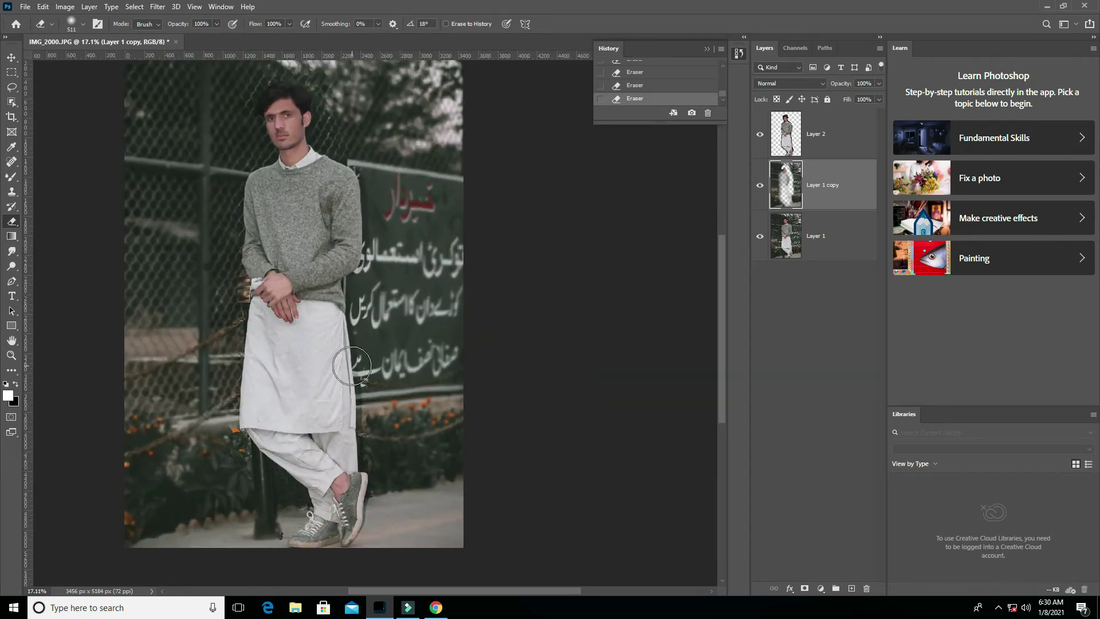
pyautogui.hotkey('ctrl', 'z')
pyautogui.click(792, 182)
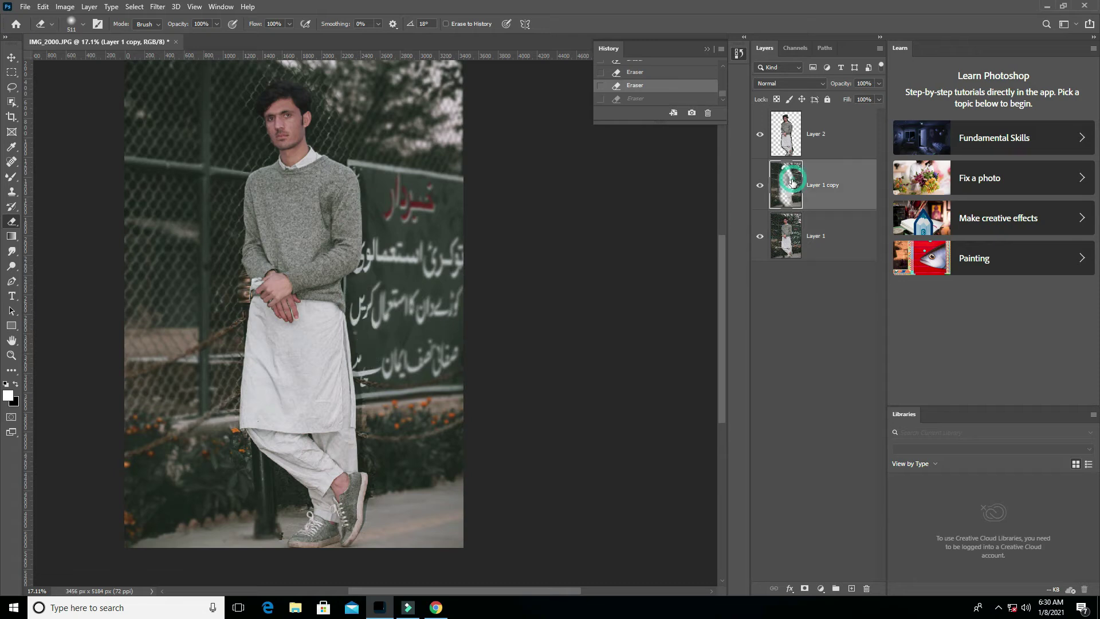
pyautogui.moveTo(351, 348); pyautogui.dragTo(360, 445)
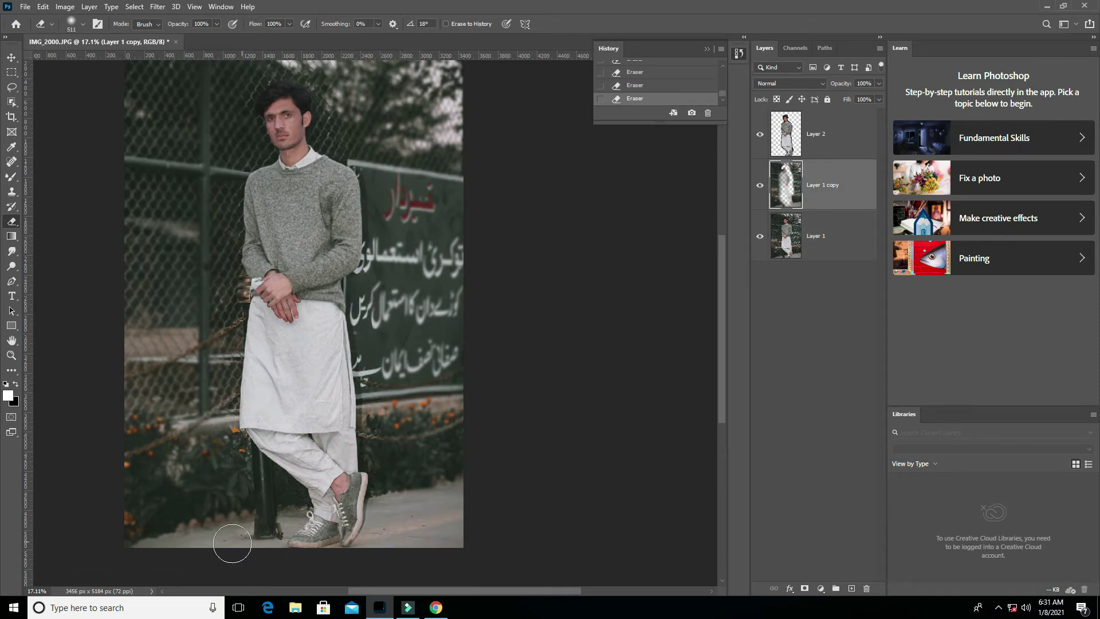
pyautogui.scroll(-3, 257, 131)
pyautogui.scroll(2, 337, 241)
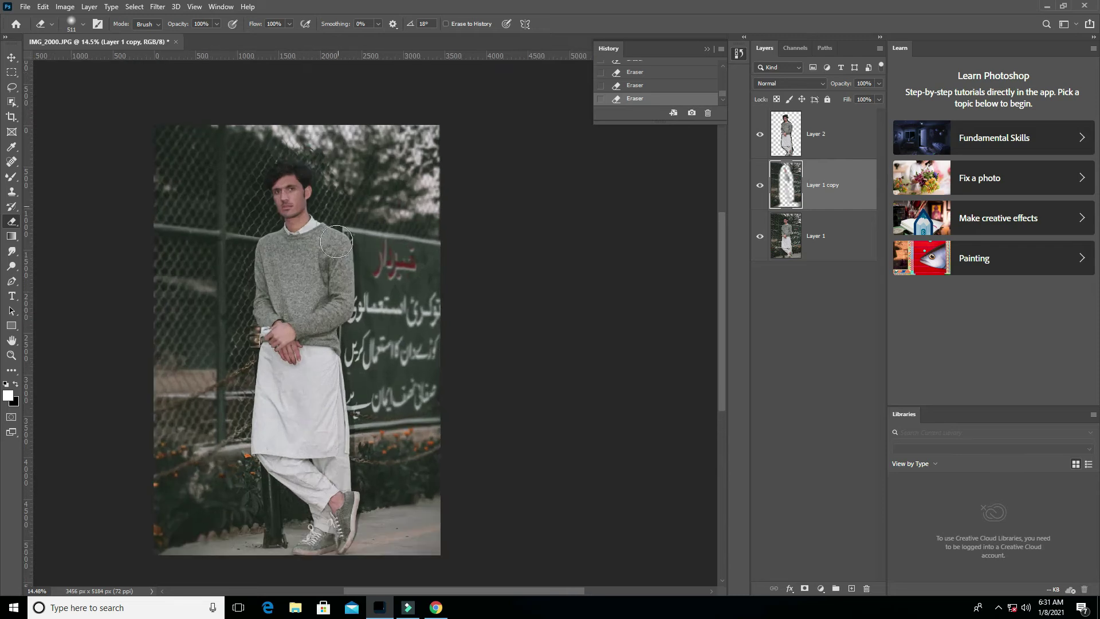
# - Lower the eraser opacity to 11% and set its size to 1200 px
pyautogui.moveTo(217, 23); pyautogui.dragTo(172, 36)
pyautogui.rightClick(325, 254)
pyautogui.click(253, 204)
pyautogui.hotkey('ctrl', 'z')
pyautogui.scroll(-1, 253, 204)
pyautogui.rightClick(302, 235)
pyautogui.write('1200')
pyautogui.press('Return')
# - Softly erase blur down the figure with a 1400-2100 px eraser at about 26% opacity, then compare visibility
pyautogui.moveTo(309, 179); pyautogui.dragTo(319, 442)
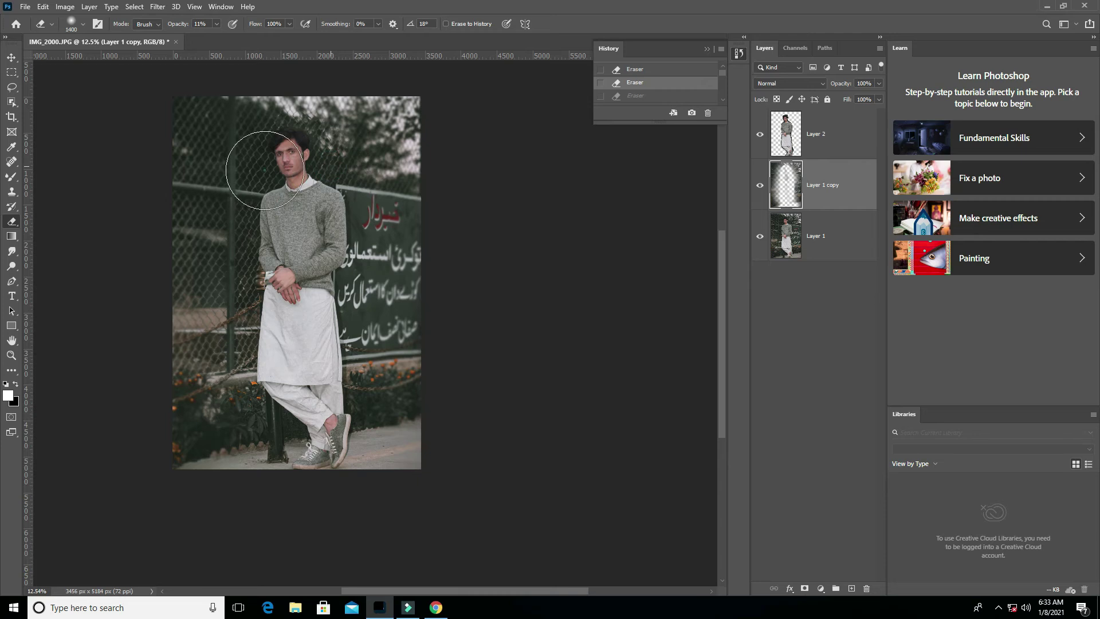
pyautogui.press(']')
pyautogui.moveTo(217, 24); pyautogui.dragTo(226, 42)
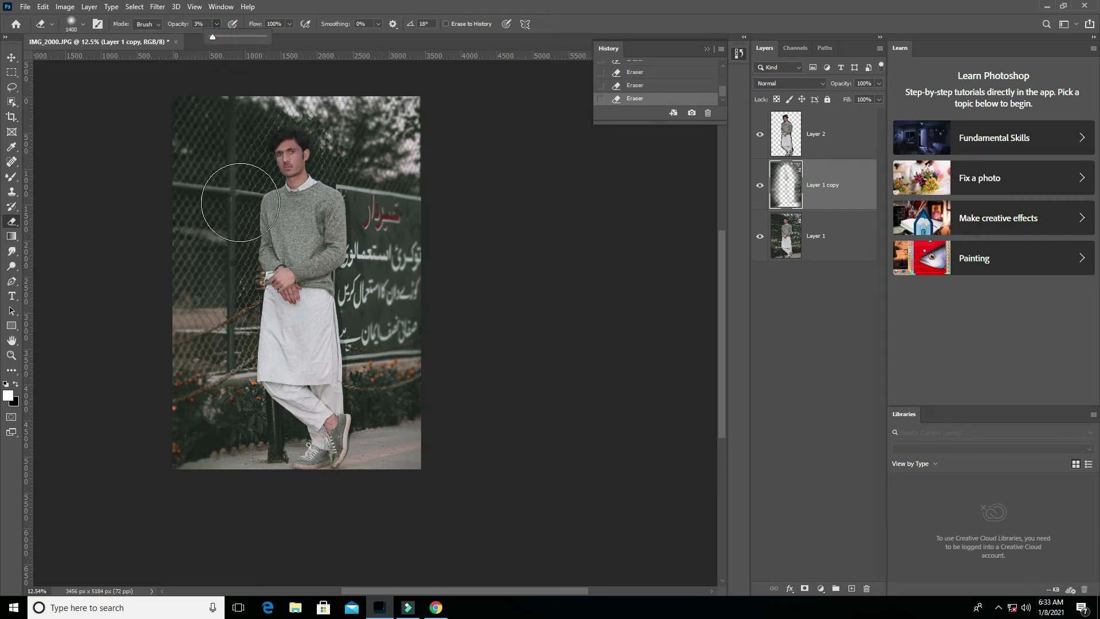
pyautogui.press(']')
pyautogui.press(']')
pyautogui.press(']')
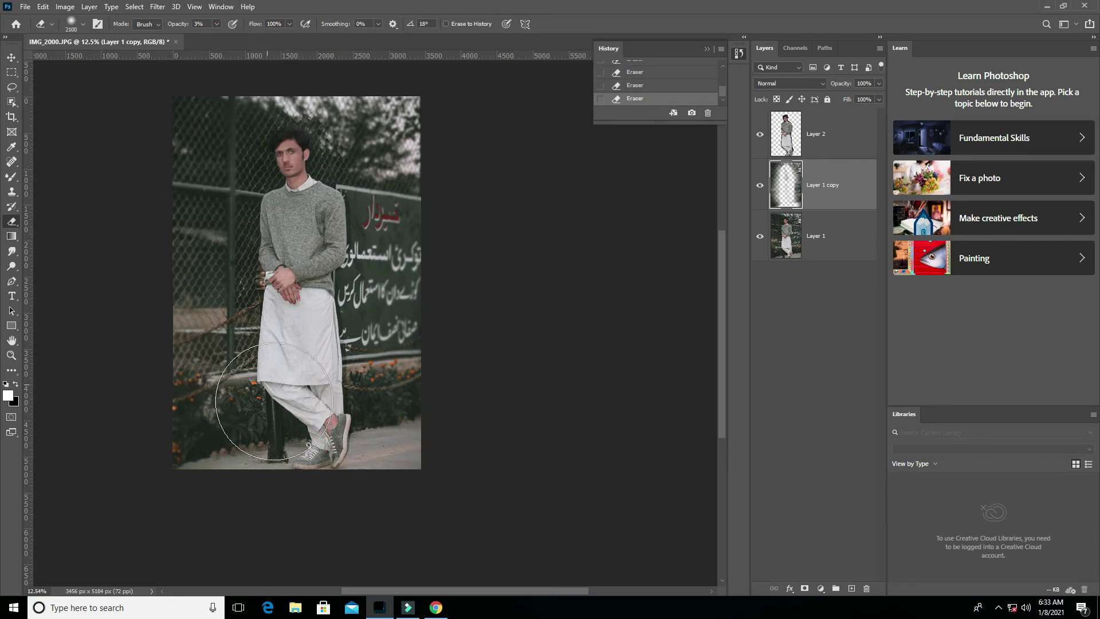
pyautogui.click(216, 25)
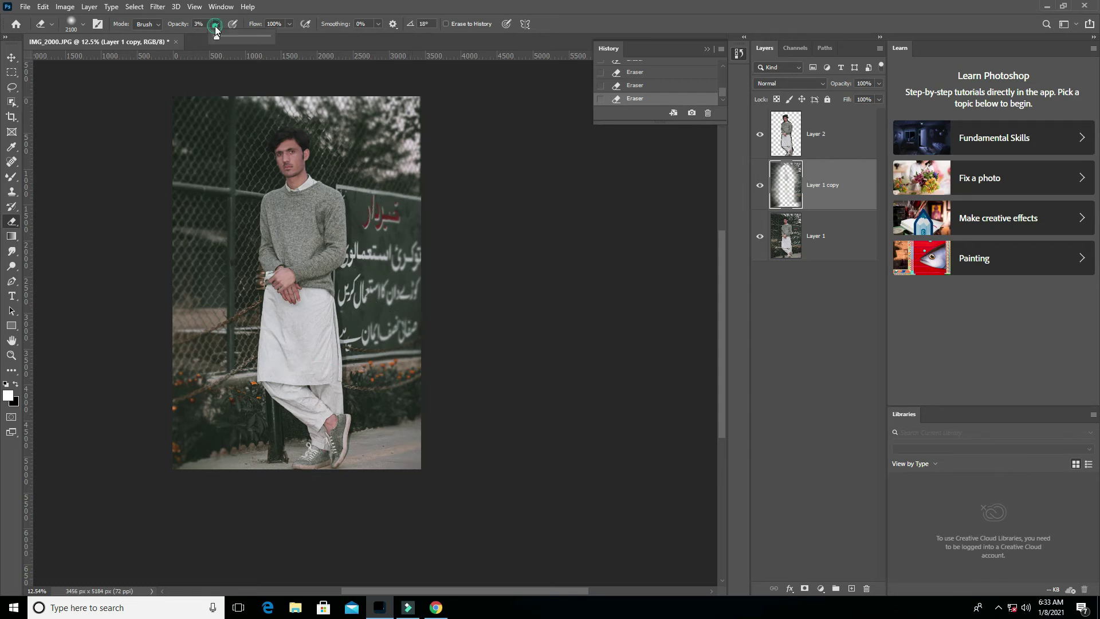
pyautogui.moveTo(216, 25); pyautogui.dragTo(173, 40)
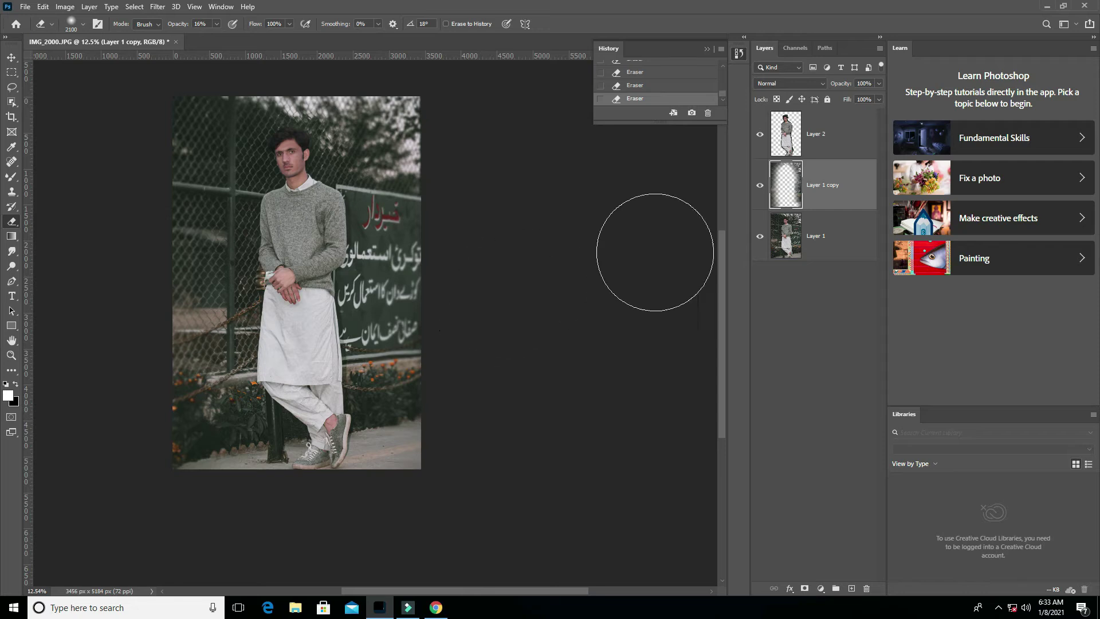
pyautogui.click(759, 187)
# - Compare with Layer 1 copy shown again, then merge all visible layers
pyautogui.click(759, 187)
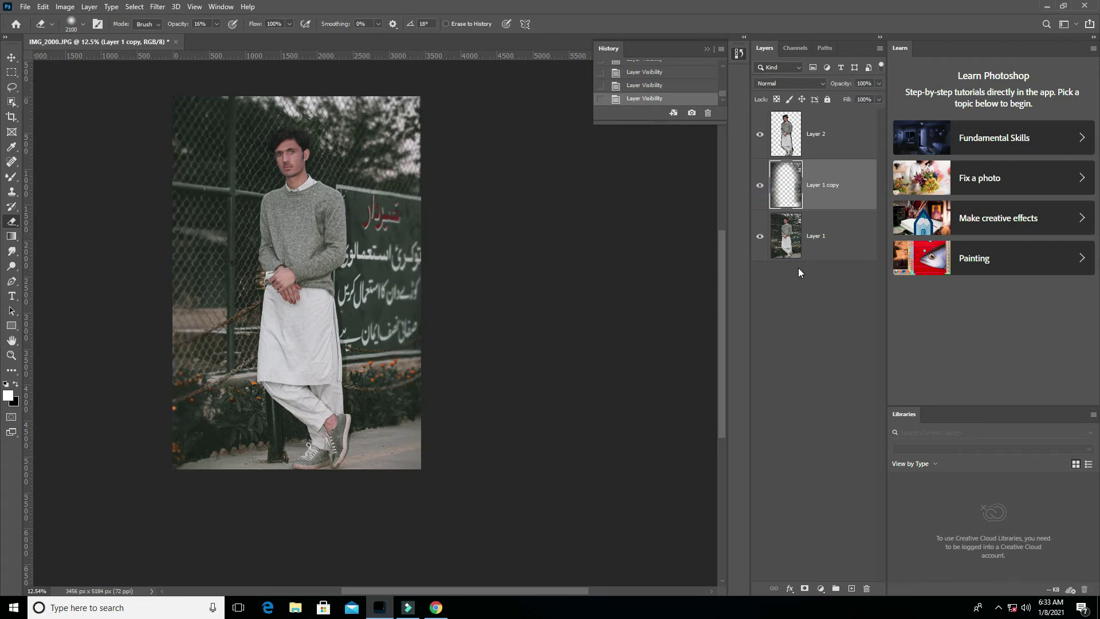
pyautogui.rightClick(836, 207)
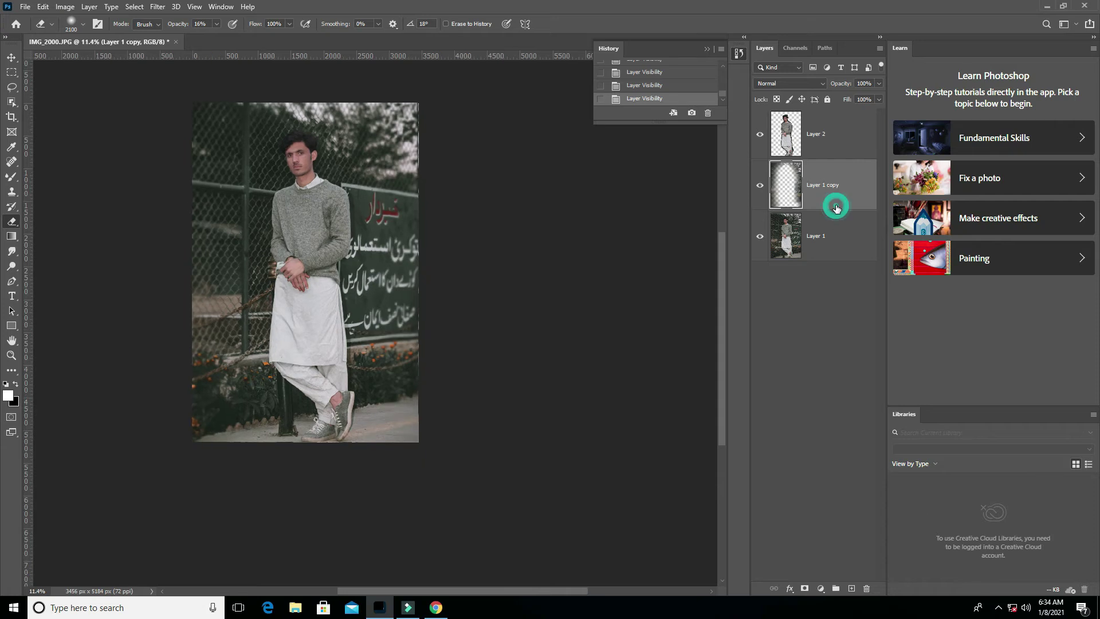
pyautogui.click(871, 459)
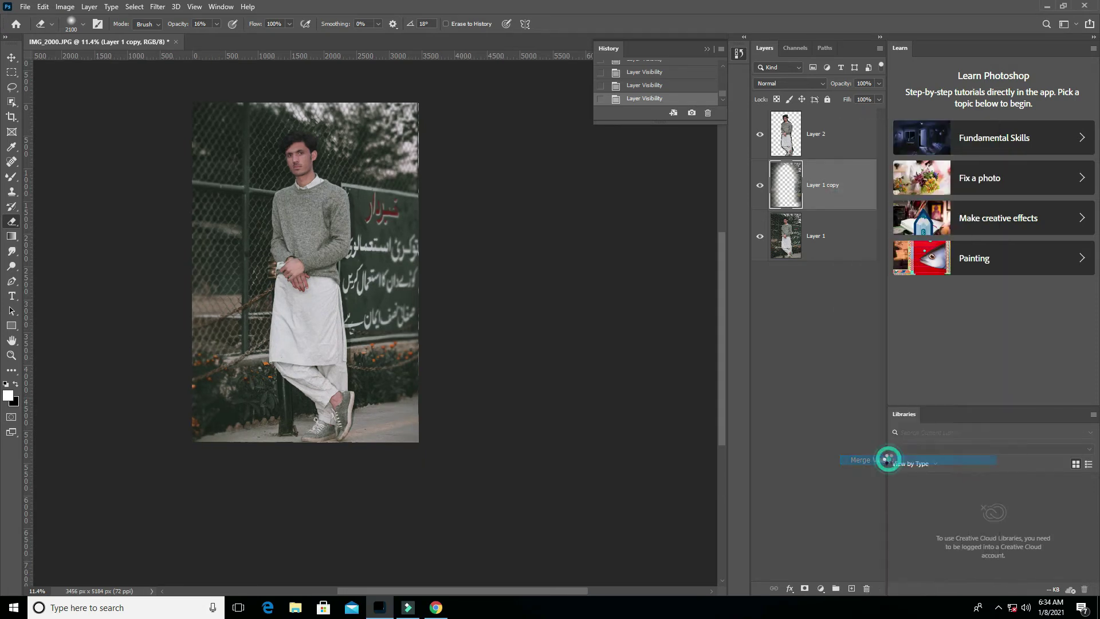
# - Duplicate the merged layer as Layer 1 copy 2 and open it in Camera Raw Filter
pyautogui.scroll(1, 305, 218)
pyautogui.click(741, 57)
pyautogui.moveTo(819, 137)
pyautogui.mouseDown()
pyautogui.moveTo(865, 566)
pyautogui.moveTo(851, 588)
pyautogui.mouseUp()
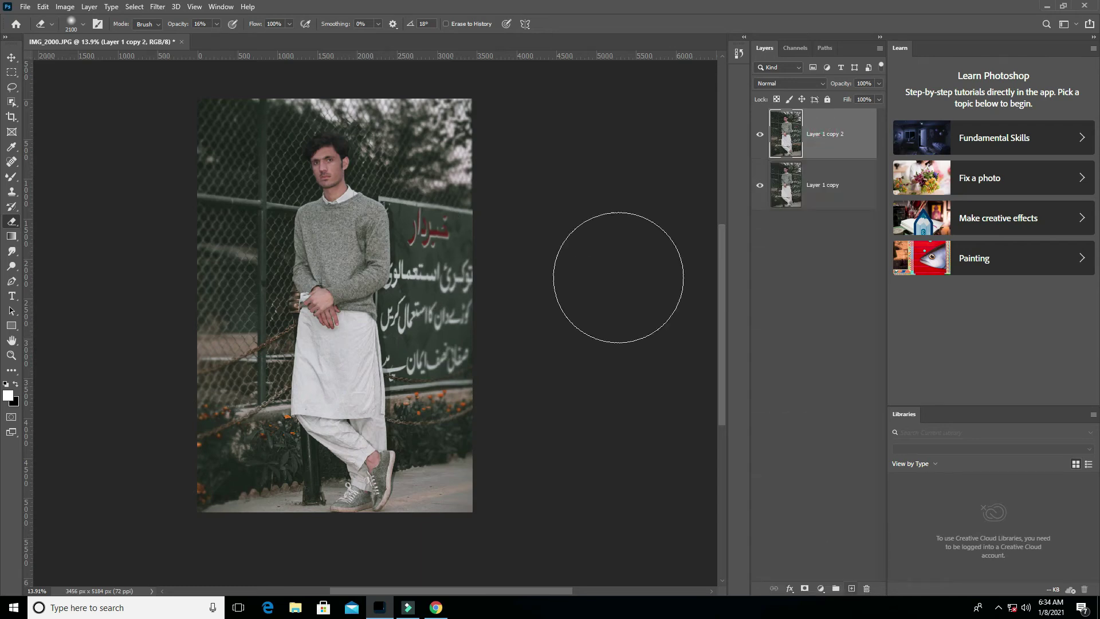
pyautogui.click(158, 7)
pyautogui.click(213, 65)
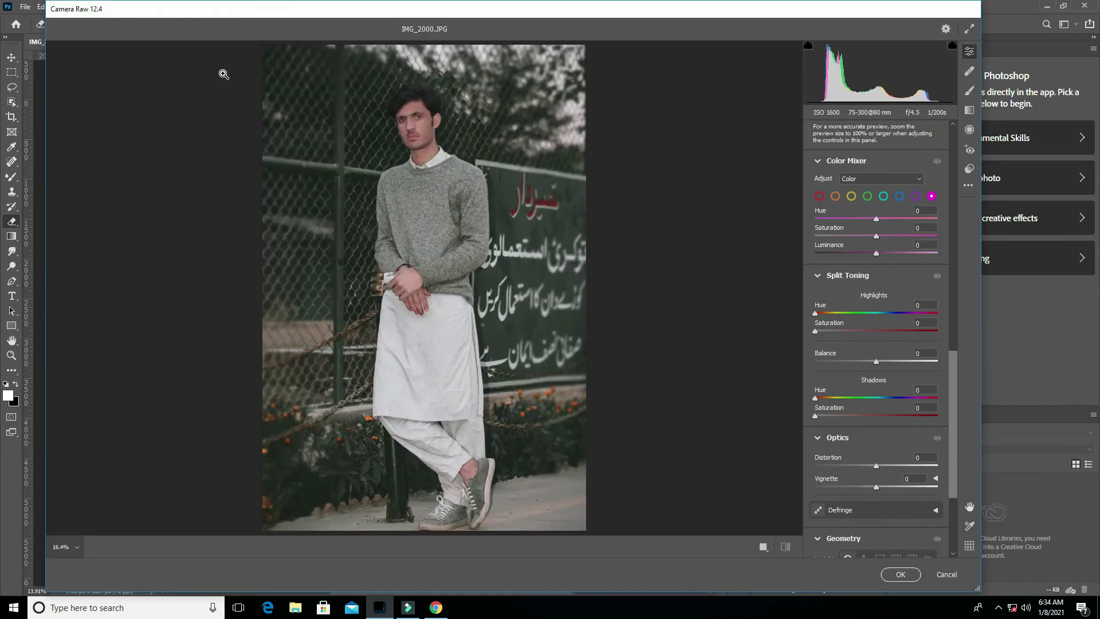
# - Paint an Adjustment Brush mask beside the man and over his head, then erase it off his hair
pyautogui.scroll(15, 899, 229)
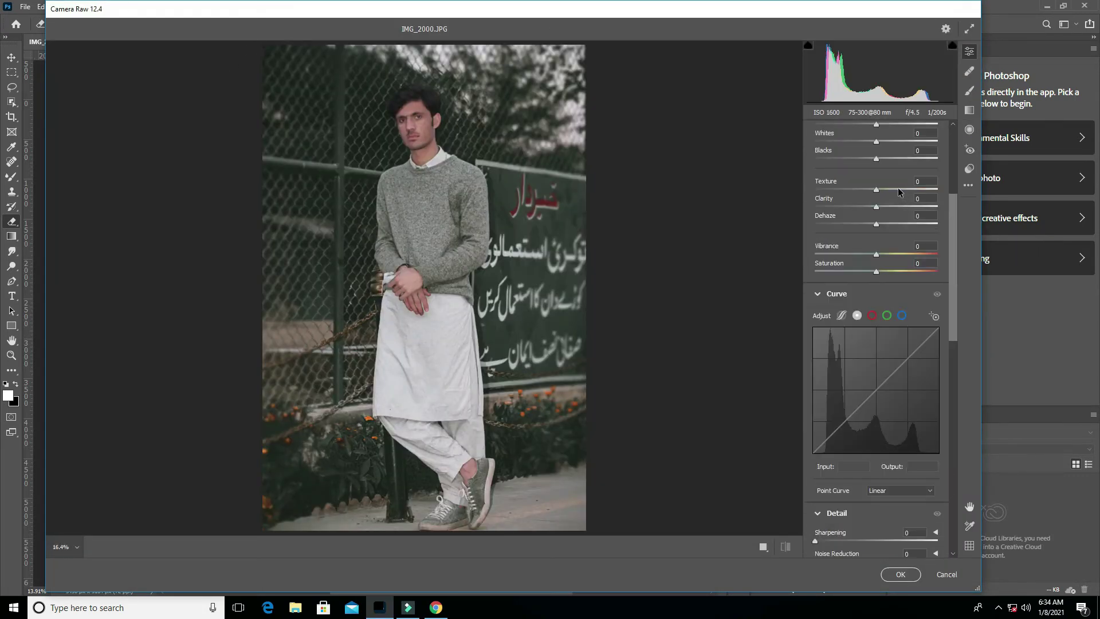
pyautogui.click(969, 91)
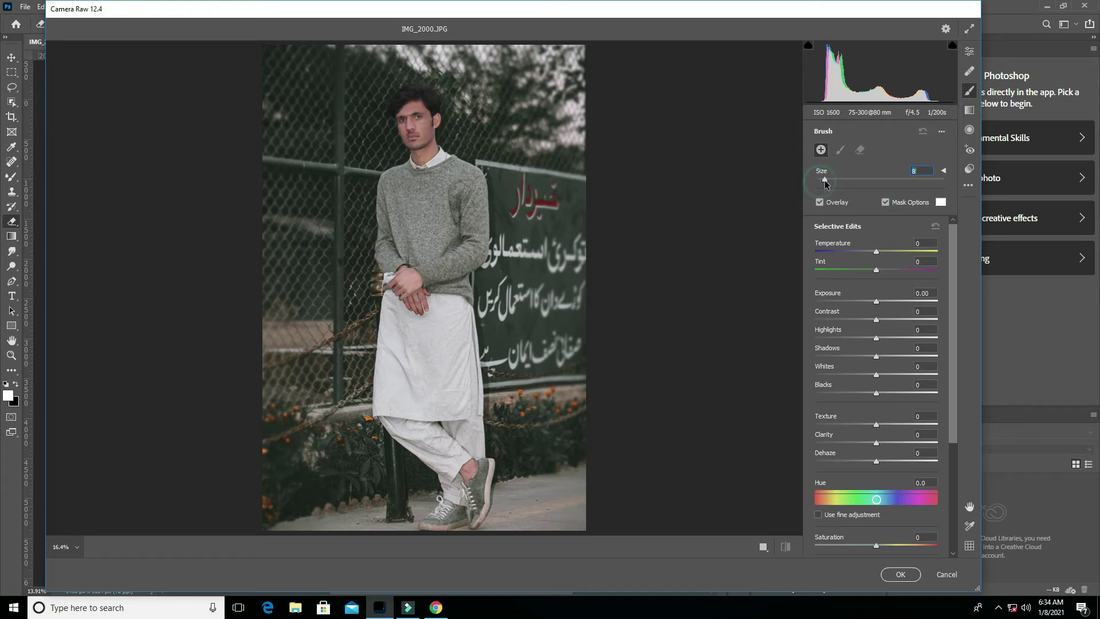
pyautogui.moveTo(516, 493)
pyautogui.mouseDown()
pyautogui.moveTo(328, 525)
pyautogui.moveTo(378, 60)
pyautogui.mouseUp()
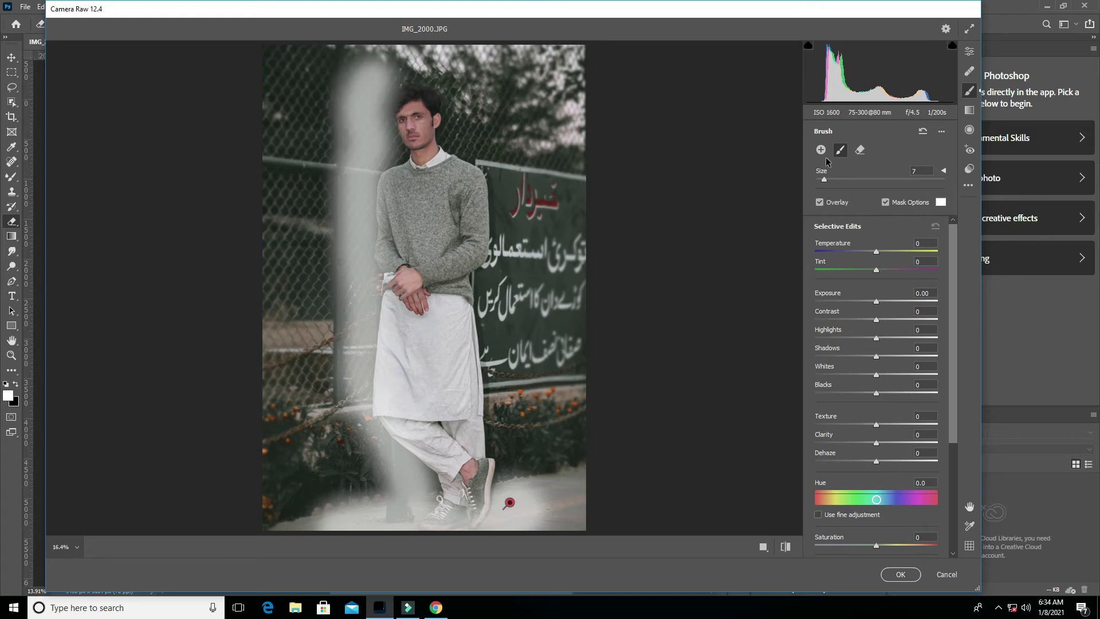
pyautogui.moveTo(825, 182); pyautogui.dragTo(821, 181)
pyautogui.moveTo(378, 62)
pyautogui.mouseDown()
pyautogui.moveTo(477, 145)
pyautogui.moveTo(509, 494)
pyautogui.mouseUp()
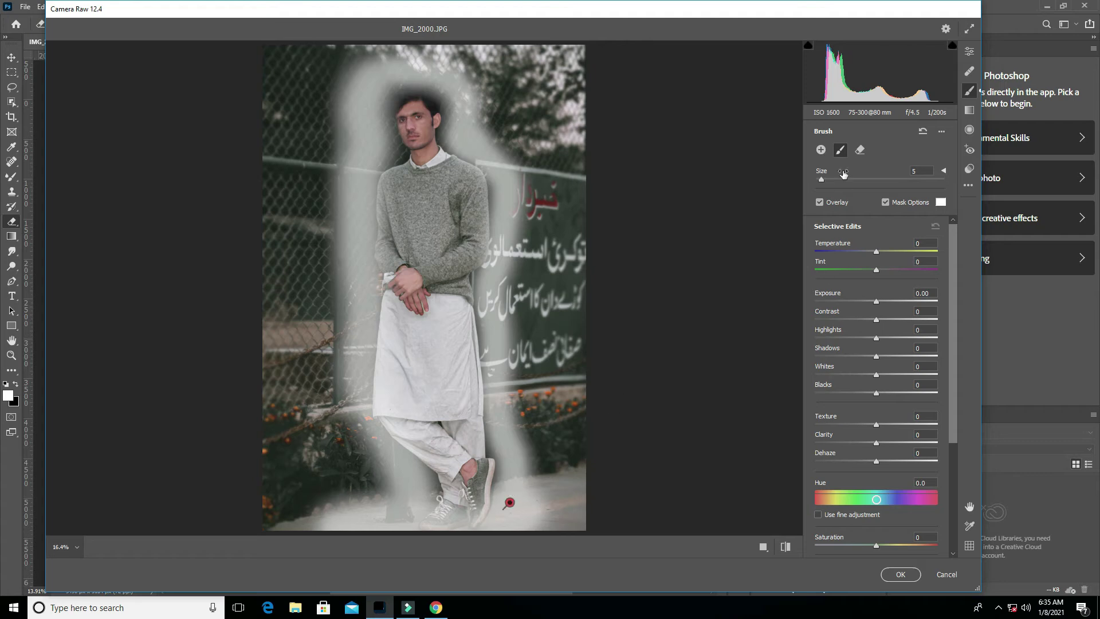
pyautogui.moveTo(408, 102)
pyautogui.mouseDown()
pyautogui.moveTo(435, 123)
pyautogui.moveTo(395, 153)
pyautogui.mouseUp()
# - With brush size 17, mask the left background strip and the right-side green board, then hide the overlay
pyautogui.click(839, 149)
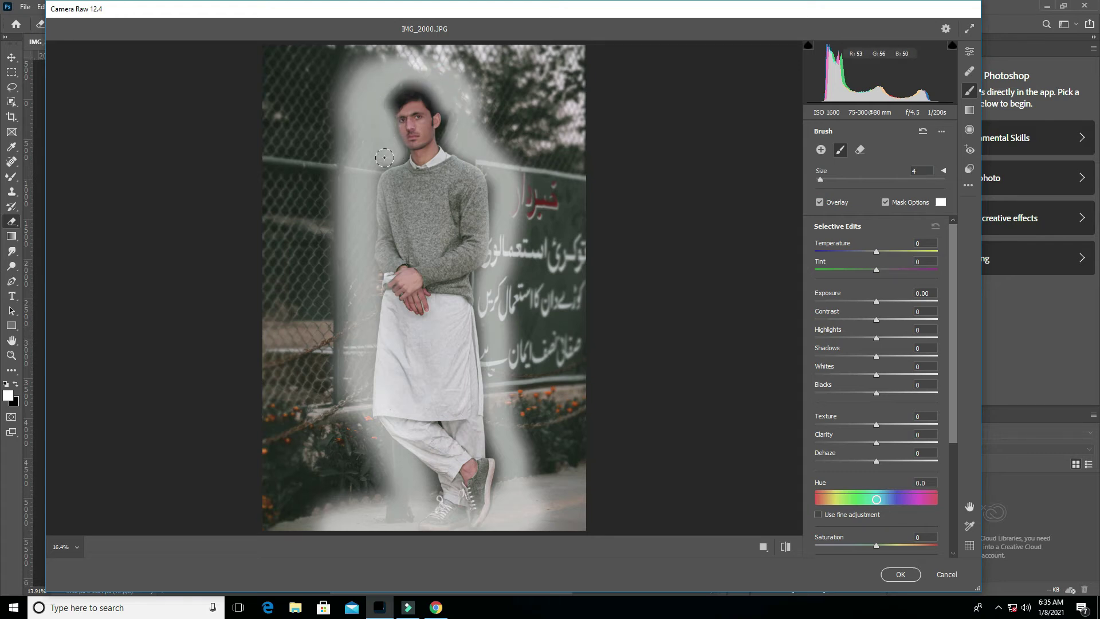
pyautogui.moveTo(819, 179); pyautogui.dragTo(836, 178)
pyautogui.moveTo(337, 187); pyautogui.dragTo(333, 386)
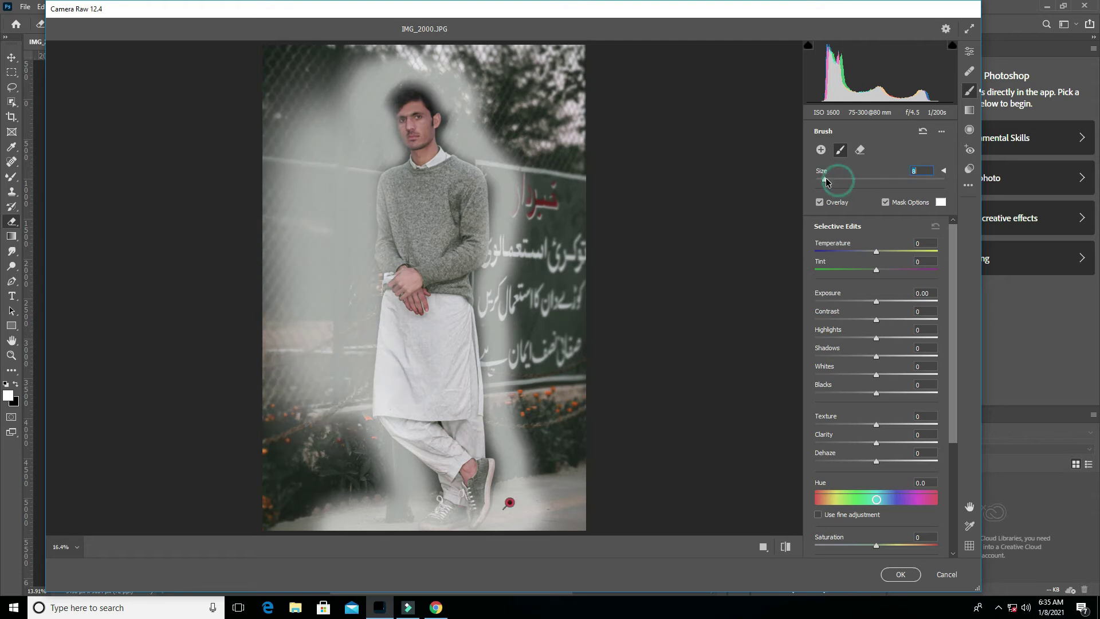
pyautogui.moveTo(497, 115); pyautogui.dragTo(524, 515)
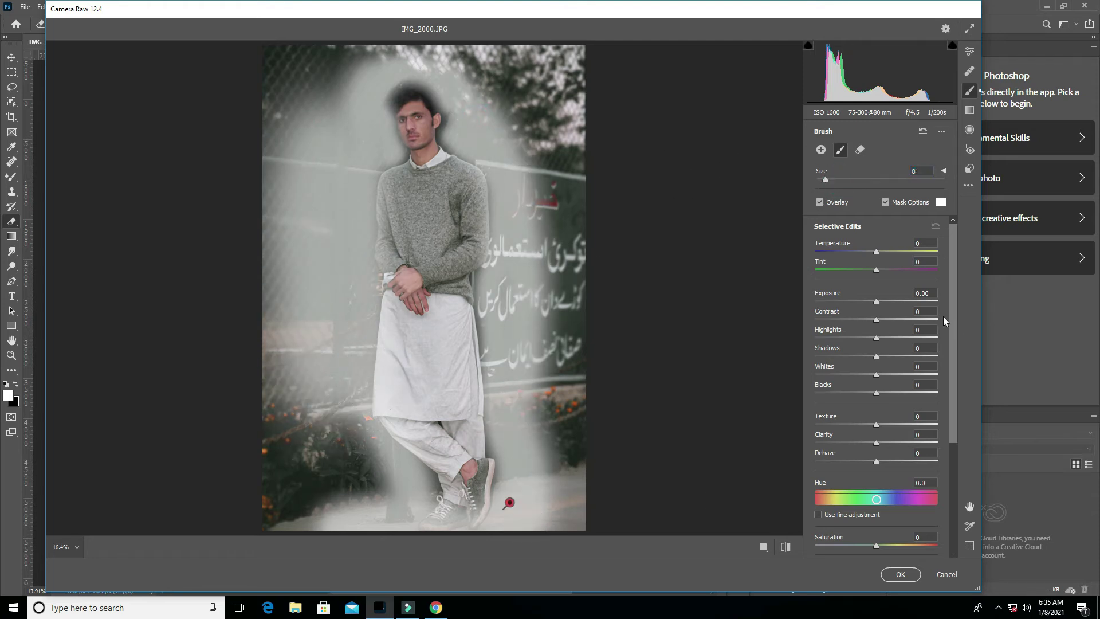
pyautogui.click(885, 205)
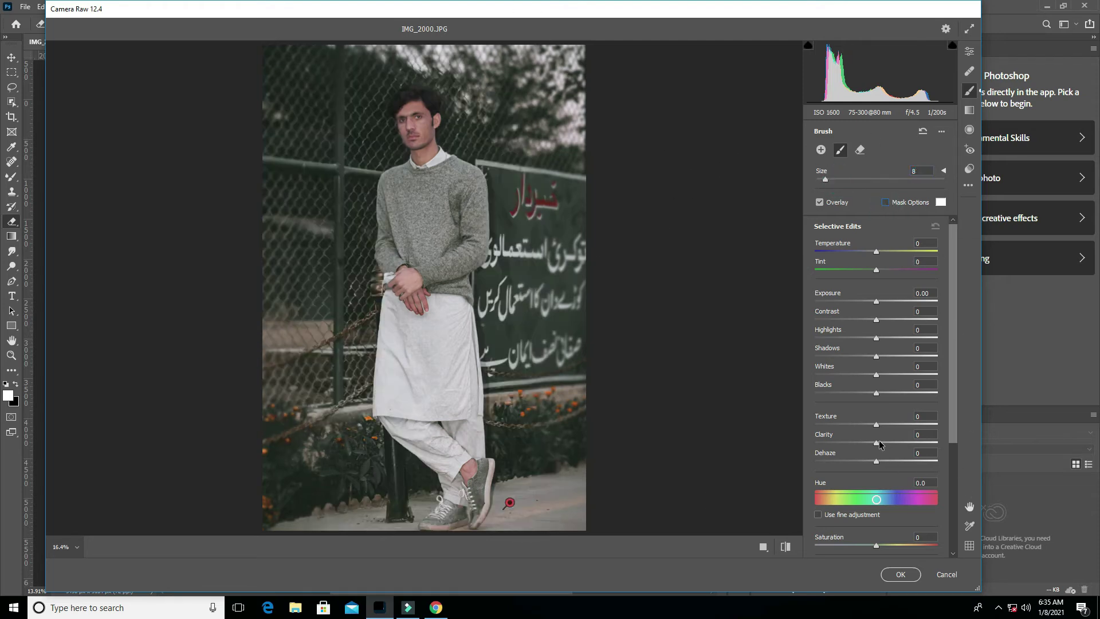
# - Raise Clarity on the brushed background to +71, check the mask coverage, and shrink the brush
pyautogui.moveTo(874, 444); pyautogui.dragTo(920, 436)
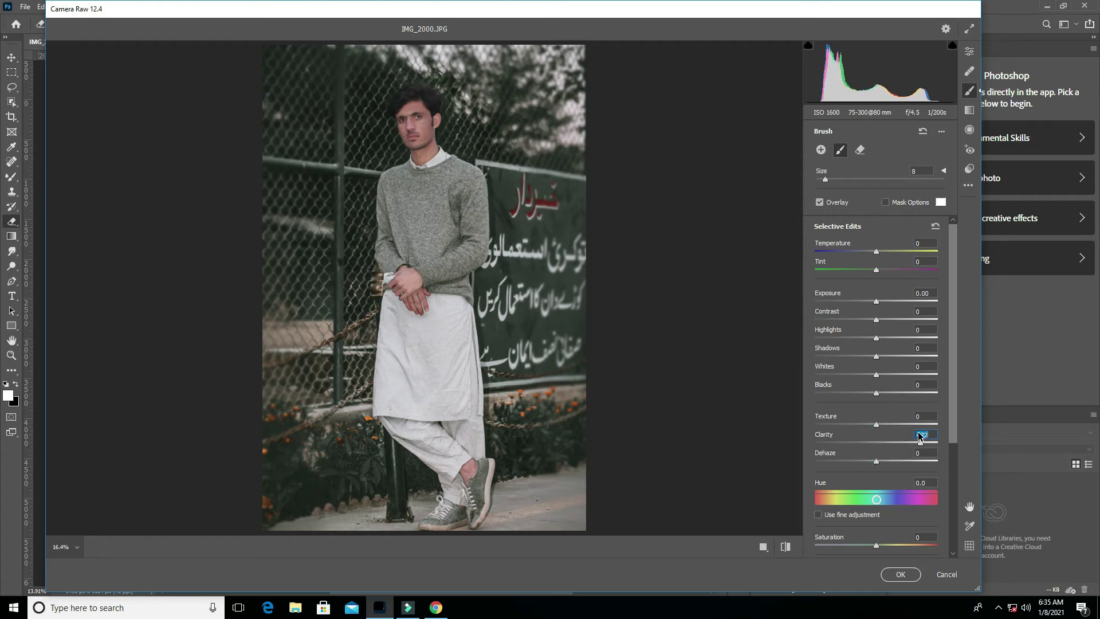
pyautogui.moveTo(889, 437); pyautogui.dragTo(928, 431)
pyautogui.moveTo(513, 502)
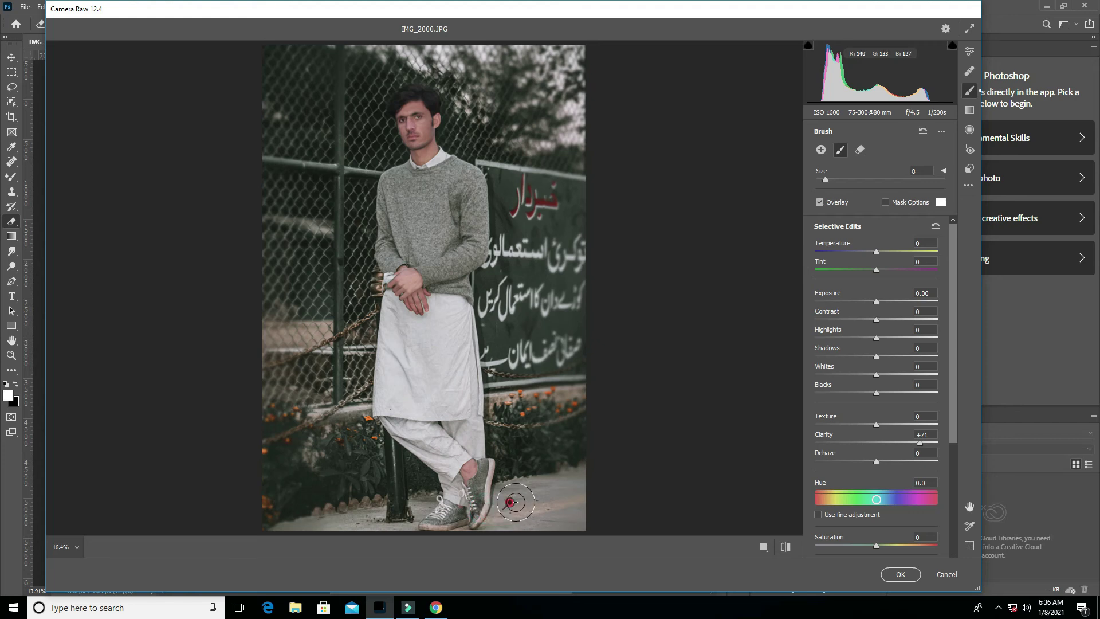
pyautogui.press('y')
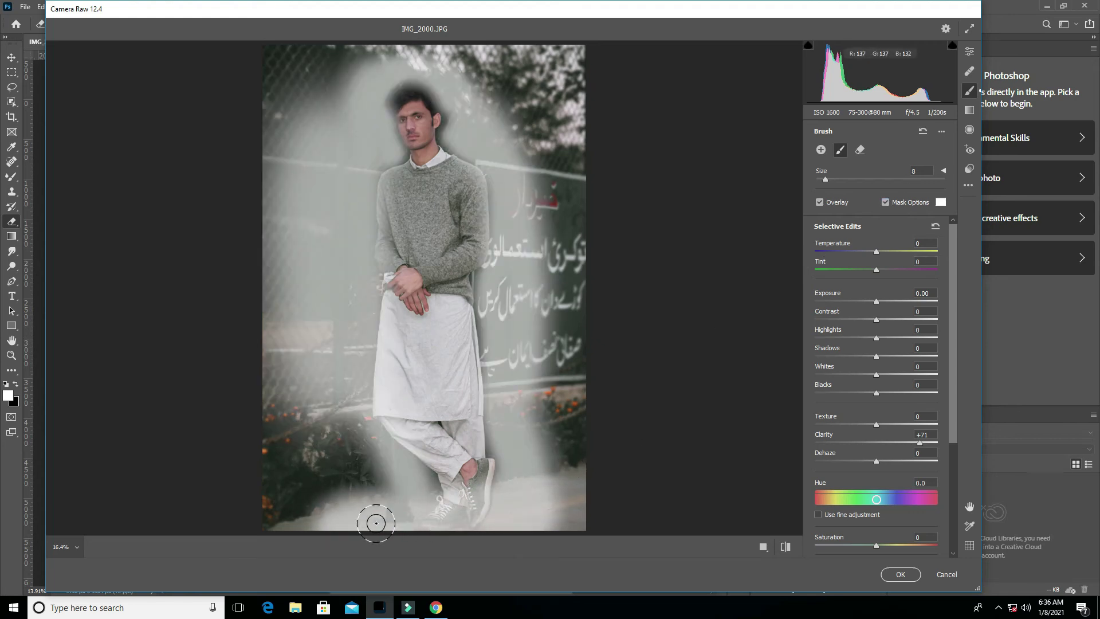
pyautogui.click(885, 202)
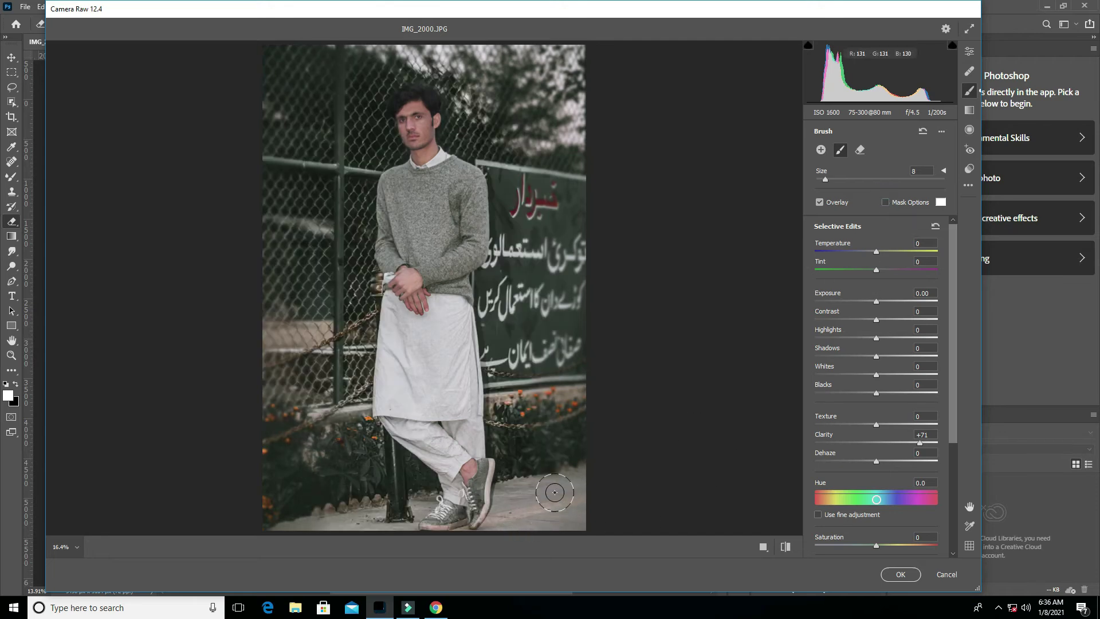
pyautogui.scroll(-1, 500, 546)
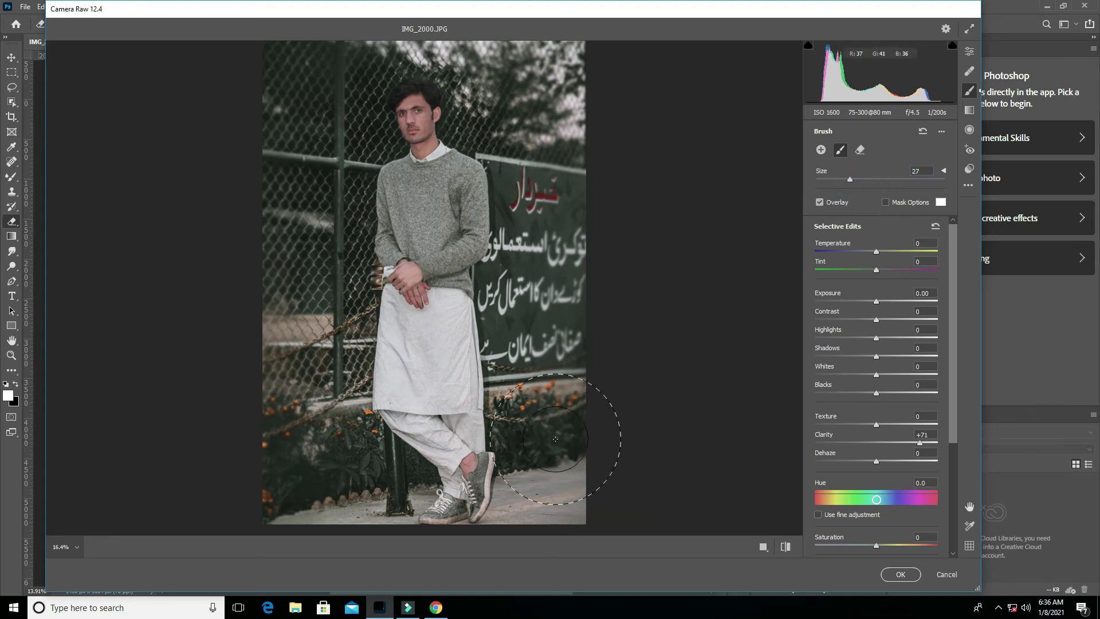
pyautogui.moveTo(850, 183); pyautogui.dragTo(826, 180)
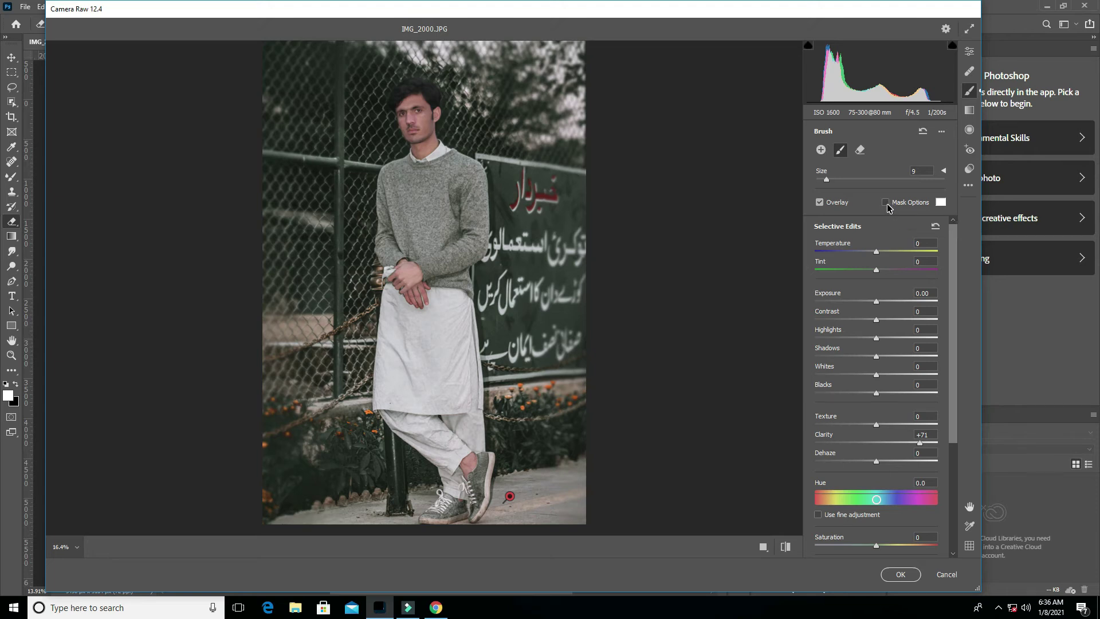
# - Draw a radial filter ellipse and centre it around the man
pyautogui.click(969, 129)
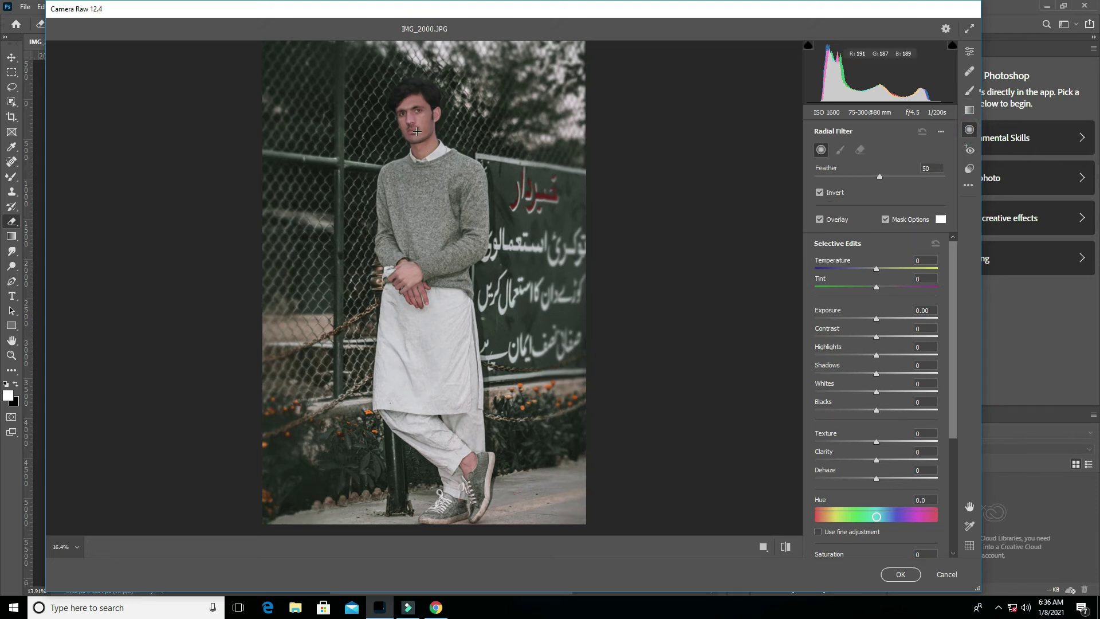
pyautogui.scroll(-1, 401, 229)
pyautogui.moveTo(363, 115)
pyautogui.mouseDown()
pyautogui.moveTo(451, 328)
pyautogui.moveTo(449, 409)
pyautogui.mouseUp()
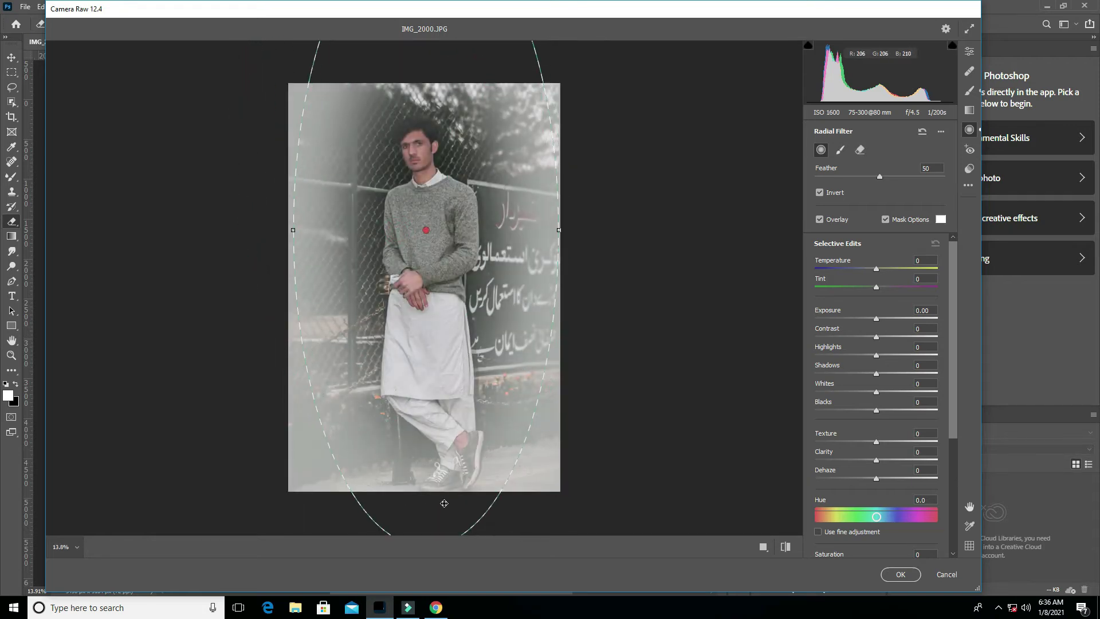
pyautogui.moveTo(467, 331)
pyautogui.mouseDown()
pyautogui.moveTo(453, 398)
pyautogui.moveTo(487, 287)
pyautogui.mouseUp()
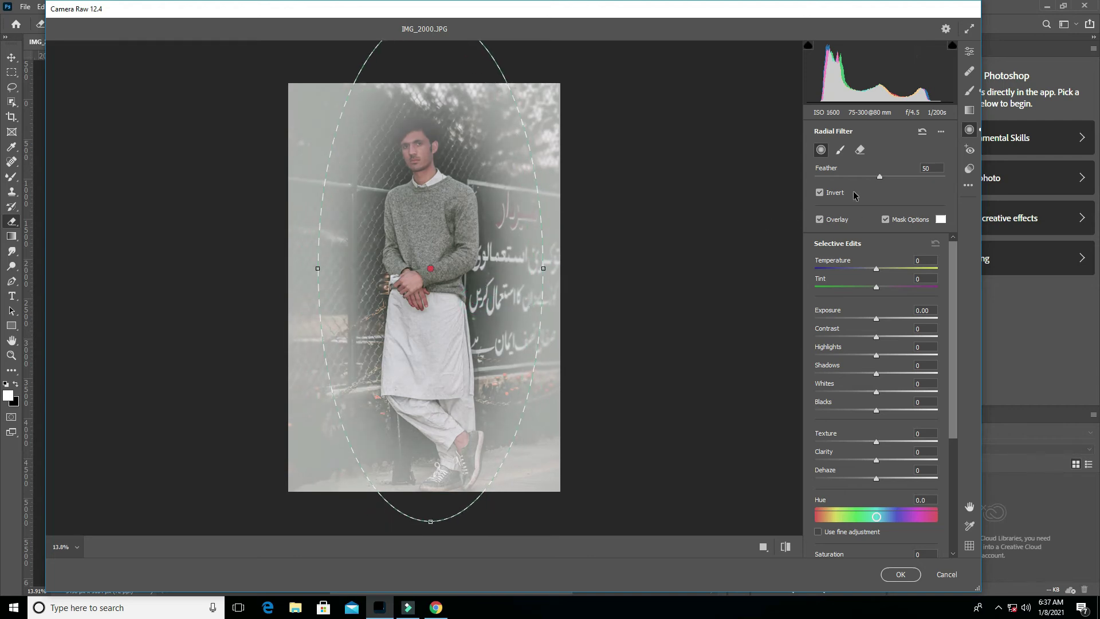
# - Brush the radial filter effect off the man's face, hair, legs and shoes
pyautogui.click(839, 149)
pyautogui.moveTo(411, 171); pyautogui.dragTo(422, 143)
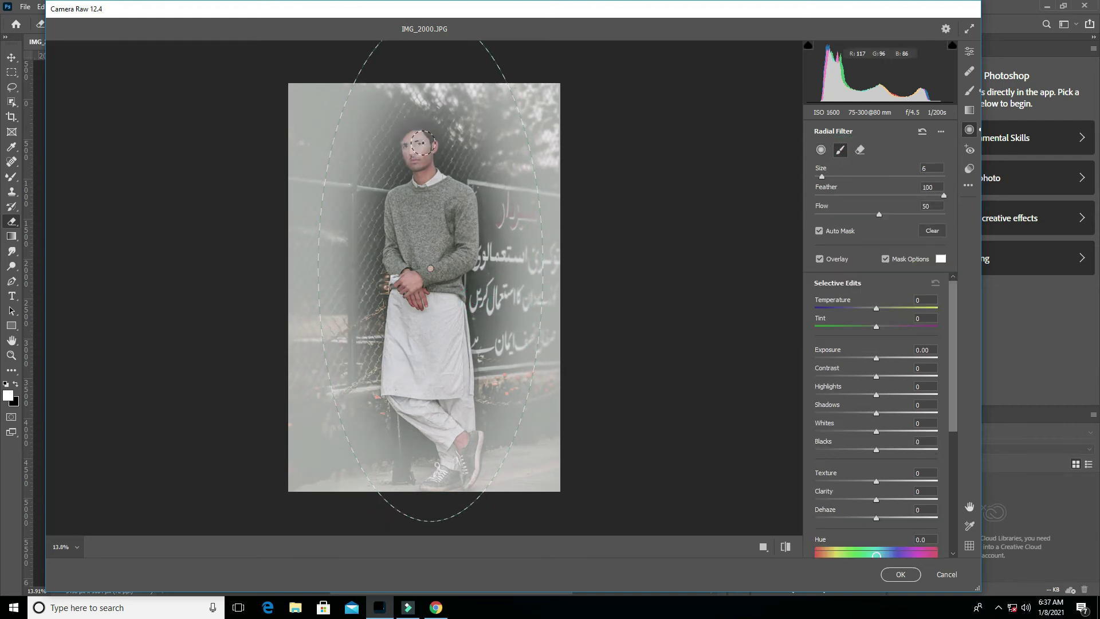
pyautogui.hotkey('ctrl', 'z')
pyautogui.press('alt')
pyautogui.moveTo(424, 149); pyautogui.dragTo(406, 133)
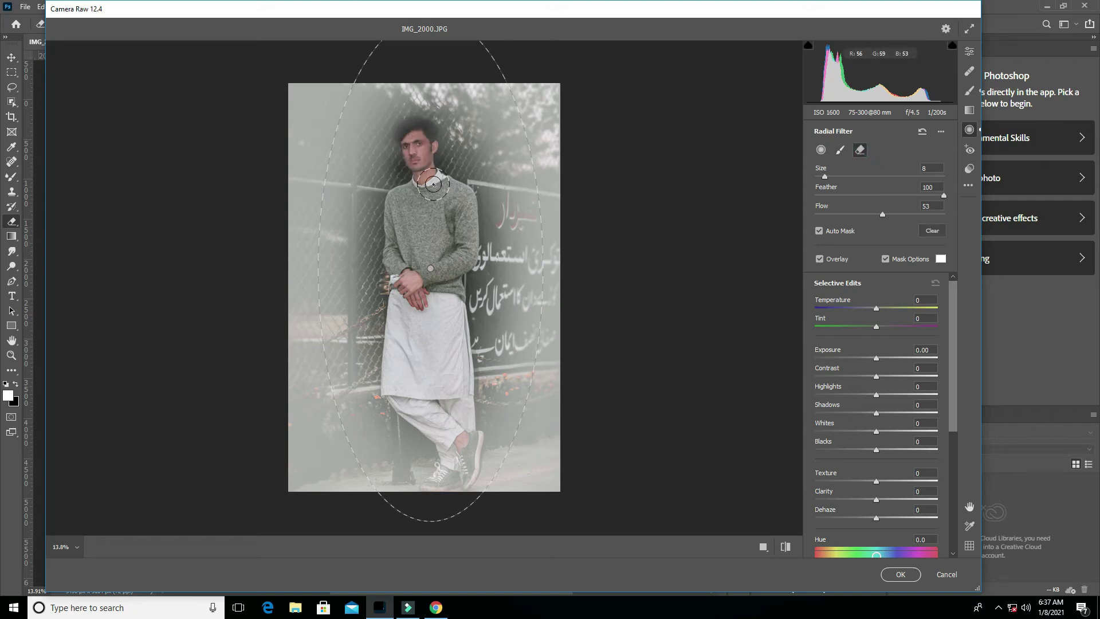
pyautogui.moveTo(387, 189); pyautogui.dragTo(426, 121)
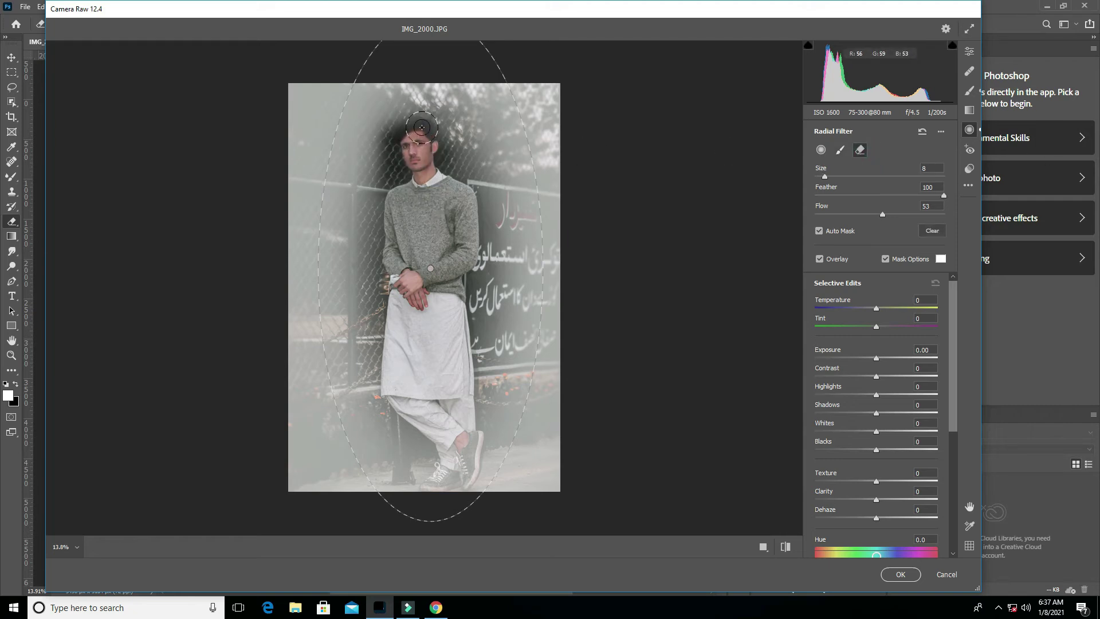
pyautogui.moveTo(436, 441)
pyautogui.mouseDown()
pyautogui.moveTo(401, 467)
pyautogui.moveTo(453, 464)
pyautogui.moveTo(463, 374)
pyautogui.mouseUp()
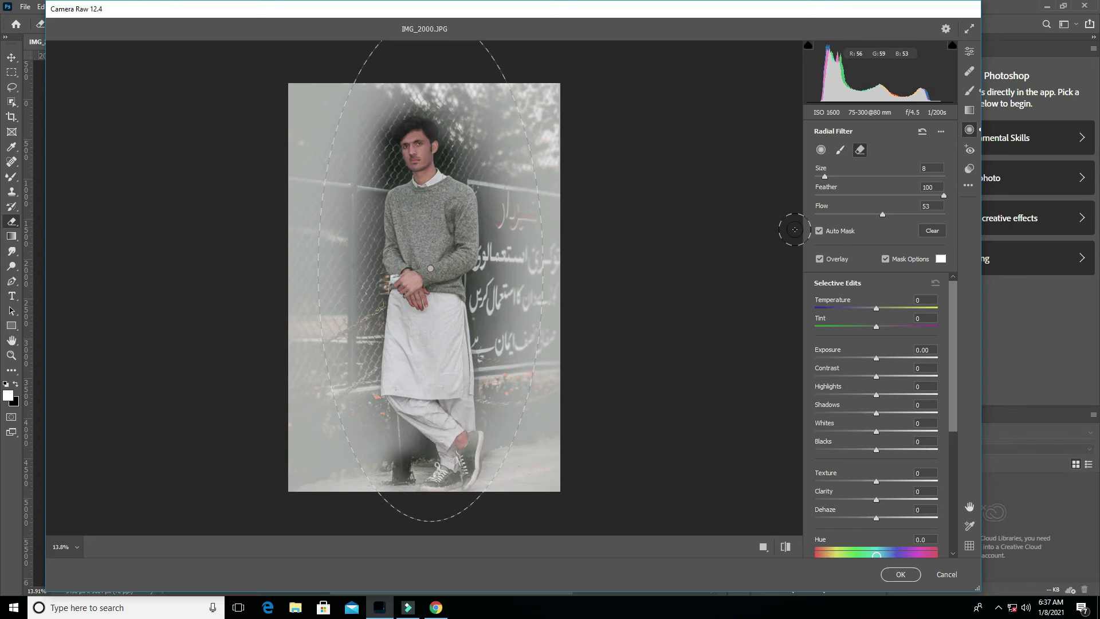
pyautogui.click(886, 260)
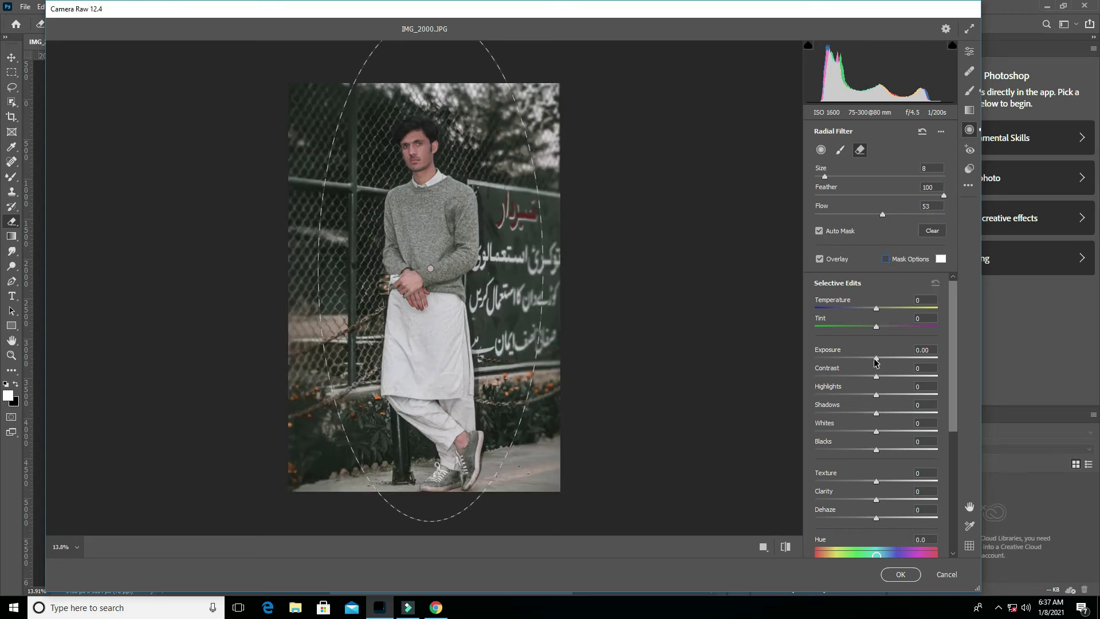
# - Adjust the radial filter's exposure and clarity sliders for the area around the man
pyautogui.moveTo(895, 360)
pyautogui.mouseDown()
pyautogui.moveTo(864, 354)
pyautogui.moveTo(946, 376)
pyautogui.moveTo(881, 370)
pyautogui.mouseUp()
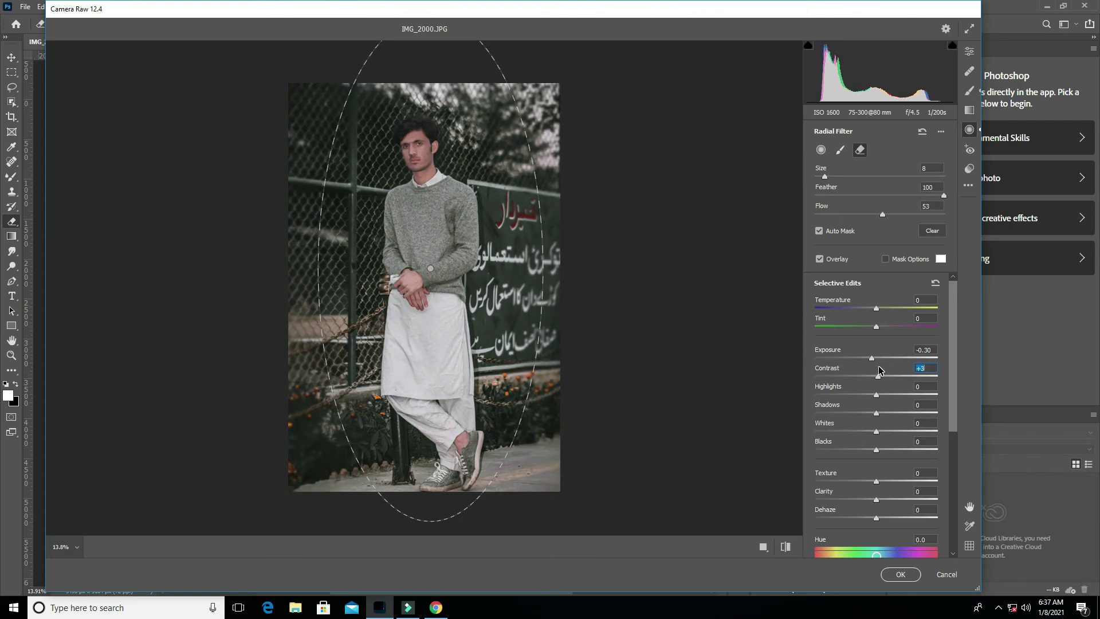
pyautogui.doubleClick(872, 357)
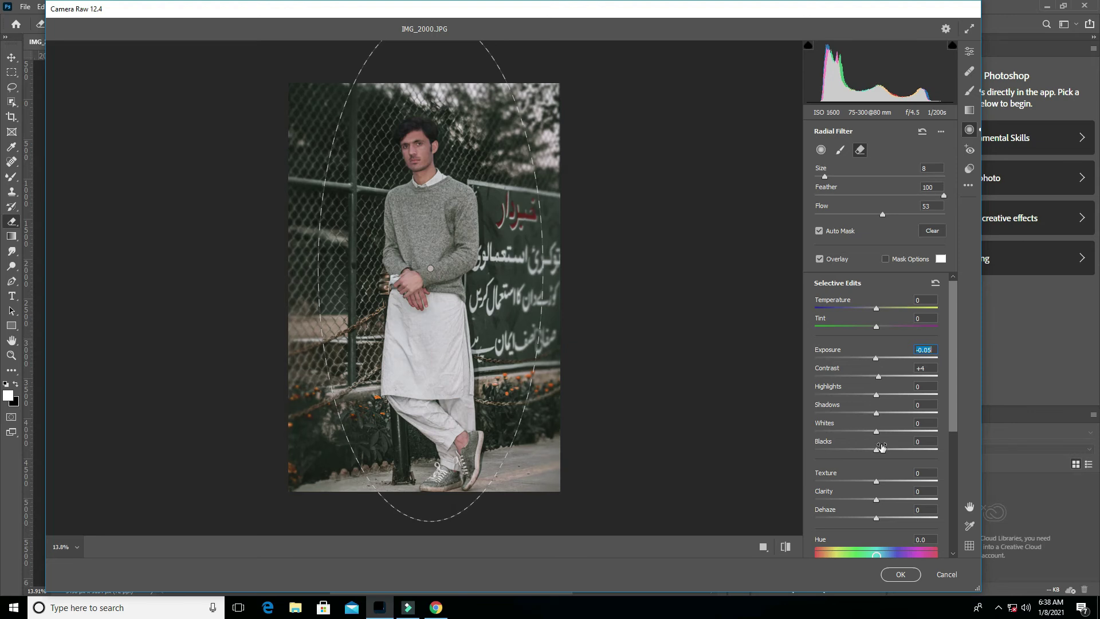
pyautogui.scroll(-3, 889, 424)
pyautogui.moveTo(875, 416)
pyautogui.mouseDown()
pyautogui.moveTo(937, 410)
pyautogui.moveTo(869, 405)
pyautogui.mouseUp()
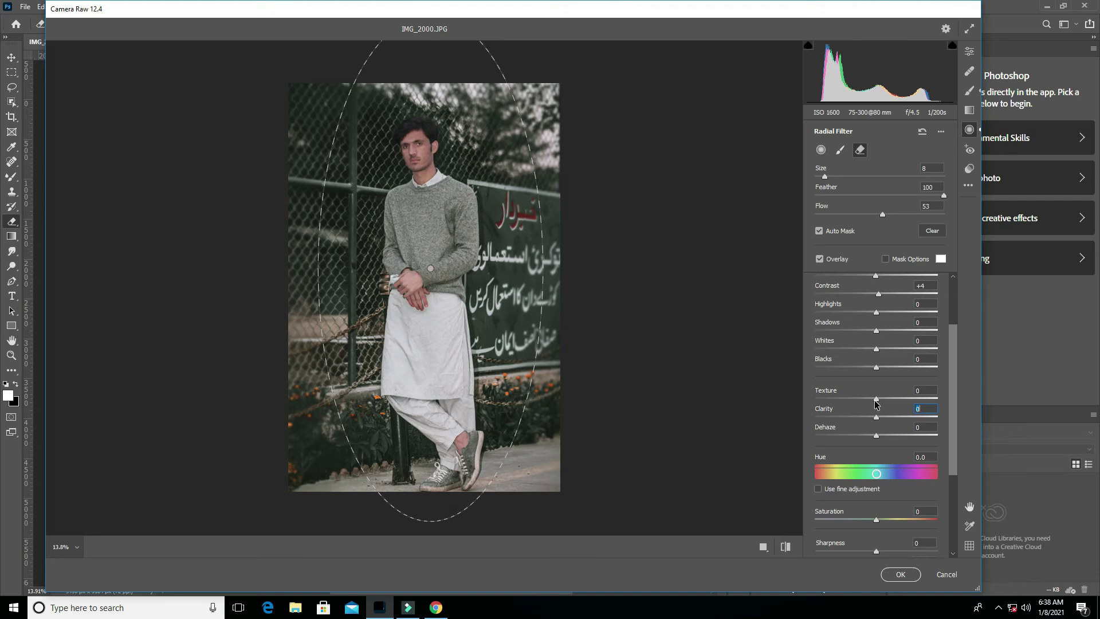
# - Add a graduated filter rising from below the feet, with Exposure -0.10 and Clarity +4
pyautogui.click(969, 110)
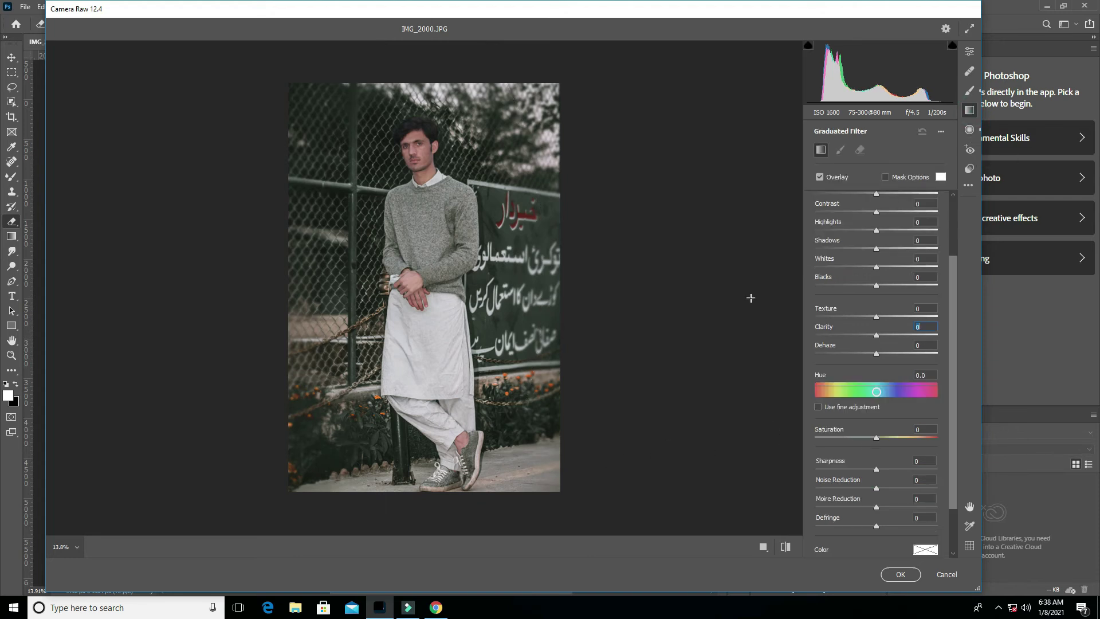
pyautogui.moveTo(403, 498); pyautogui.dragTo(435, 300)
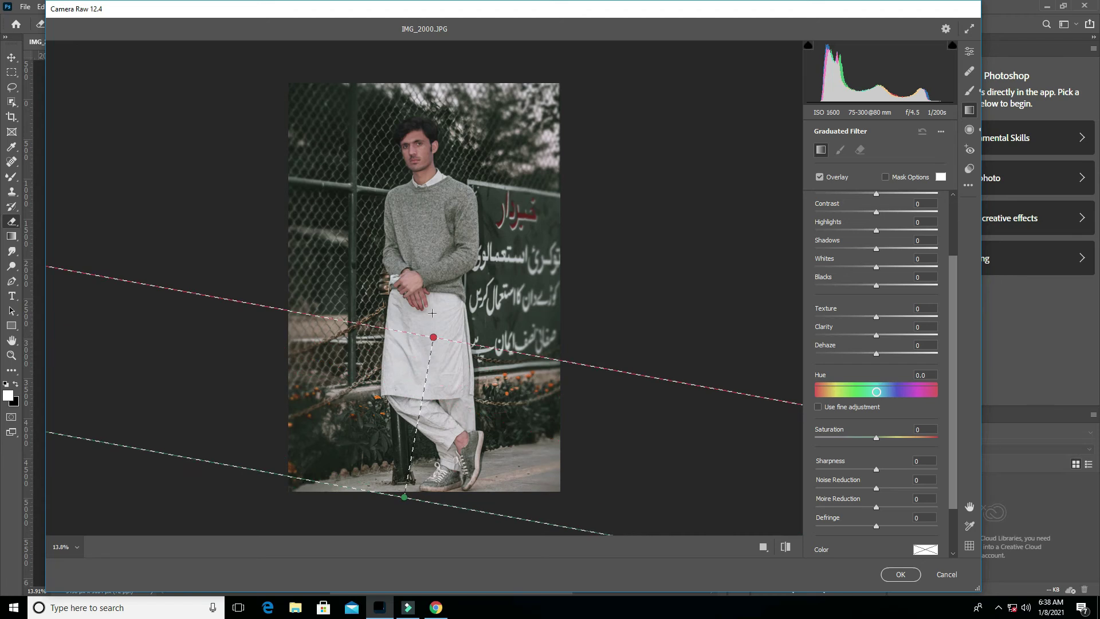
pyautogui.moveTo(404, 496); pyautogui.dragTo(401, 518)
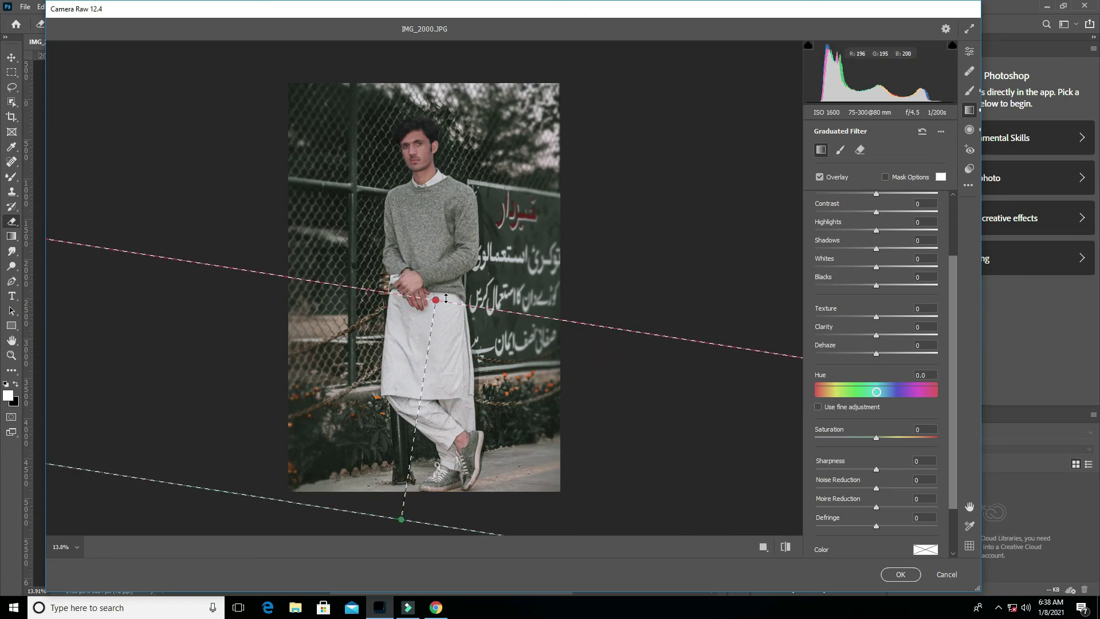
pyautogui.moveTo(435, 300); pyautogui.dragTo(438, 299)
pyautogui.scroll(3, 894, 298)
pyautogui.moveTo(876, 278); pyautogui.dragTo(874, 277)
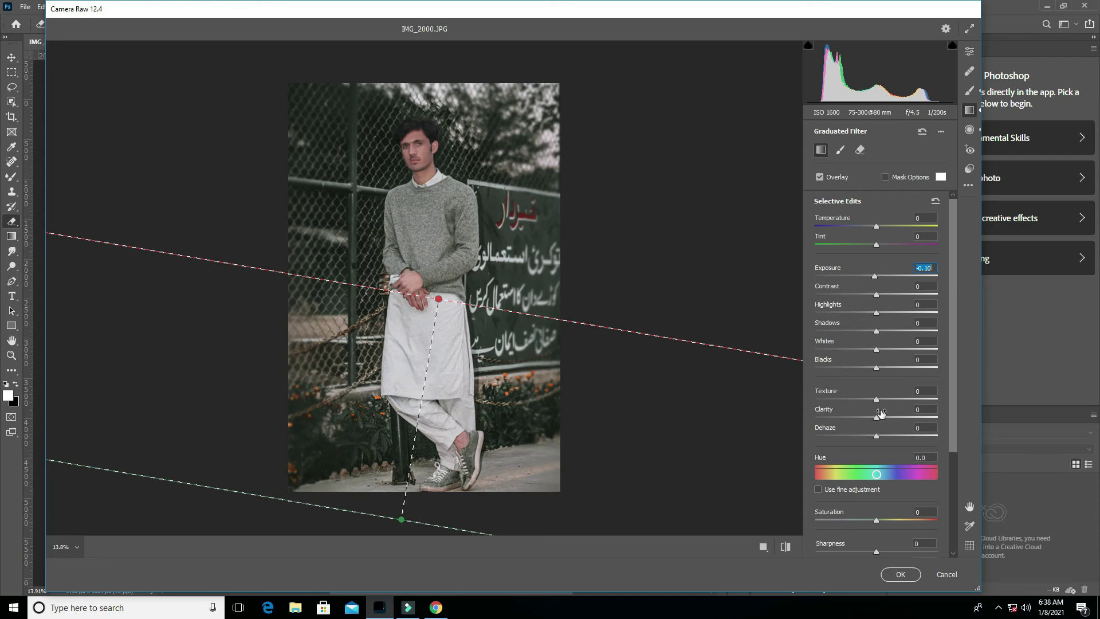
pyautogui.moveTo(898, 414)
pyautogui.mouseDown()
pyautogui.moveTo(923, 410)
pyautogui.moveTo(882, 408)
pyautogui.mouseUp()
pyautogui.moveTo(401, 520); pyautogui.dragTo(407, 511)
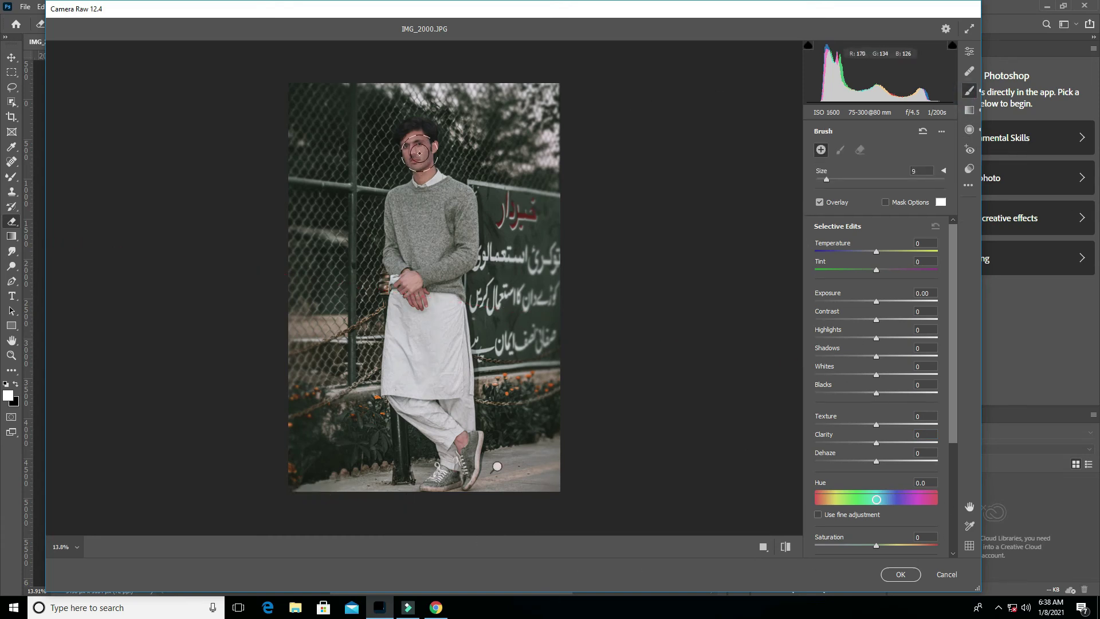
# - Paint a smaller adjustment brush mask over the man's face, hands and ankle
pyautogui.press('[')
pyautogui.press('[')
pyautogui.press('[')
pyautogui.moveTo(413, 140)
pyautogui.mouseDown()
pyautogui.moveTo(420, 168)
pyautogui.moveTo(438, 171)
pyautogui.mouseUp()
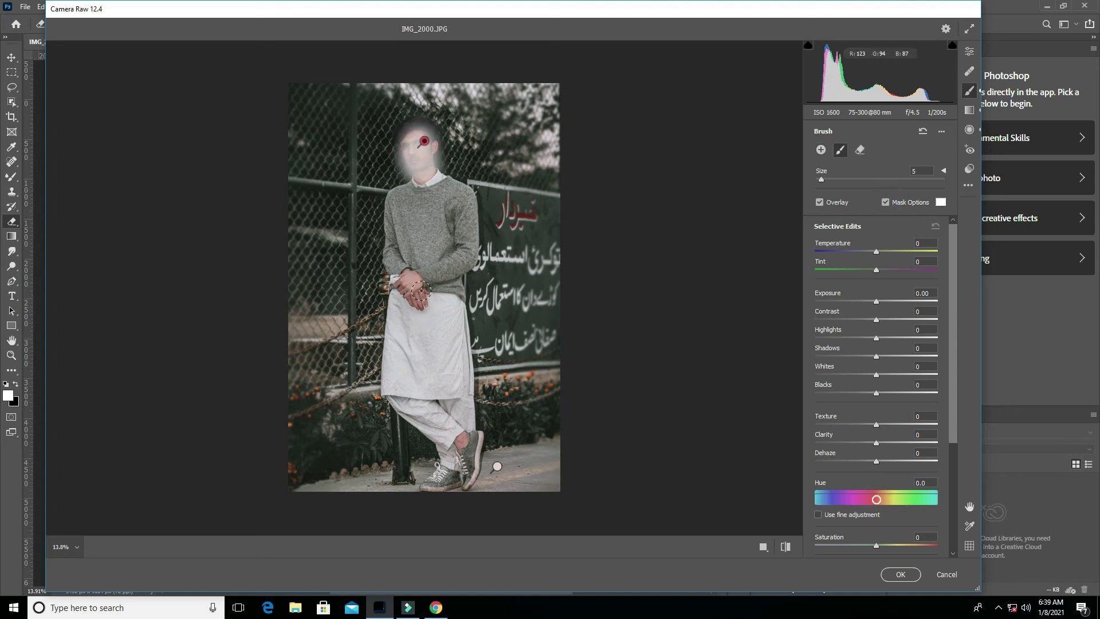
pyautogui.moveTo(412, 280); pyautogui.dragTo(421, 298)
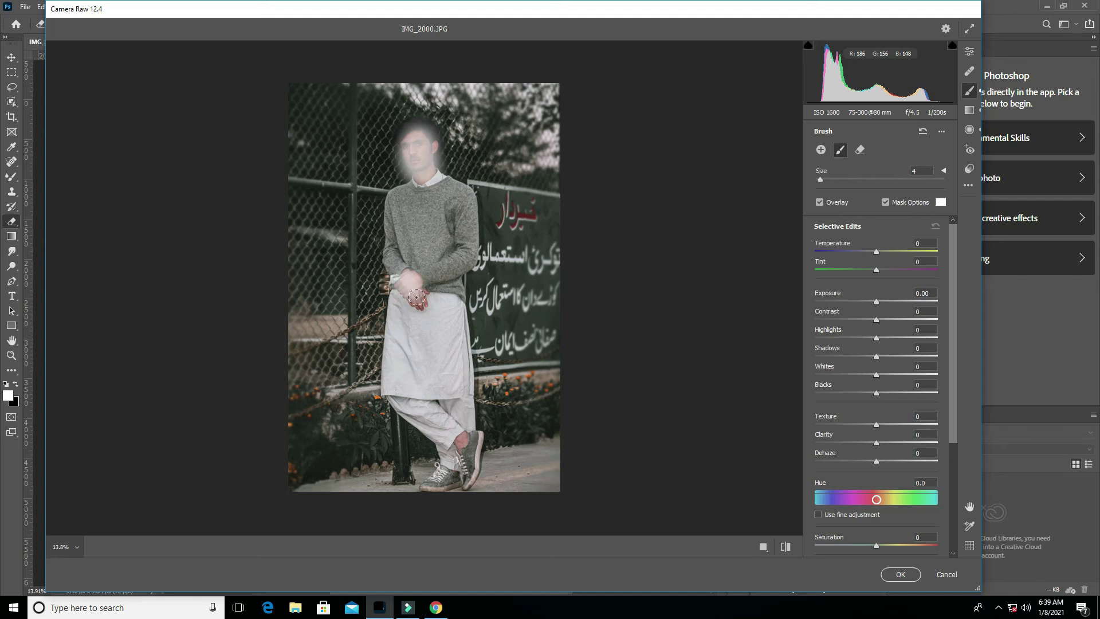
pyautogui.click(462, 442)
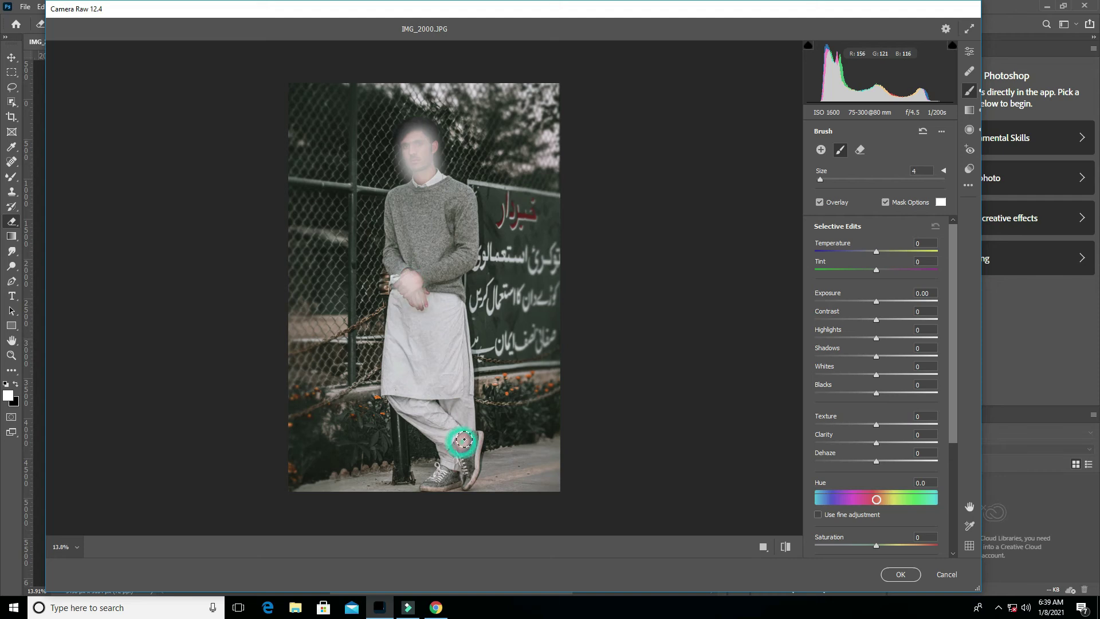
pyautogui.click(885, 202)
# - Set the brushed areas to Exposure +0.20 and Clarity +9, and apply the Camera Raw edits
pyautogui.moveTo(876, 301); pyautogui.dragTo(882, 302)
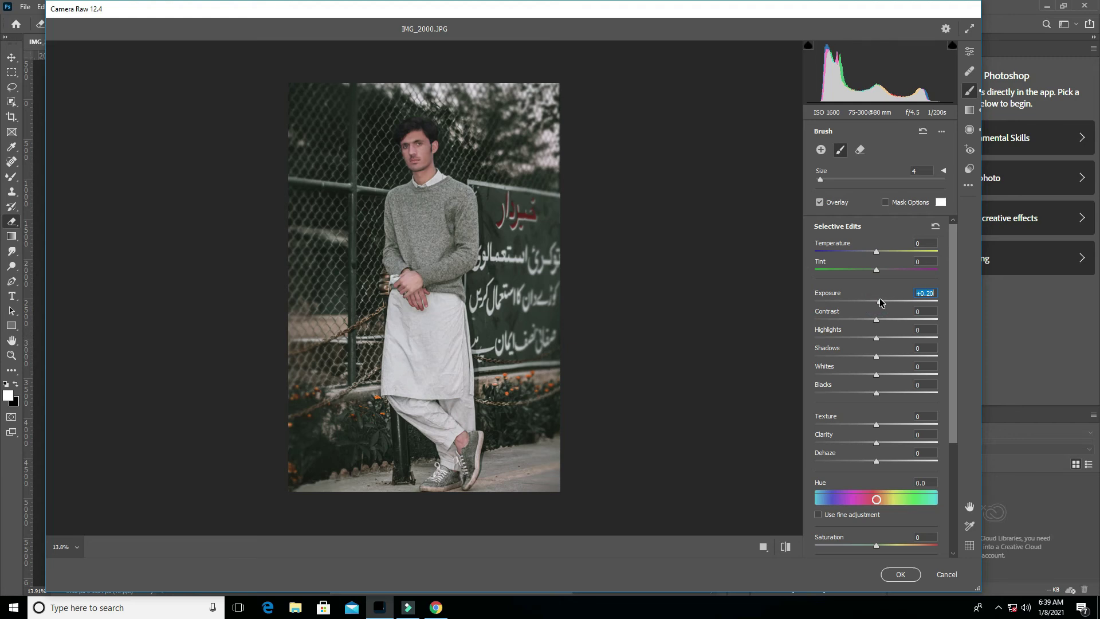
pyautogui.moveTo(876, 443)
pyautogui.mouseDown()
pyautogui.moveTo(896, 443)
pyautogui.moveTo(867, 422)
pyautogui.mouseUp()
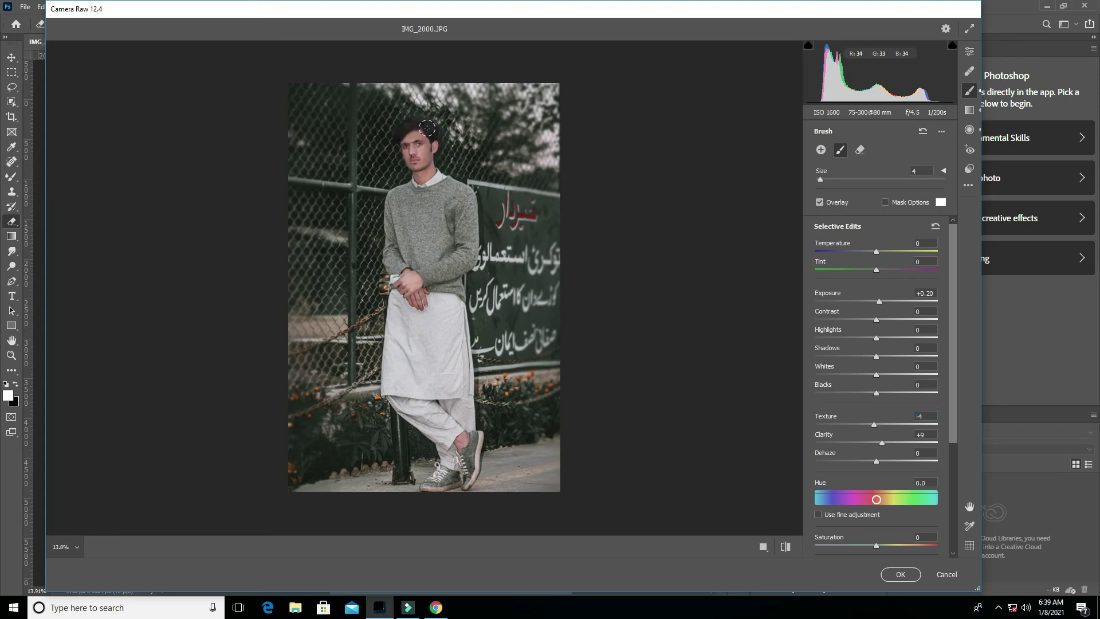
pyautogui.click(424, 140)
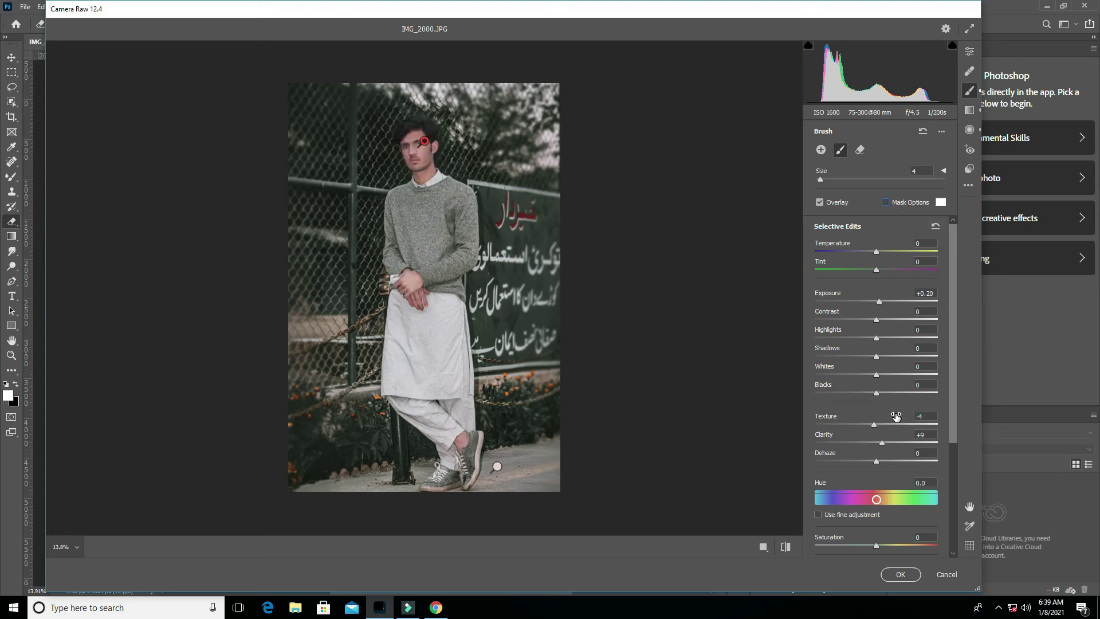
pyautogui.click(900, 574)
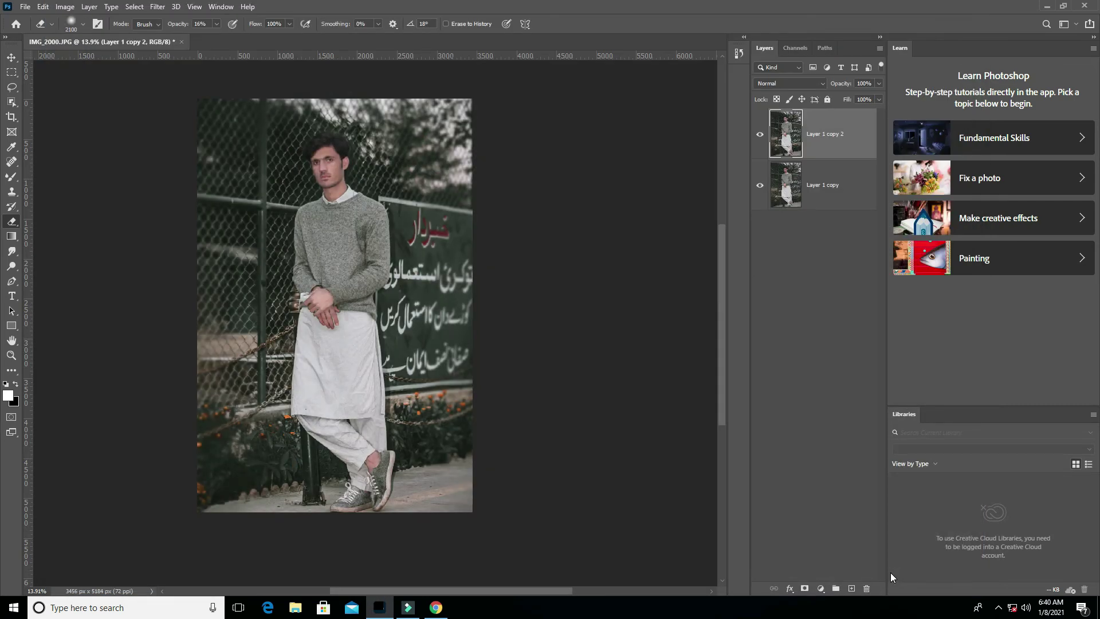
# - Add a new Layer 1 on top and fill it with 50% Gray
pyautogui.scroll(-1, 304, 239)
pyautogui.click(853, 588)
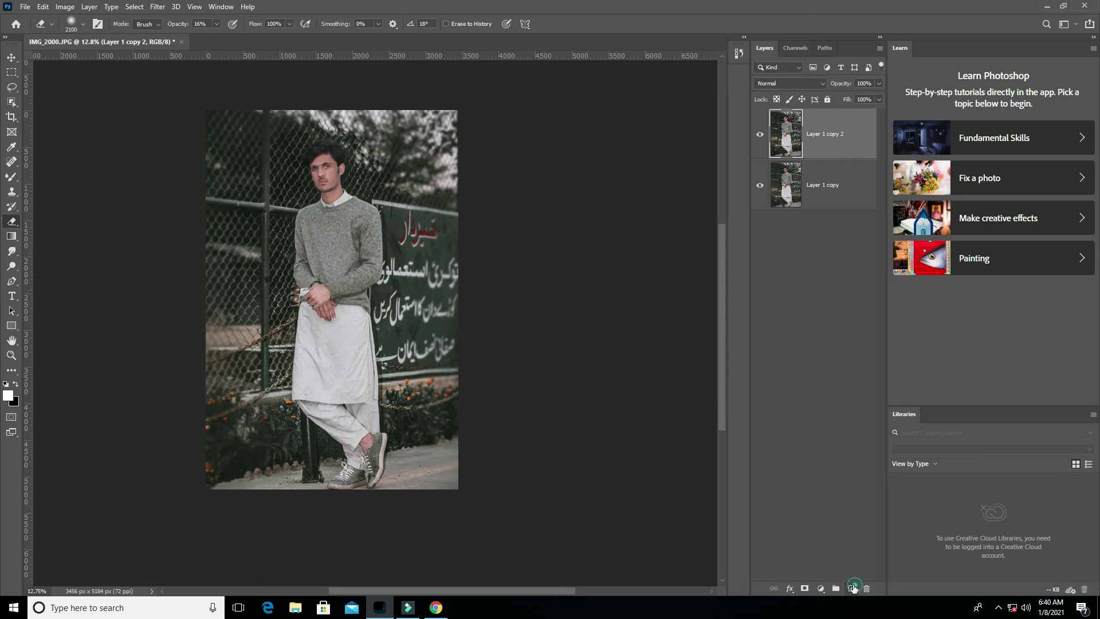
pyautogui.click(43, 7)
pyautogui.click(73, 182)
pyautogui.click(554, 161)
pyautogui.click(621, 161)
pyautogui.press('e')
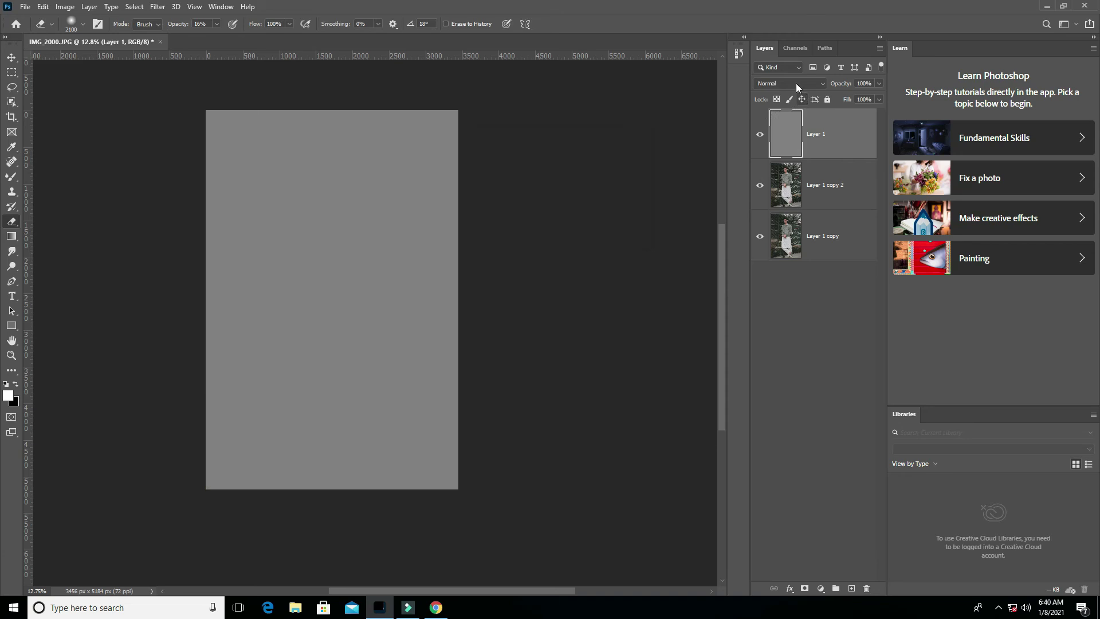
# - Set Layer 1 to Overlay blending and pick the Dodge tool
pyautogui.click(796, 84)
pyautogui.click(777, 228)
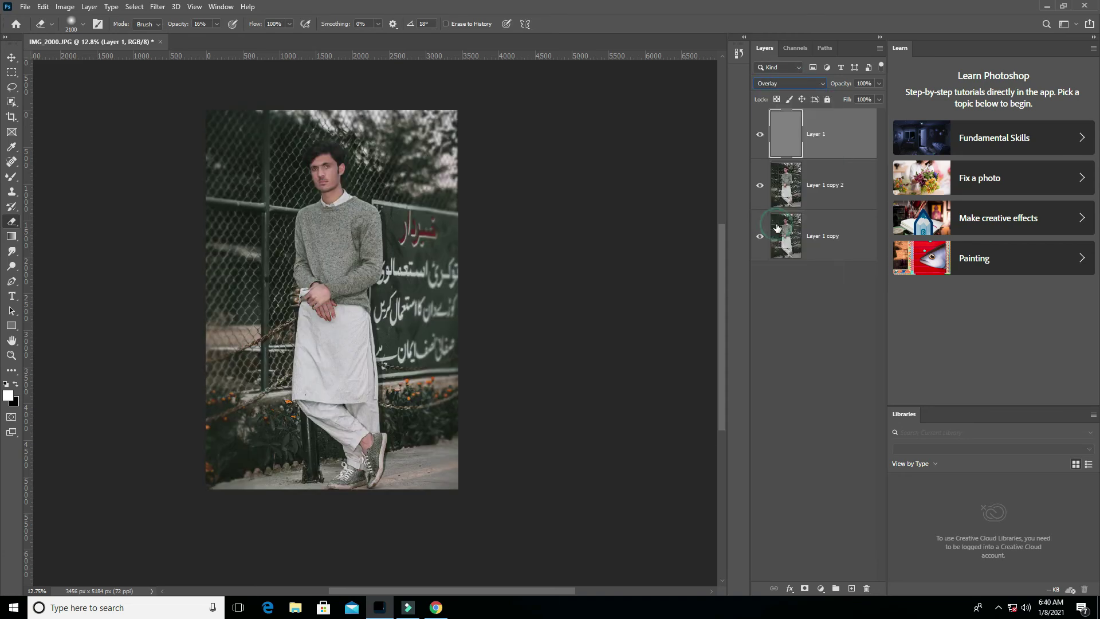
pyautogui.click(11, 265)
# - Switch to the Dodge tool at 10% exposure and make the brush smaller
pyautogui.click(47, 264)
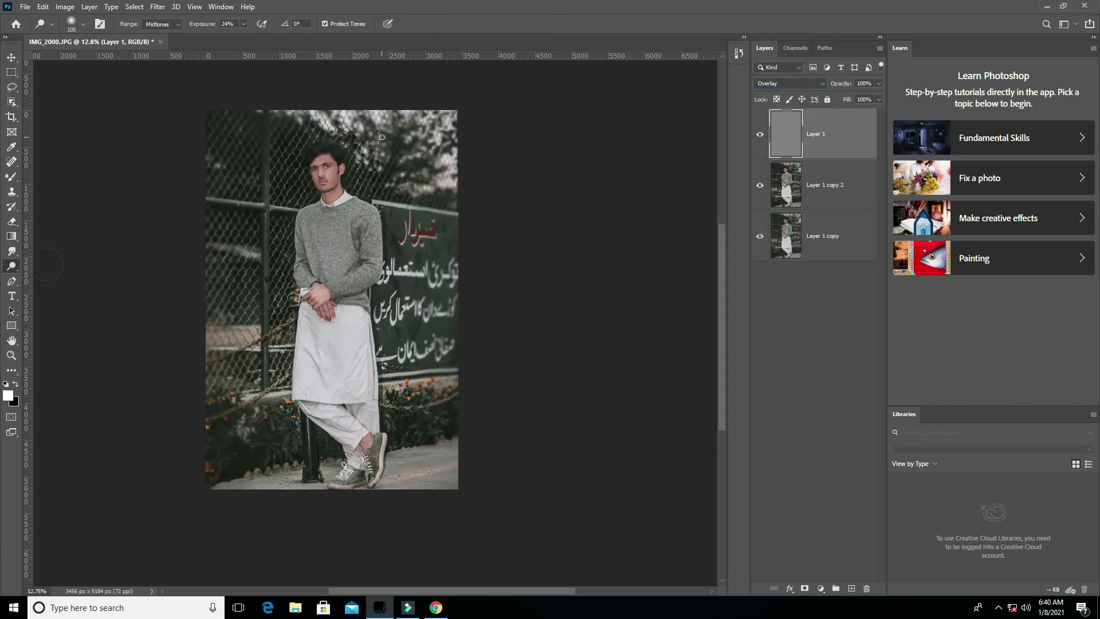
pyautogui.scroll(2, 382, 137)
pyautogui.scroll(2, 366, 149)
pyautogui.scroll(2, 352, 160)
pyautogui.scroll(2, 338, 174)
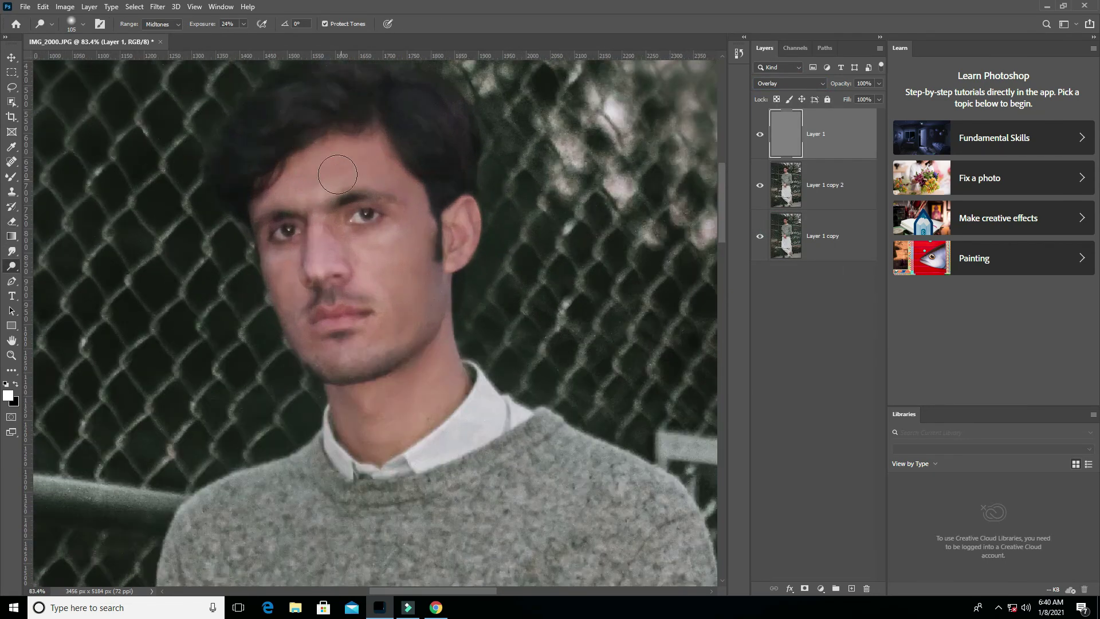
pyautogui.click(232, 23)
pyautogui.press('Return')
pyautogui.scroll(-2, 355, 172)
pyautogui.scroll(1, 355, 172)
pyautogui.press('[')
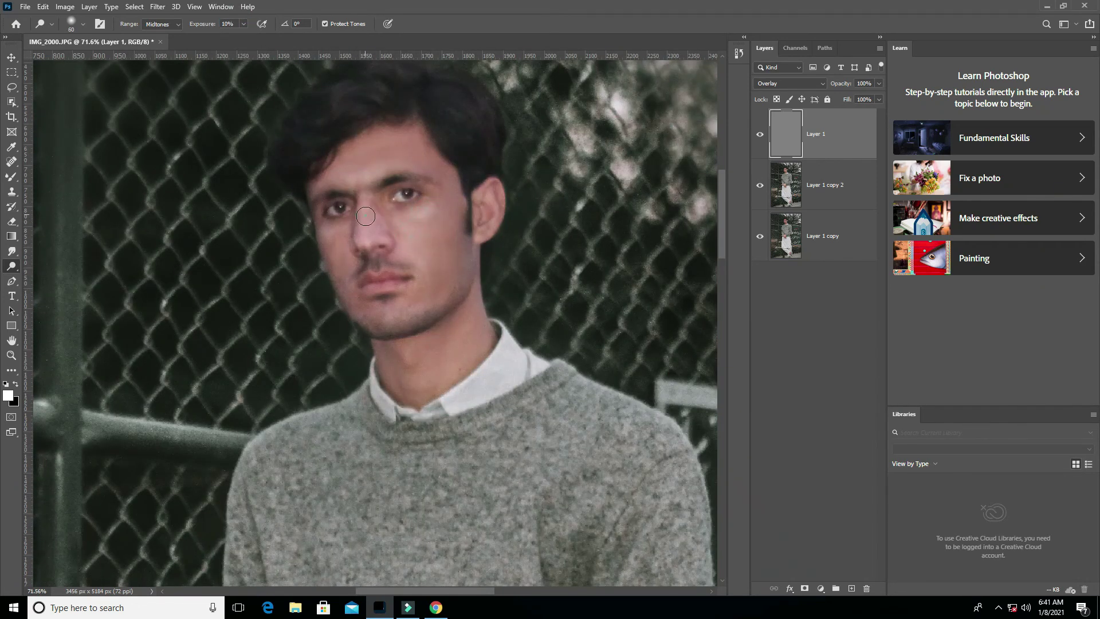
# - Lighten the man's left cheek and along the chin
pyautogui.click(327, 231)
pyautogui.moveTo(392, 314); pyautogui.dragTo(353, 314)
pyautogui.scroll(-5, 249, 63)
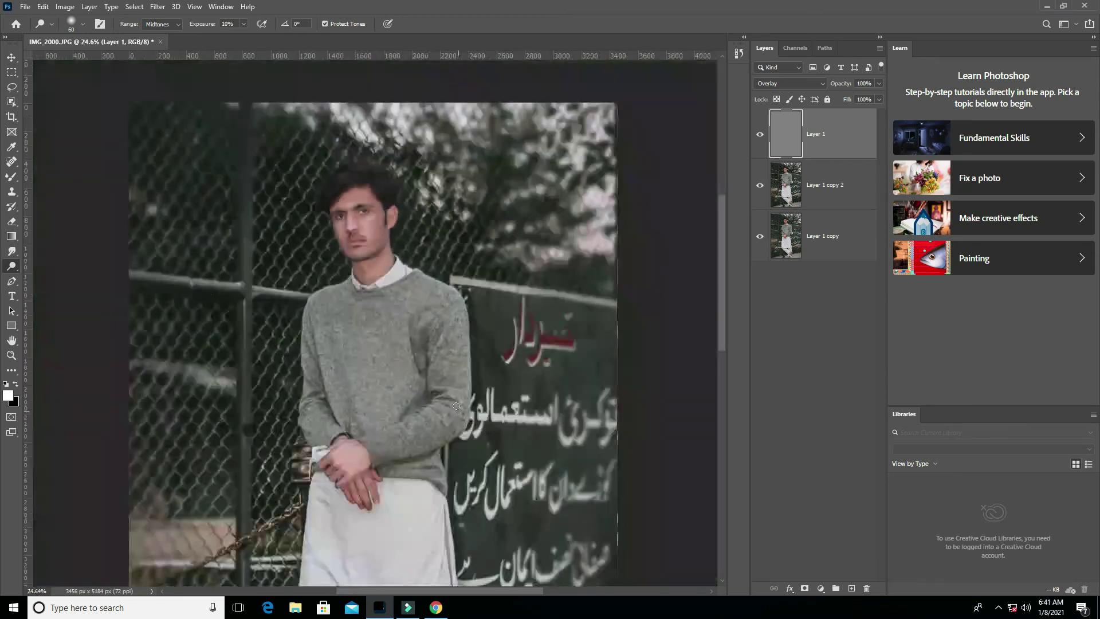
# - Change the dodge exposure to 23%
pyautogui.click(244, 24)
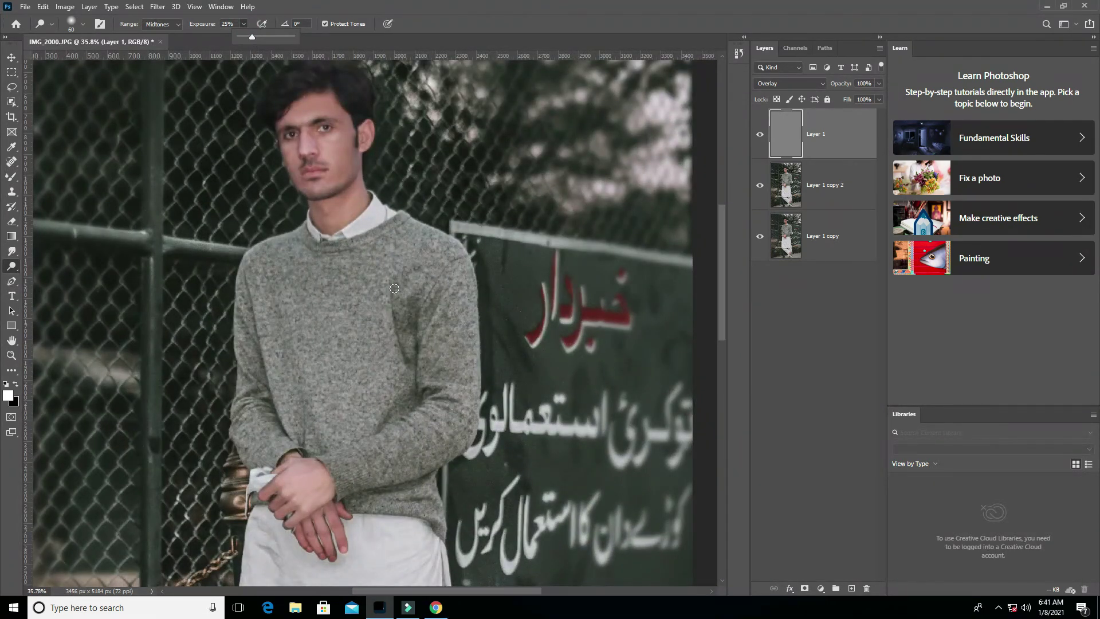
pyautogui.click(394, 288)
pyautogui.click(244, 23)
pyautogui.moveTo(245, 37); pyautogui.dragTo(243, 38)
pyautogui.click(399, 306)
# - Brighten the sweater's shoulder, arm, elbow edge, lower edge and sleeve edge
pyautogui.moveTo(463, 264); pyautogui.dragTo(422, 345)
pyautogui.moveTo(472, 413); pyautogui.dragTo(461, 408)
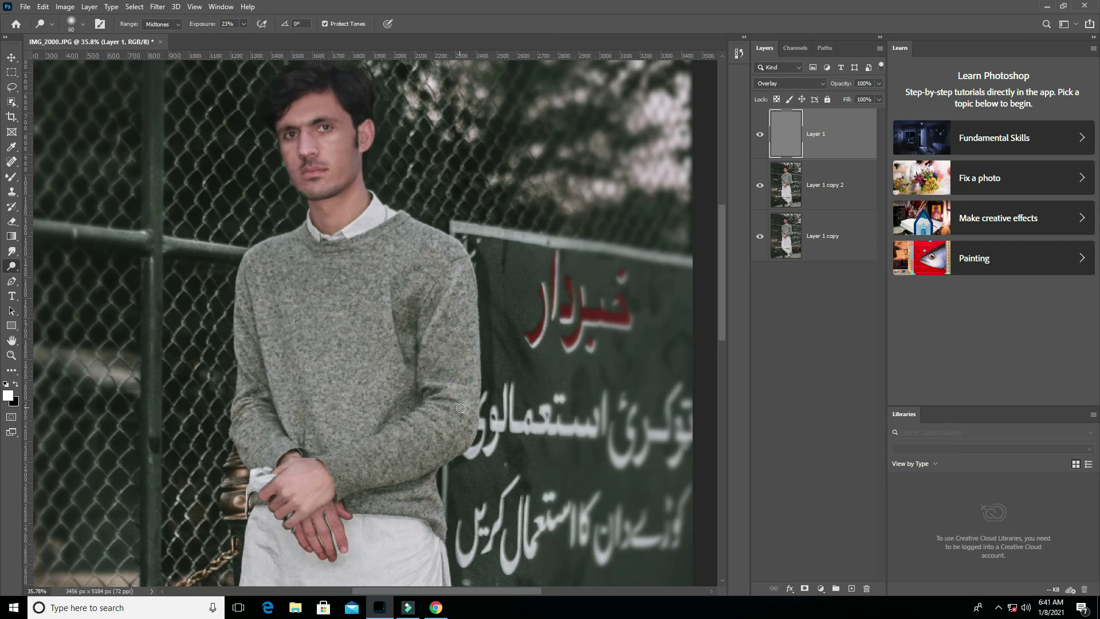
pyautogui.moveTo(399, 495); pyautogui.dragTo(438, 519)
pyautogui.moveTo(238, 400); pyautogui.dragTo(261, 419)
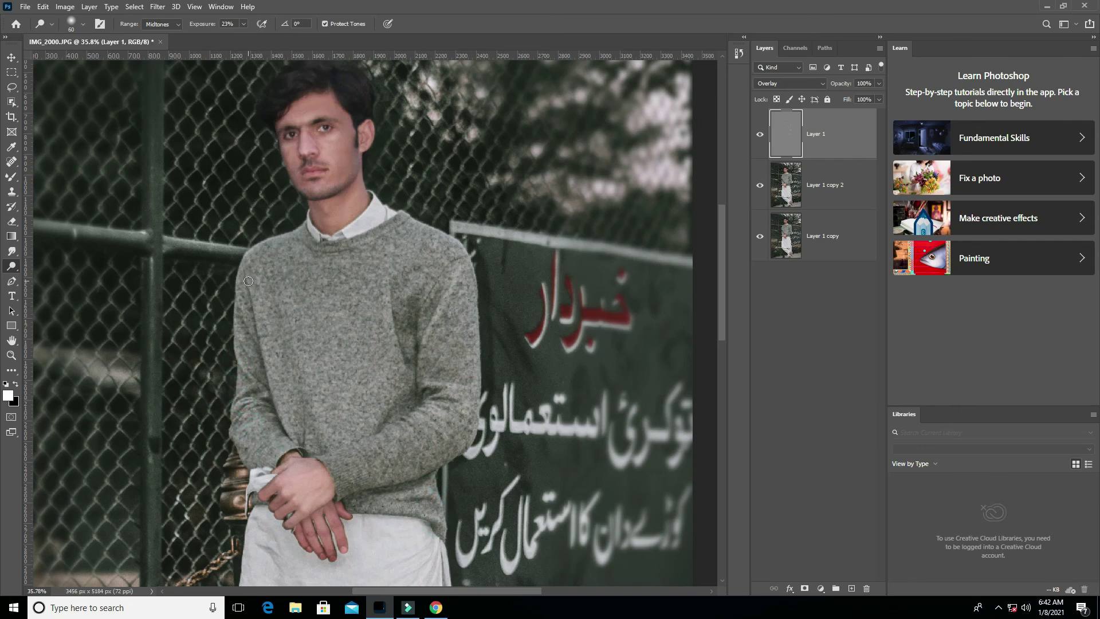
pyautogui.scroll(-3, 261, 338)
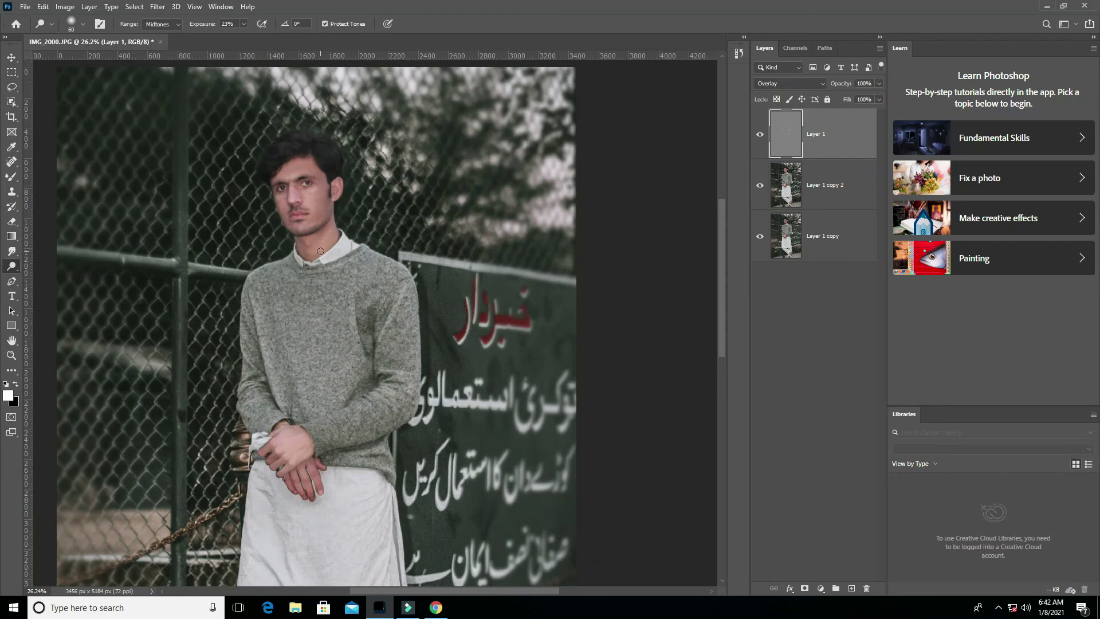
pyautogui.scroll(-1, 320, 251)
pyautogui.scroll(2, 211, 417)
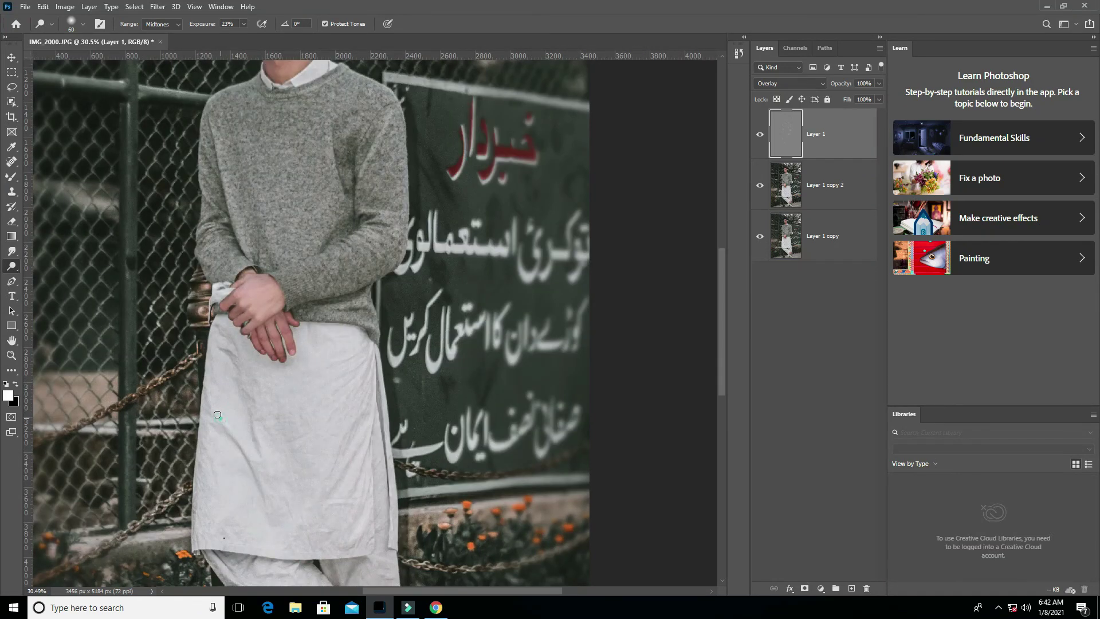
pyautogui.scroll(-2, 229, 338)
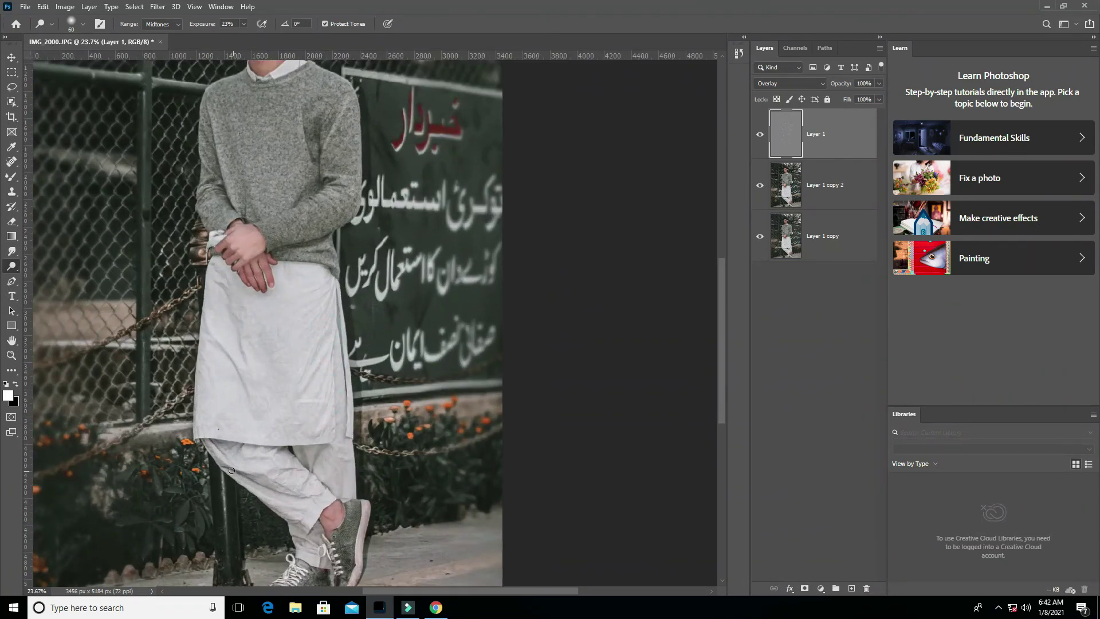
pyautogui.scroll(2, 321, 458)
# - Dodge the trousers near the ankle, the shoe sole and the laces
pyautogui.click(291, 419)
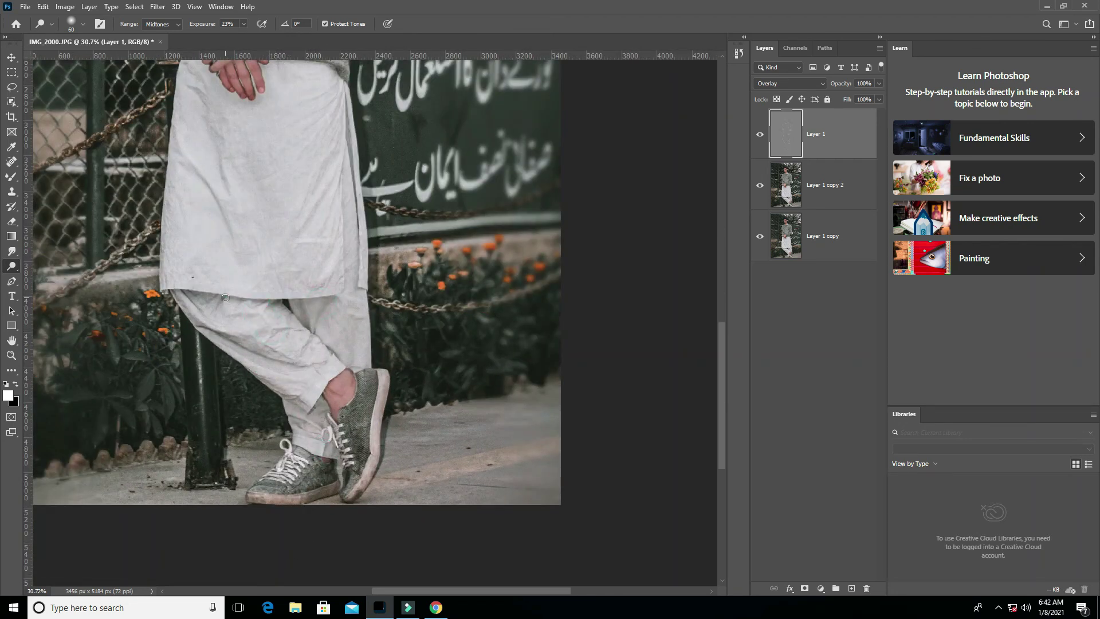
pyautogui.press(']')
pyautogui.press(']')
pyautogui.click(371, 443)
pyautogui.moveTo(254, 492); pyautogui.dragTo(330, 492)
pyautogui.click(308, 469)
pyautogui.press('[')
pyautogui.click(340, 439)
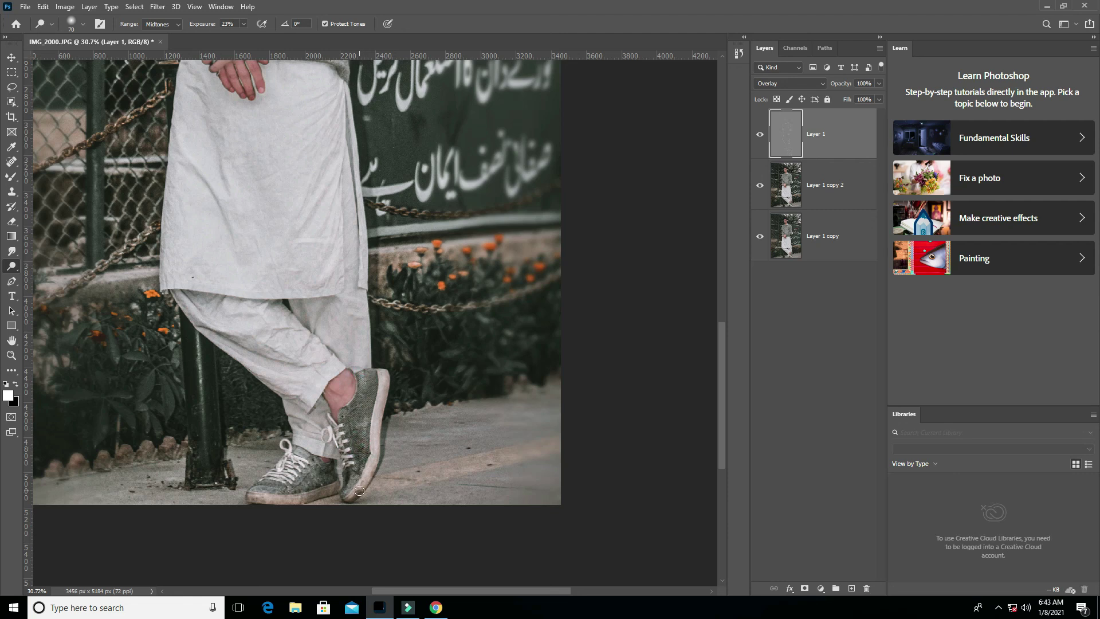
# - Reduce the dodge brush size to 152 px
pyautogui.scroll(-2, 256, 488)
pyautogui.scroll(-2, 257, 489)
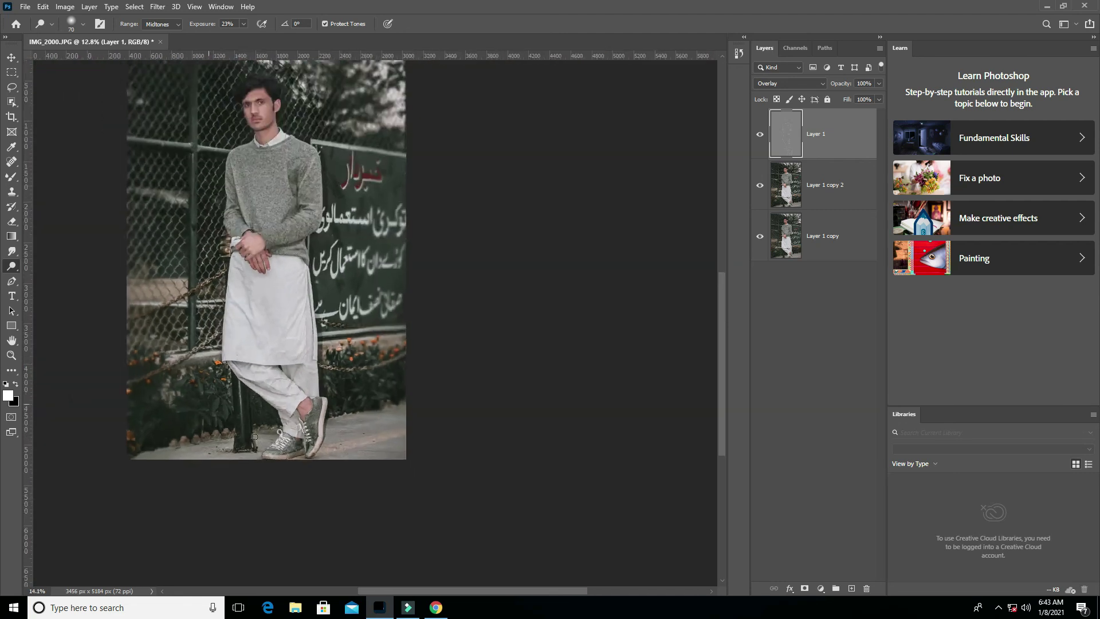
pyautogui.scroll(3, 228, 400)
pyautogui.scroll(-3, 240, 348)
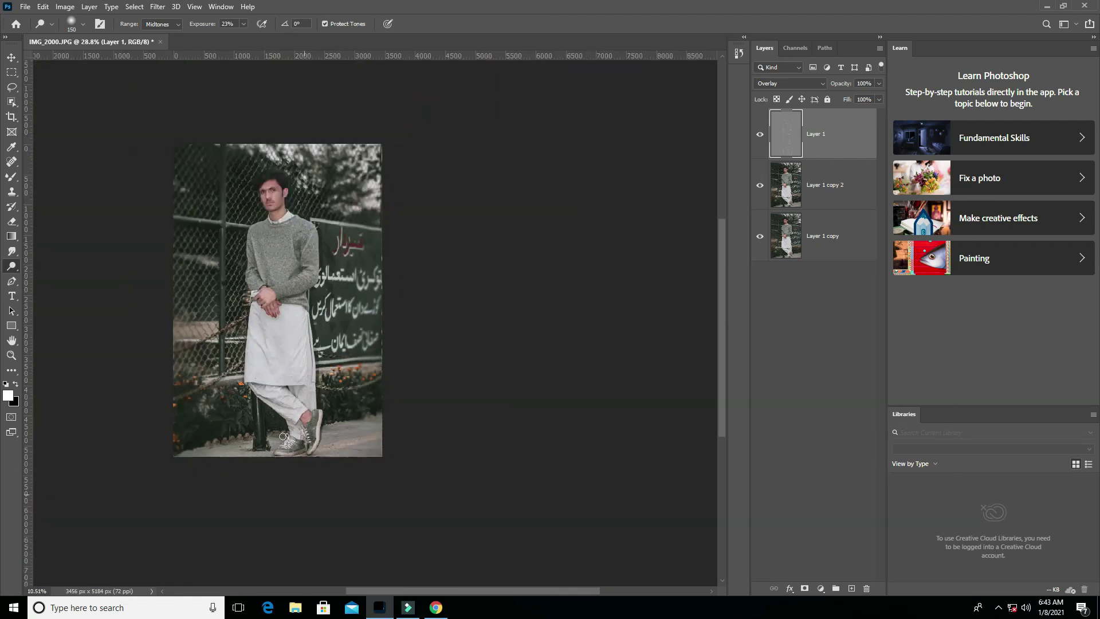
pyautogui.scroll(2, 231, 206)
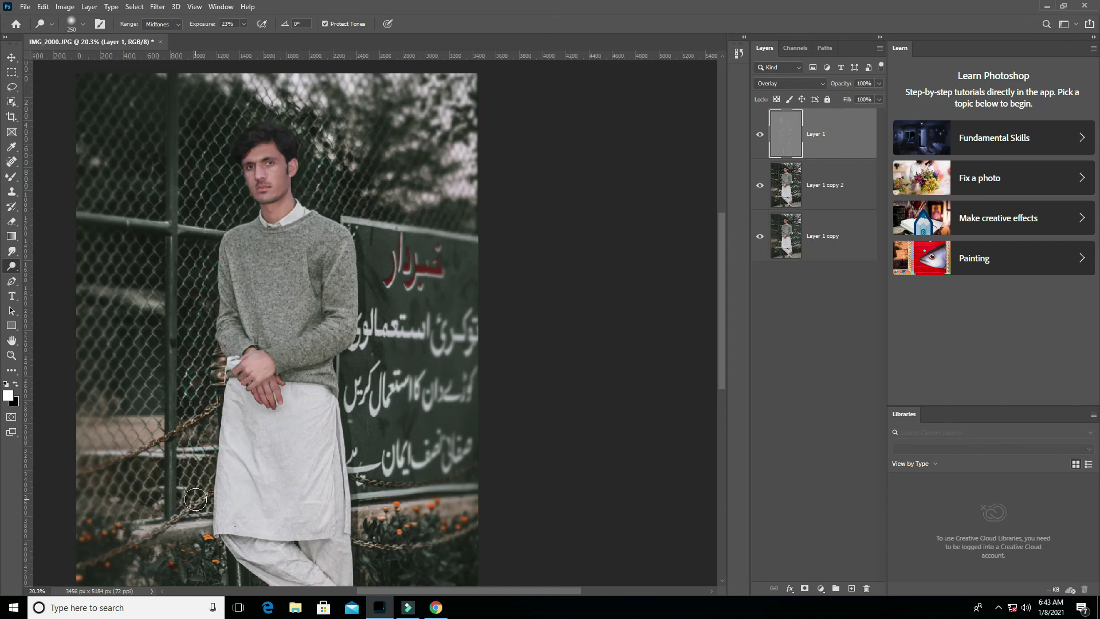
pyautogui.scroll(-1, 210, 393)
pyautogui.scroll(-1, 284, 268)
pyautogui.scroll(4, 285, 268)
pyautogui.rightClick(284, 202)
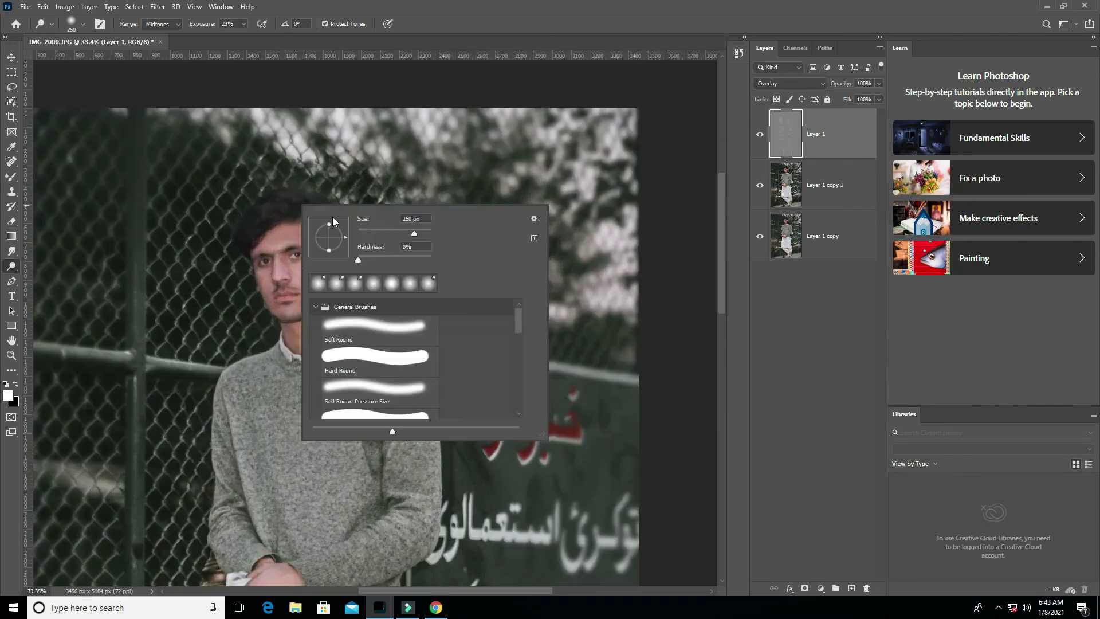
pyautogui.press('Return')
# - Zoom around the image to check the dodged areas
pyautogui.scroll(-1, 262, 227)
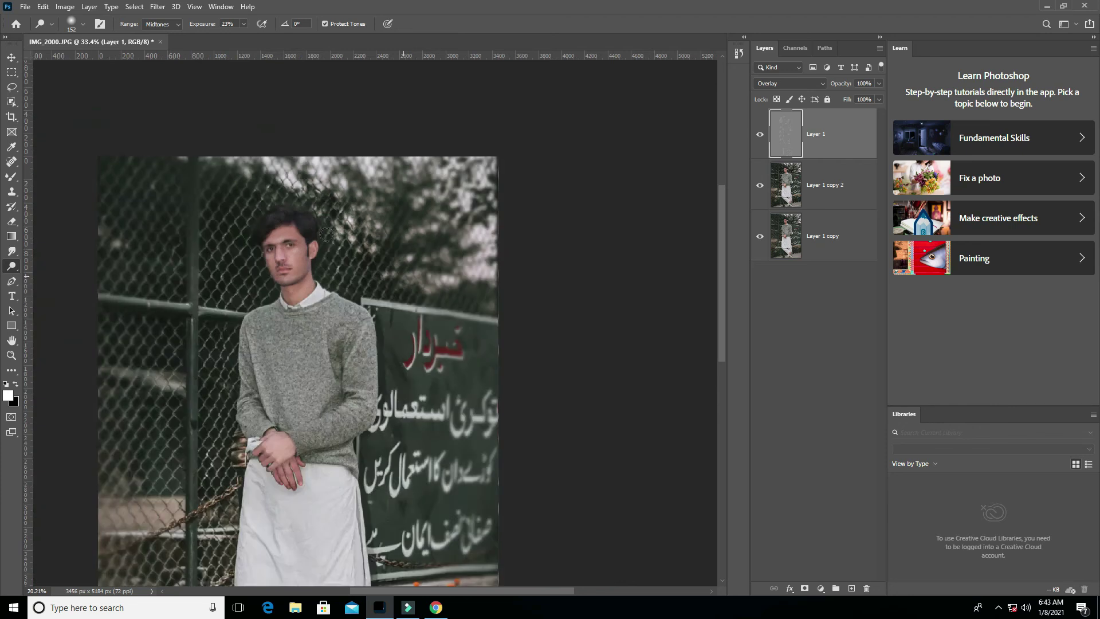
pyautogui.scroll(-1, 262, 227)
pyautogui.scroll(-1, 262, 227)
pyautogui.scroll(1, 262, 227)
pyautogui.scroll(-1, 283, 233)
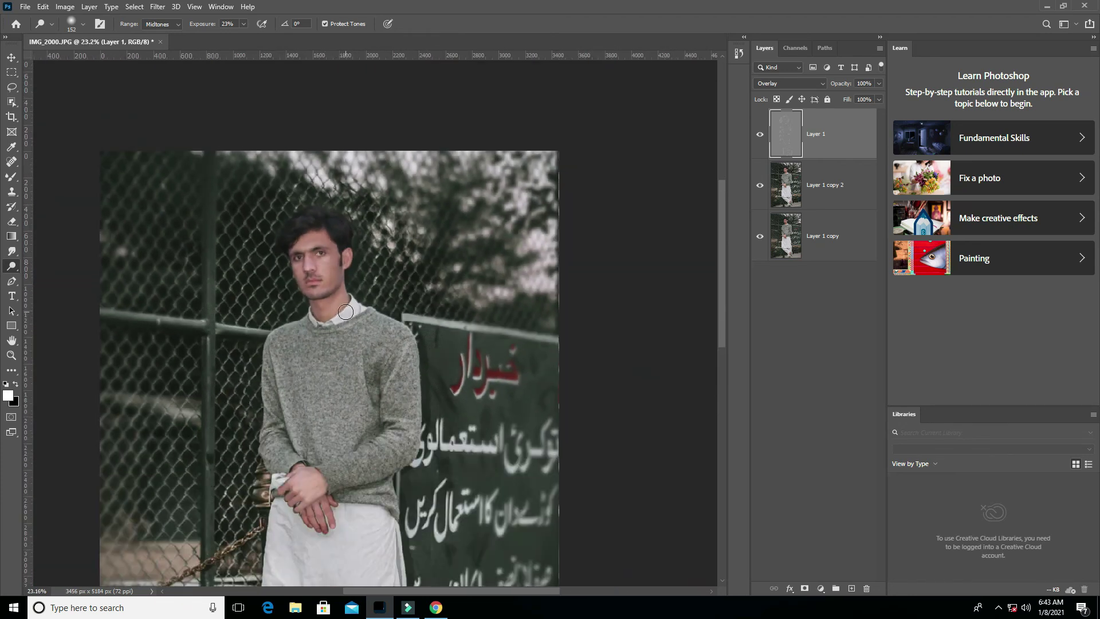
pyautogui.scroll(-1, 282, 233)
# - Switch to the Burn tool at 20% exposure with a 322 px brush
pyautogui.scroll(1, 211, 364)
pyautogui.rightClick(11, 265)
pyautogui.click(51, 277)
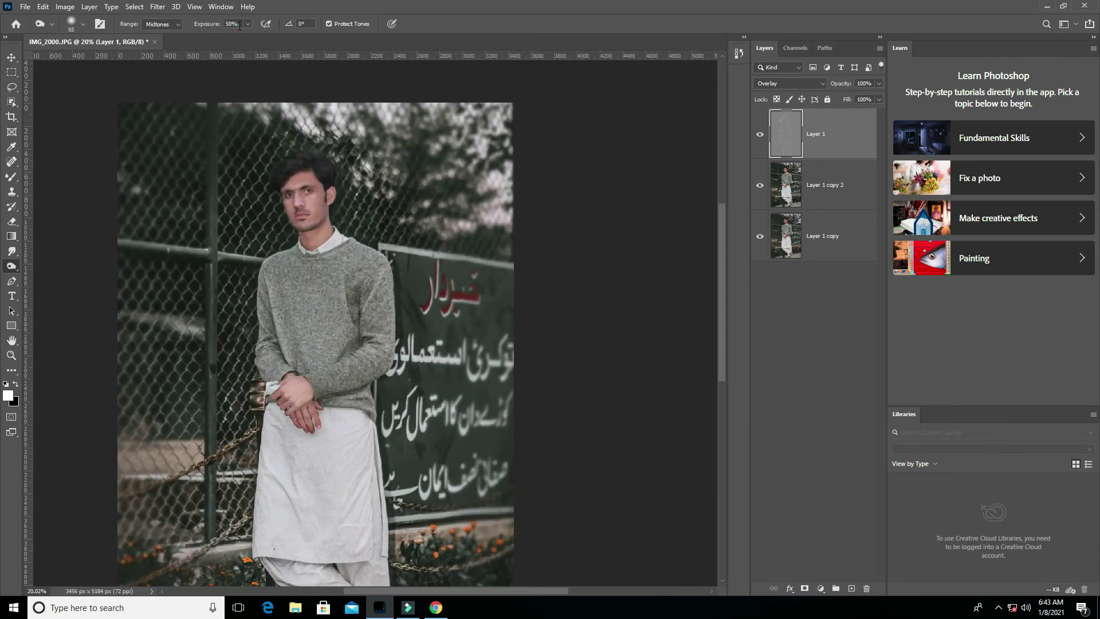
pyautogui.moveTo(215, 27); pyautogui.dragTo(198, 26)
pyautogui.rightClick(329, 281)
pyautogui.moveTo(378, 293); pyautogui.dragTo(391, 293)
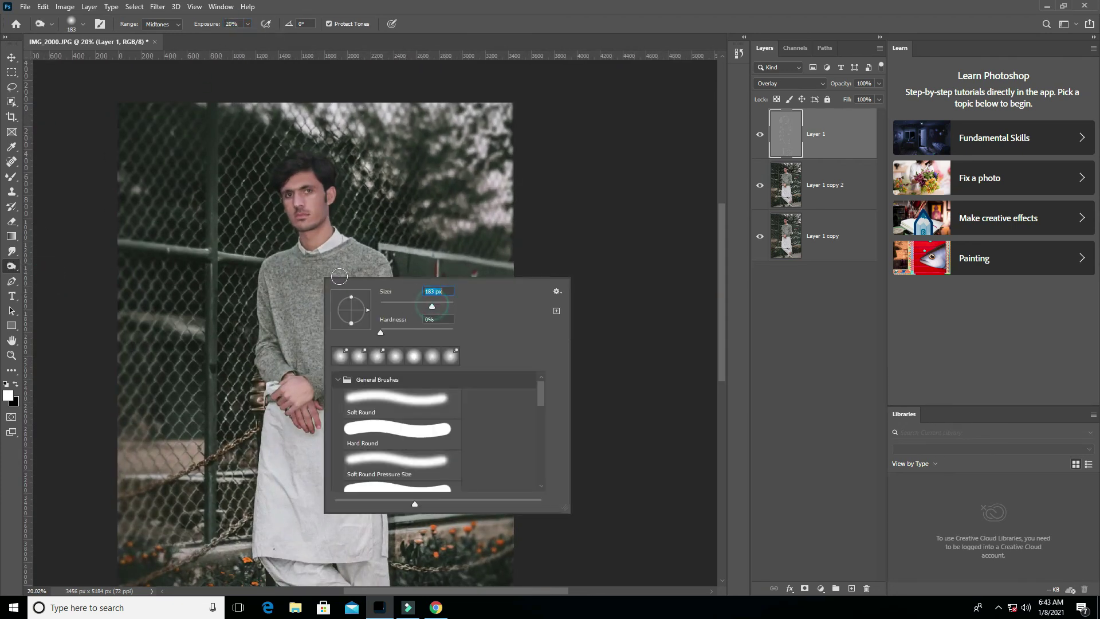
pyautogui.click(328, 268)
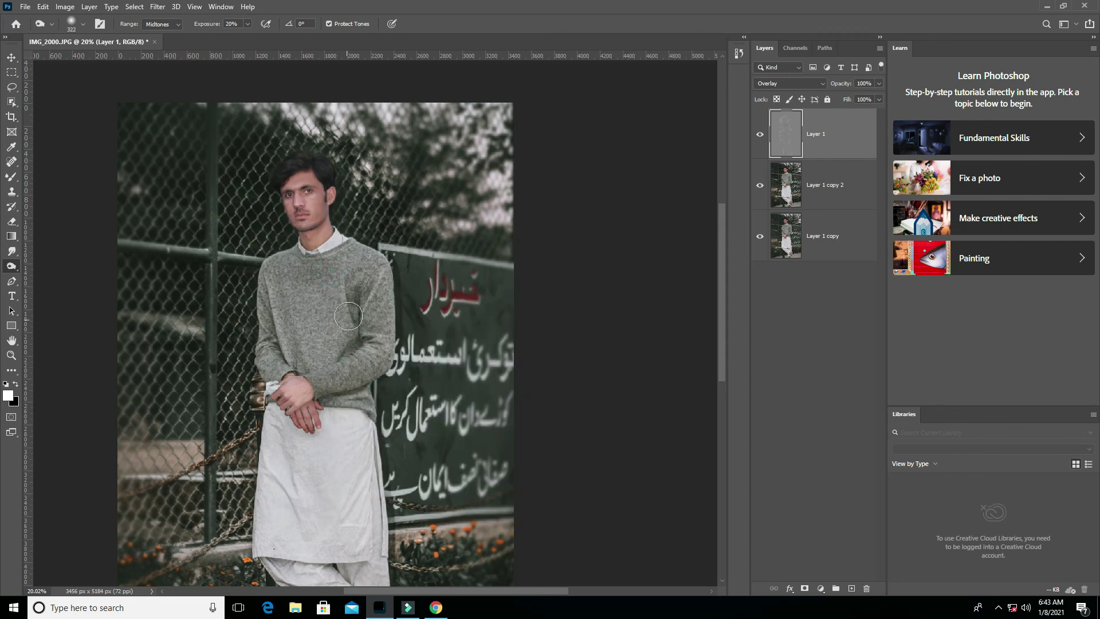
# - At 11% exposure with a 417 px brush, darken the sweater, kameez and trouser leg
pyautogui.scroll(-3, 324, 266)
pyautogui.scroll(1, 341, 362)
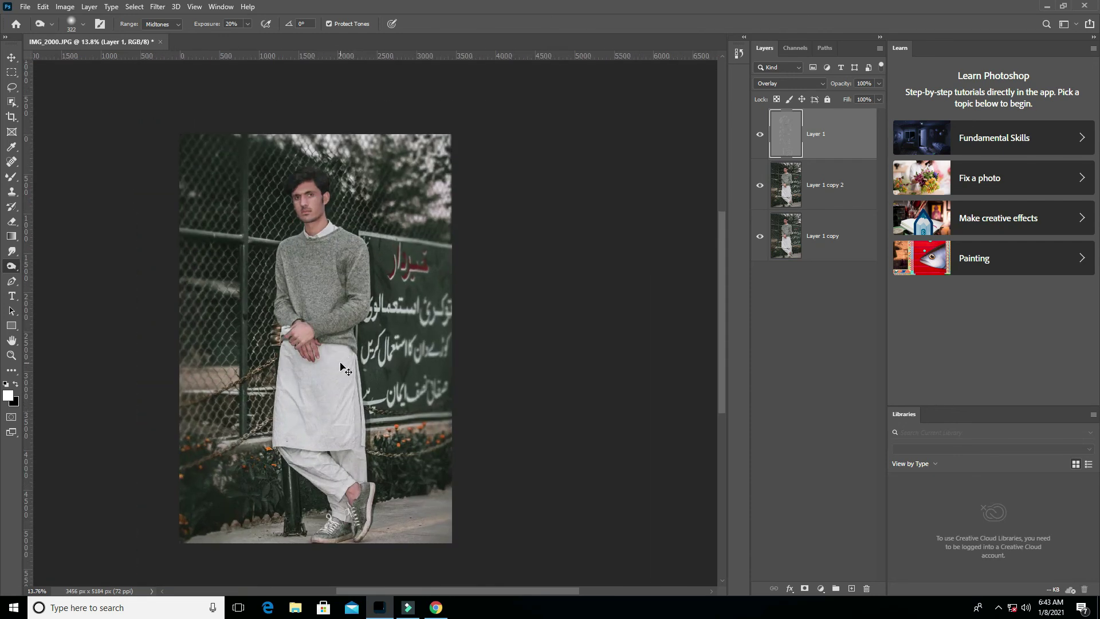
pyautogui.moveTo(247, 24); pyautogui.dragTo(242, 24)
pyautogui.rightClick(355, 280)
pyautogui.moveTo(466, 312); pyautogui.dragTo(487, 312)
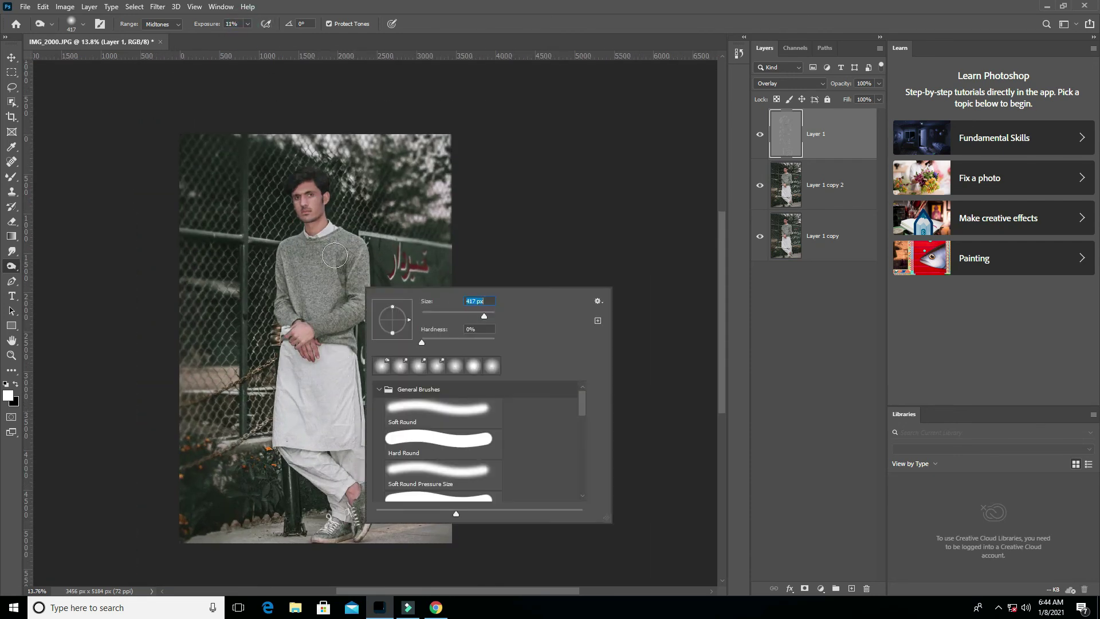
pyautogui.click(342, 266)
pyautogui.moveTo(302, 372); pyautogui.dragTo(322, 431)
pyautogui.click(322, 465)
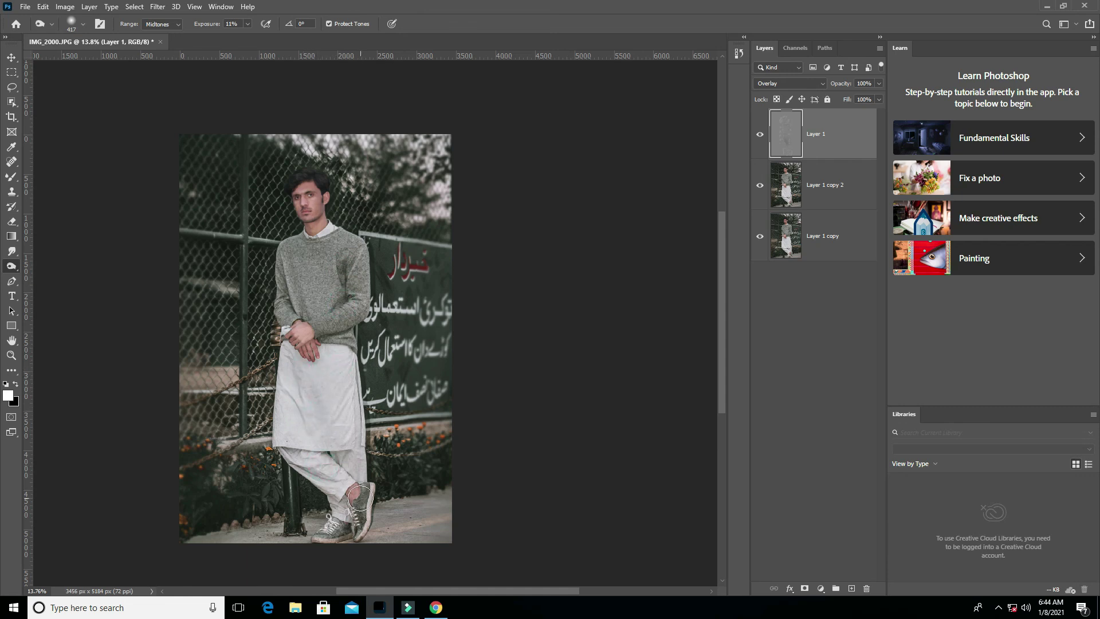
pyautogui.scroll(-2, 344, 475)
pyautogui.scroll(3, 344, 471)
# - Darken the pole down to its base using a 168 px brush, then resize to 243 px
pyautogui.rightClick(352, 395)
pyautogui.click(355, 396)
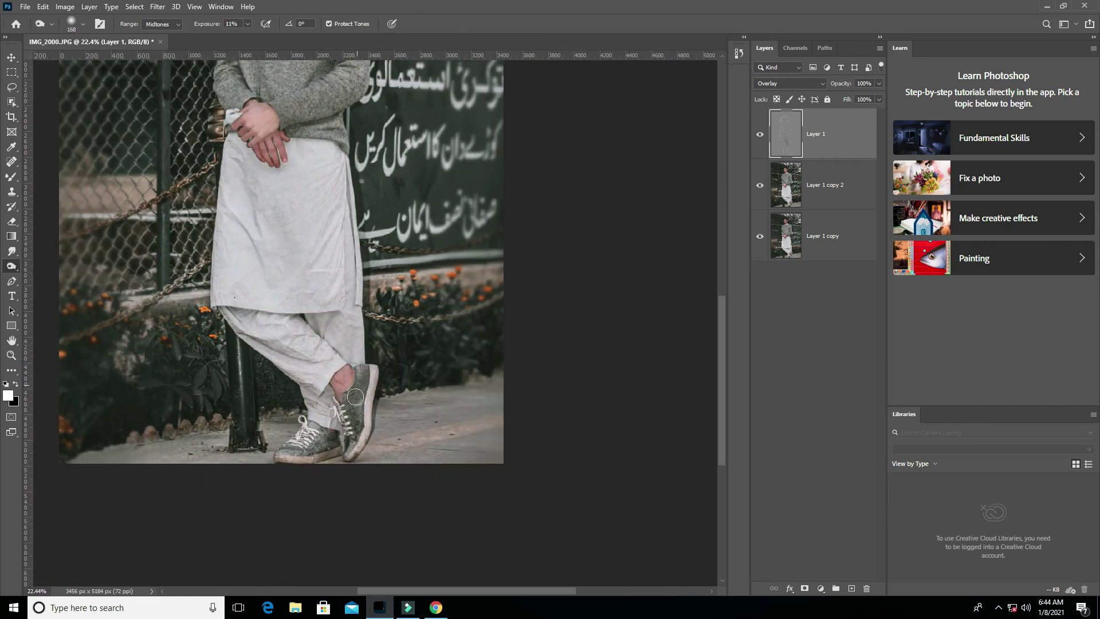
pyautogui.moveTo(250, 367); pyautogui.dragTo(254, 438)
pyautogui.scroll(-2, 329, 382)
pyautogui.rightClick(402, 419)
pyautogui.click(381, 434)
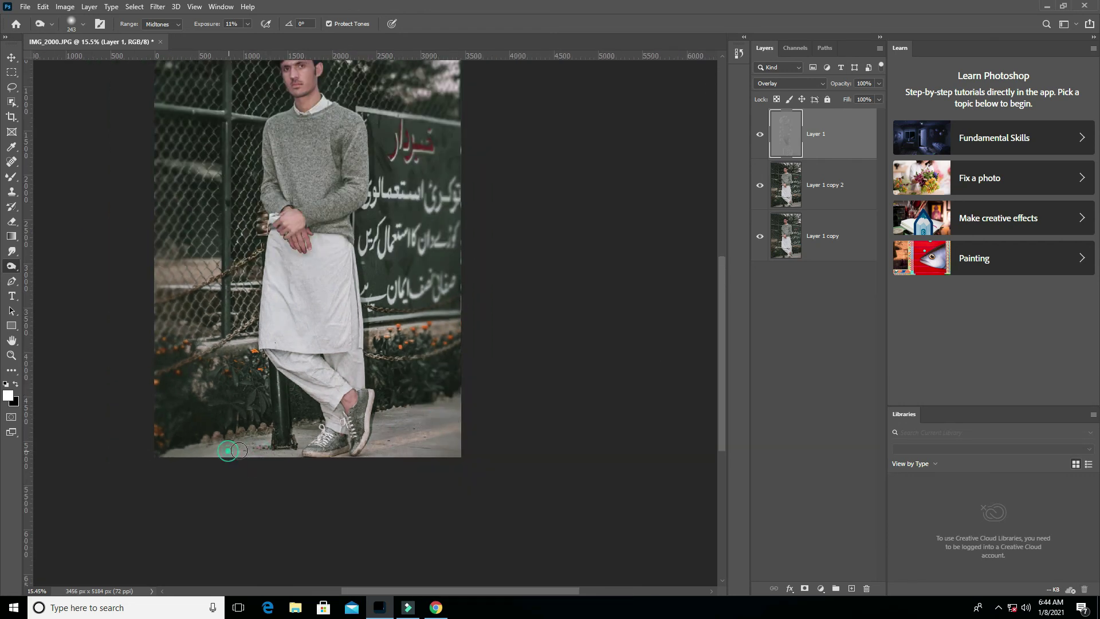
pyautogui.scroll(-2, 229, 447)
pyautogui.scroll(2, 332, 286)
pyautogui.scroll(1, 332, 285)
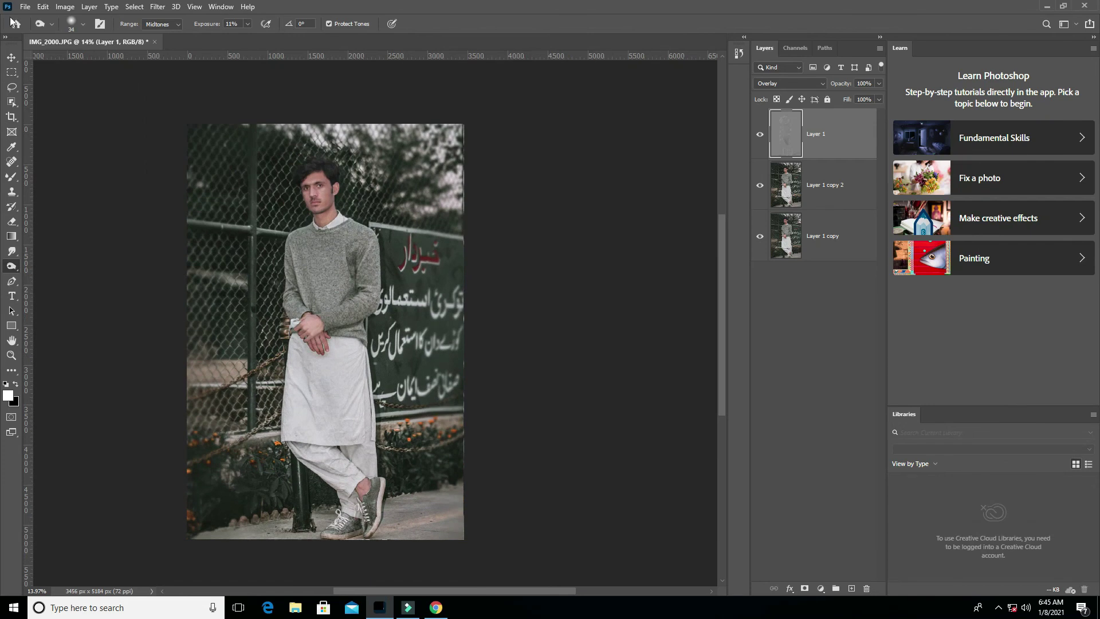
# - Save a copy to the edited-photos folder on drive D: with JPEG as the format
pyautogui.click(25, 7)
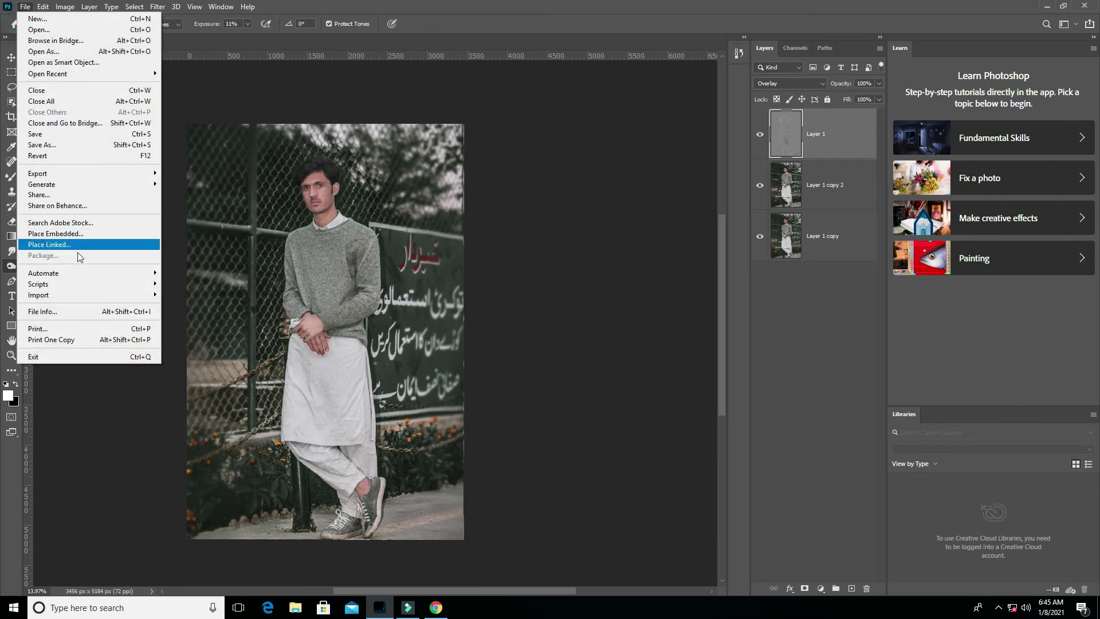
pyautogui.click(73, 144)
pyautogui.click(600, 401)
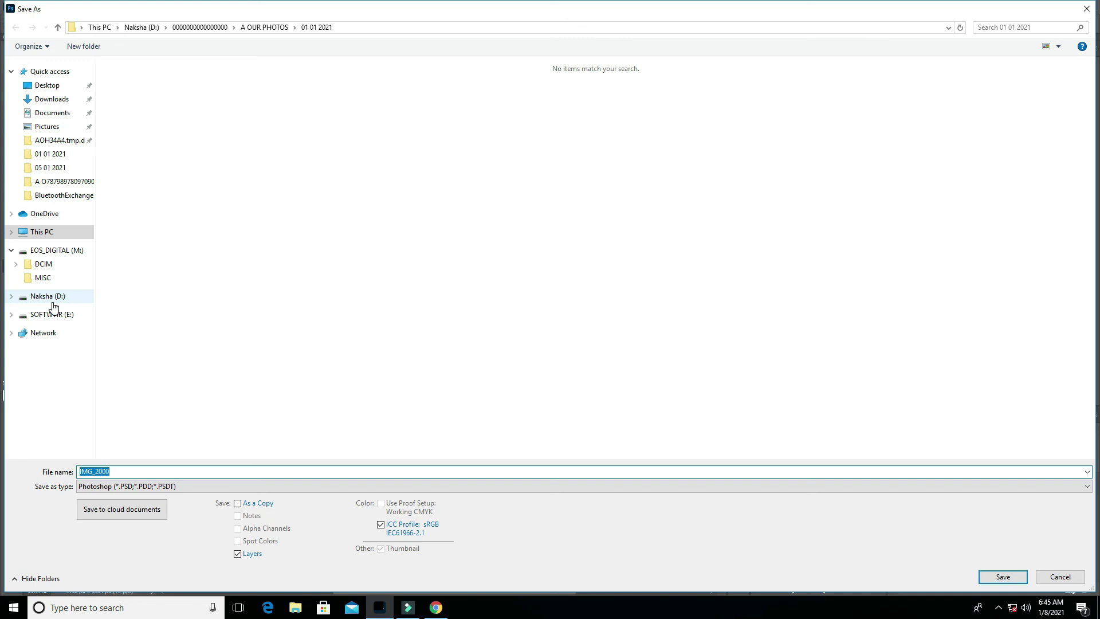
pyautogui.click(52, 302)
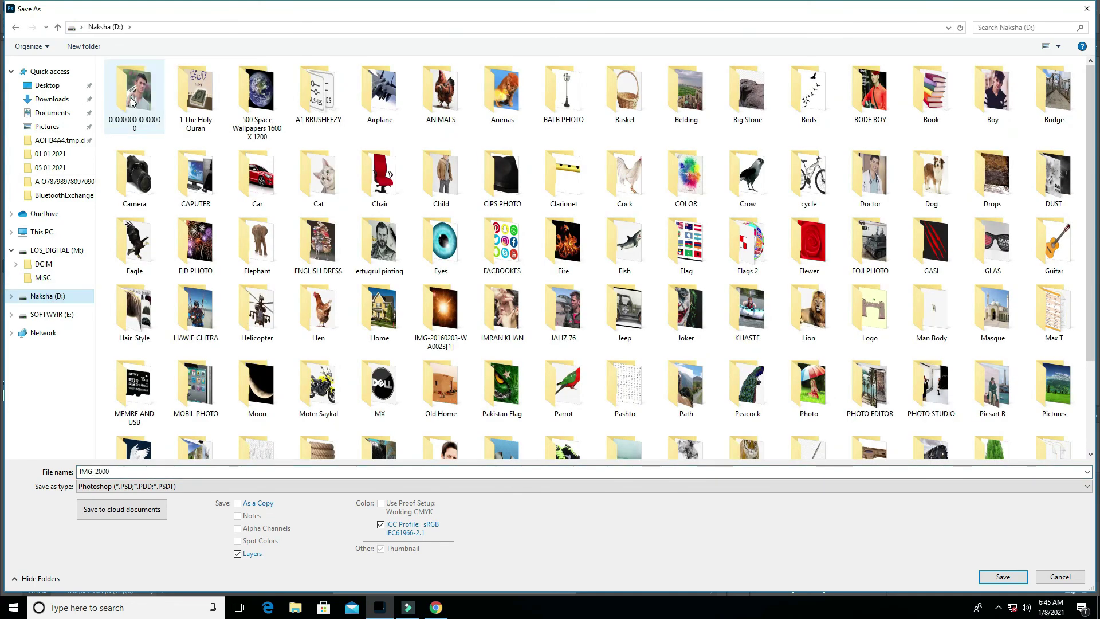
pyautogui.doubleClick(134, 92)
pyautogui.doubleClick(135, 92)
pyautogui.click(269, 486)
pyautogui.click(183, 371)
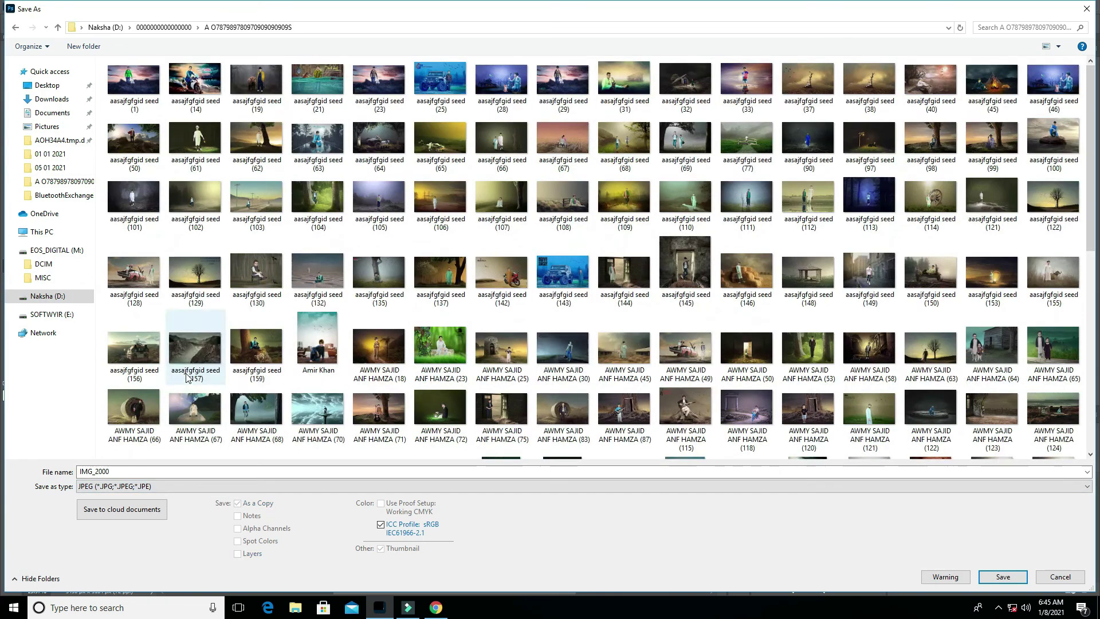
# - Name the file the next number (last digit 3), save, and accept High quality 8
pyautogui.click(991, 343)
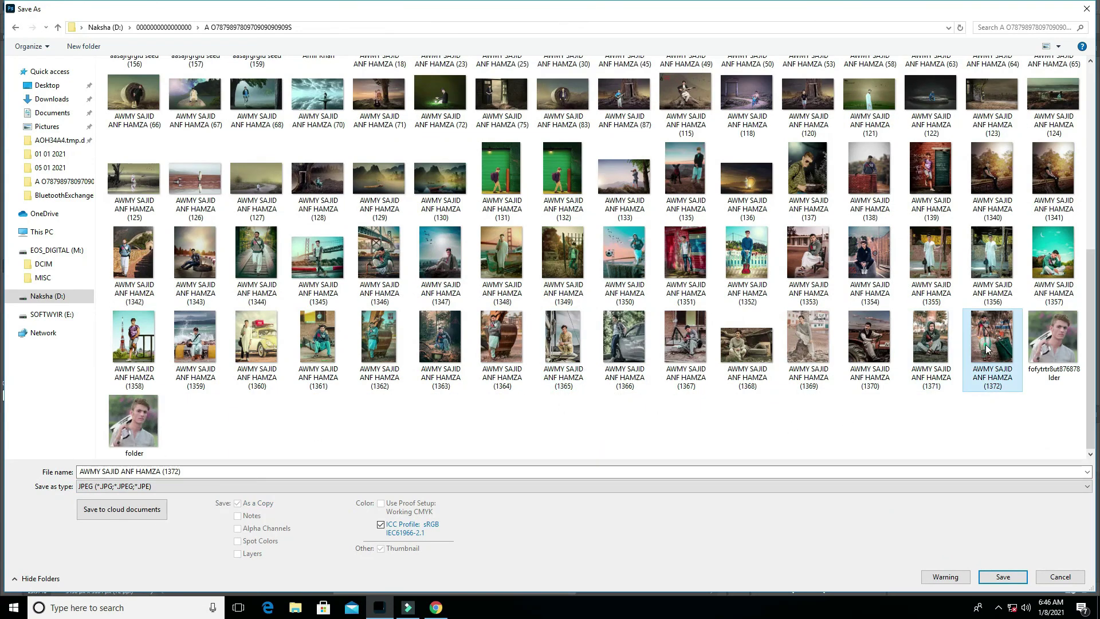
pyautogui.click(179, 475)
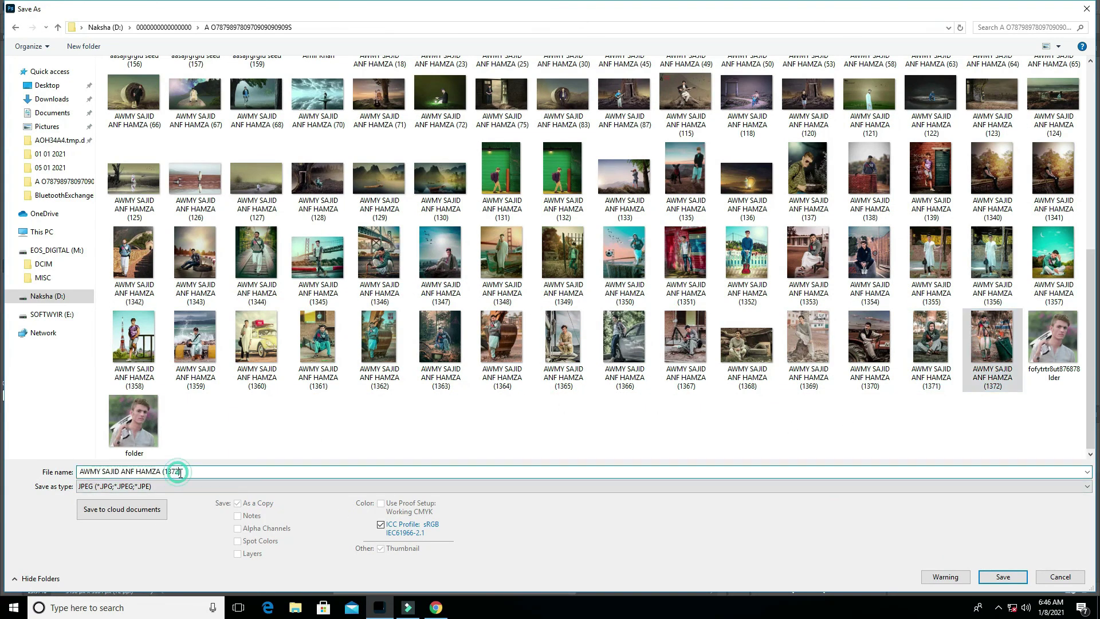
pyautogui.press('BackSpace')
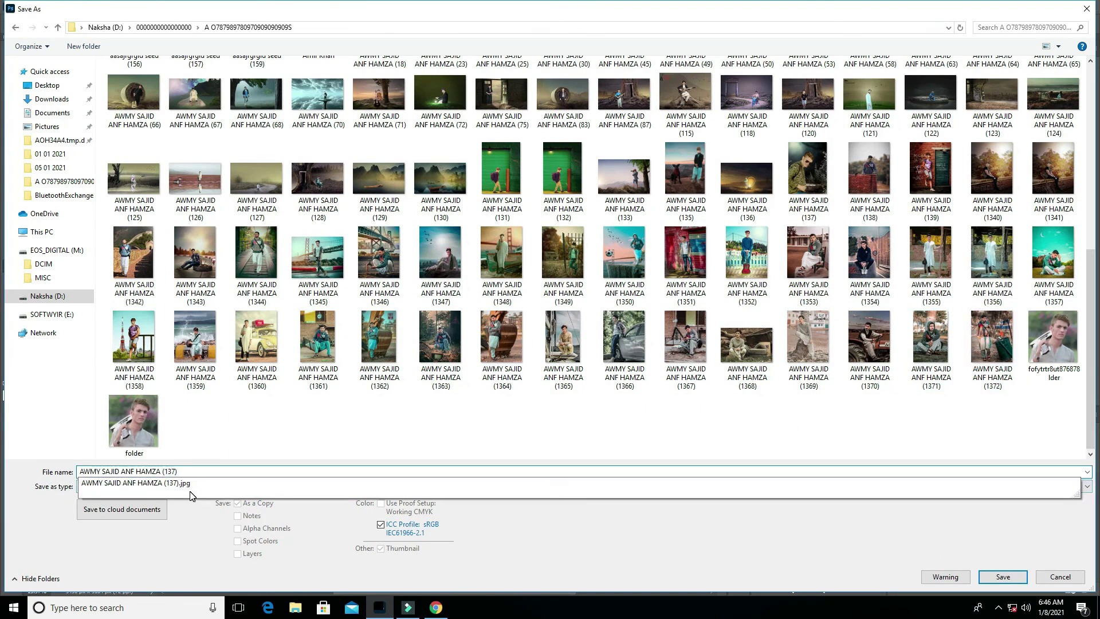
pyautogui.write('3')
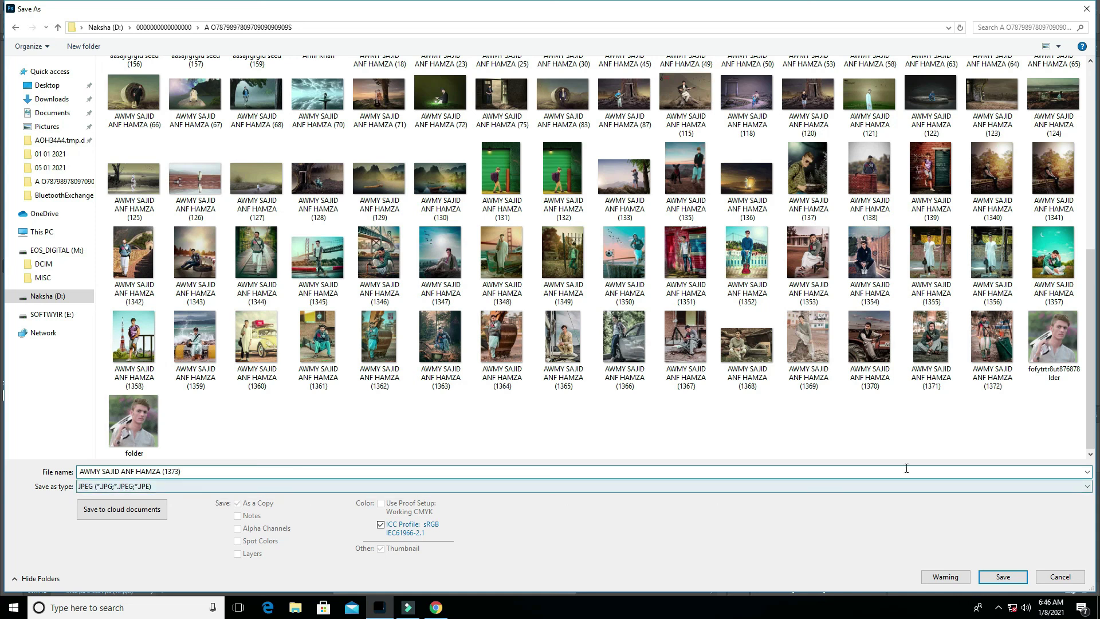
pyautogui.click(1014, 580)
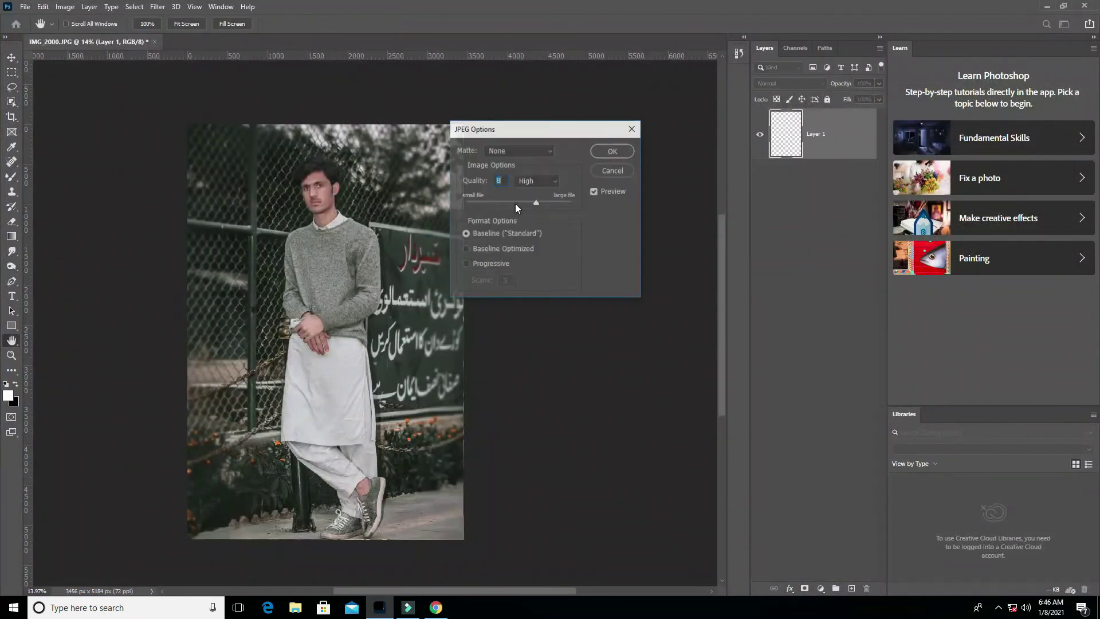
pyautogui.click(613, 150)
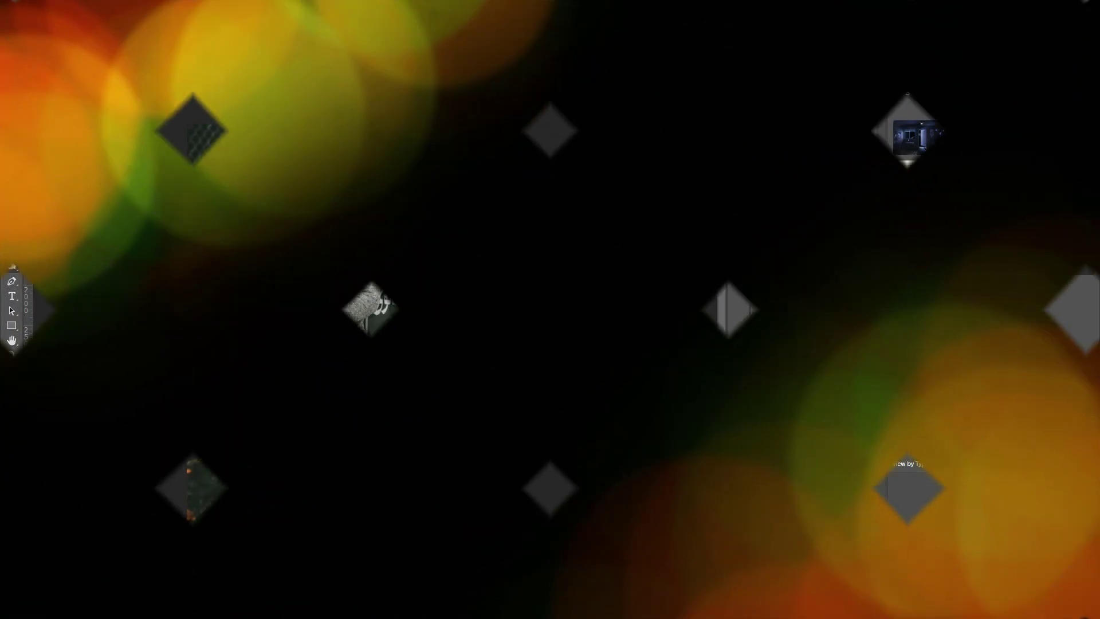